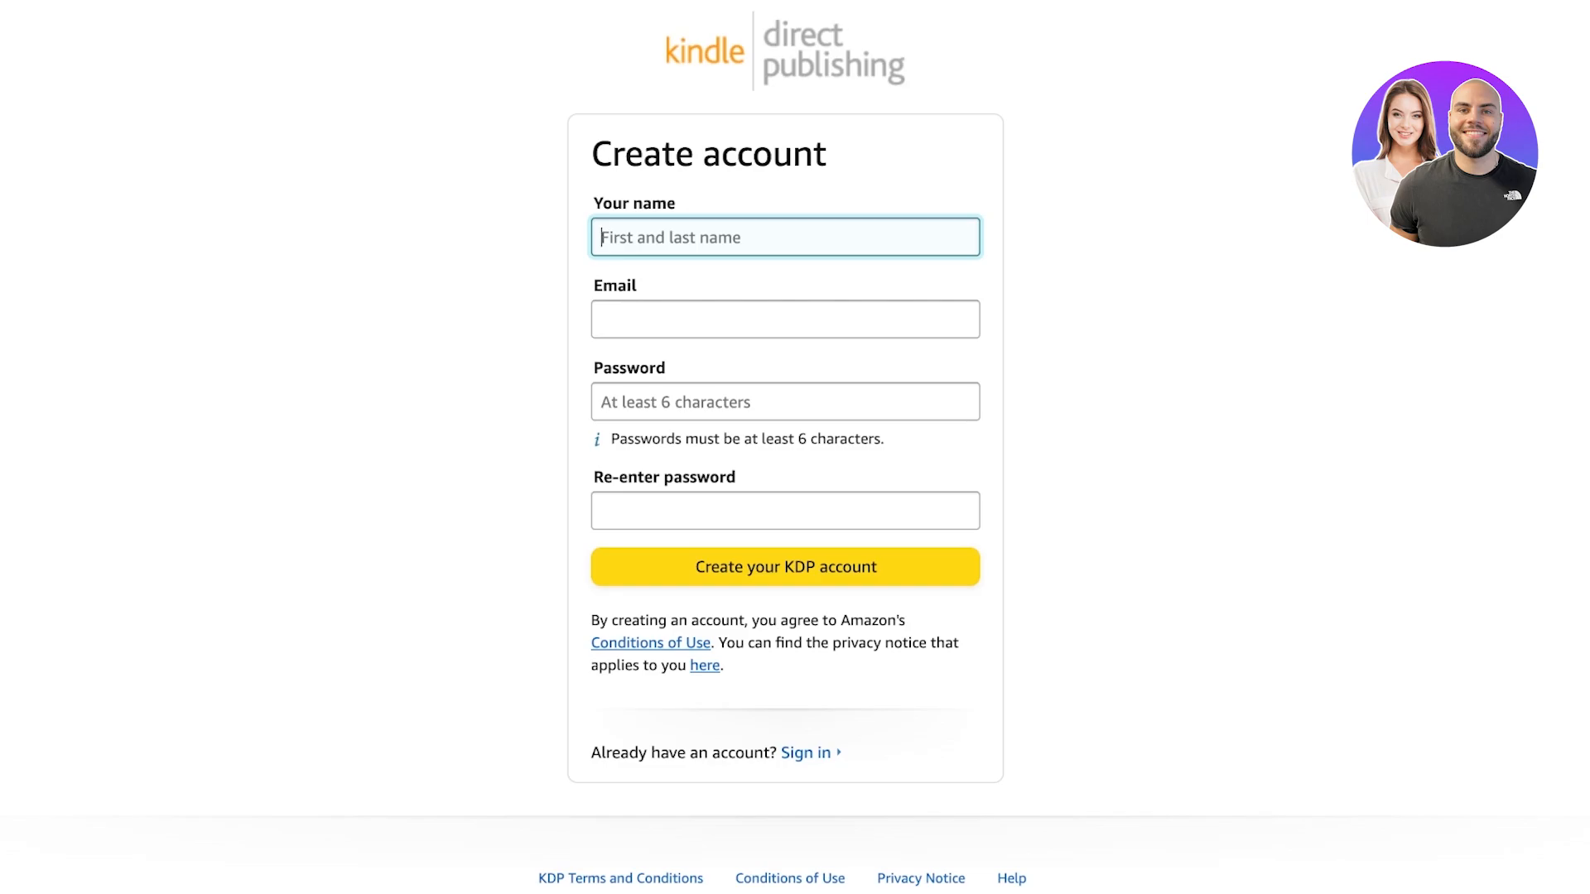
Switch from account creation to signing in, enter the account's email address, and sign in with the prefilled password
left_click(804, 753)
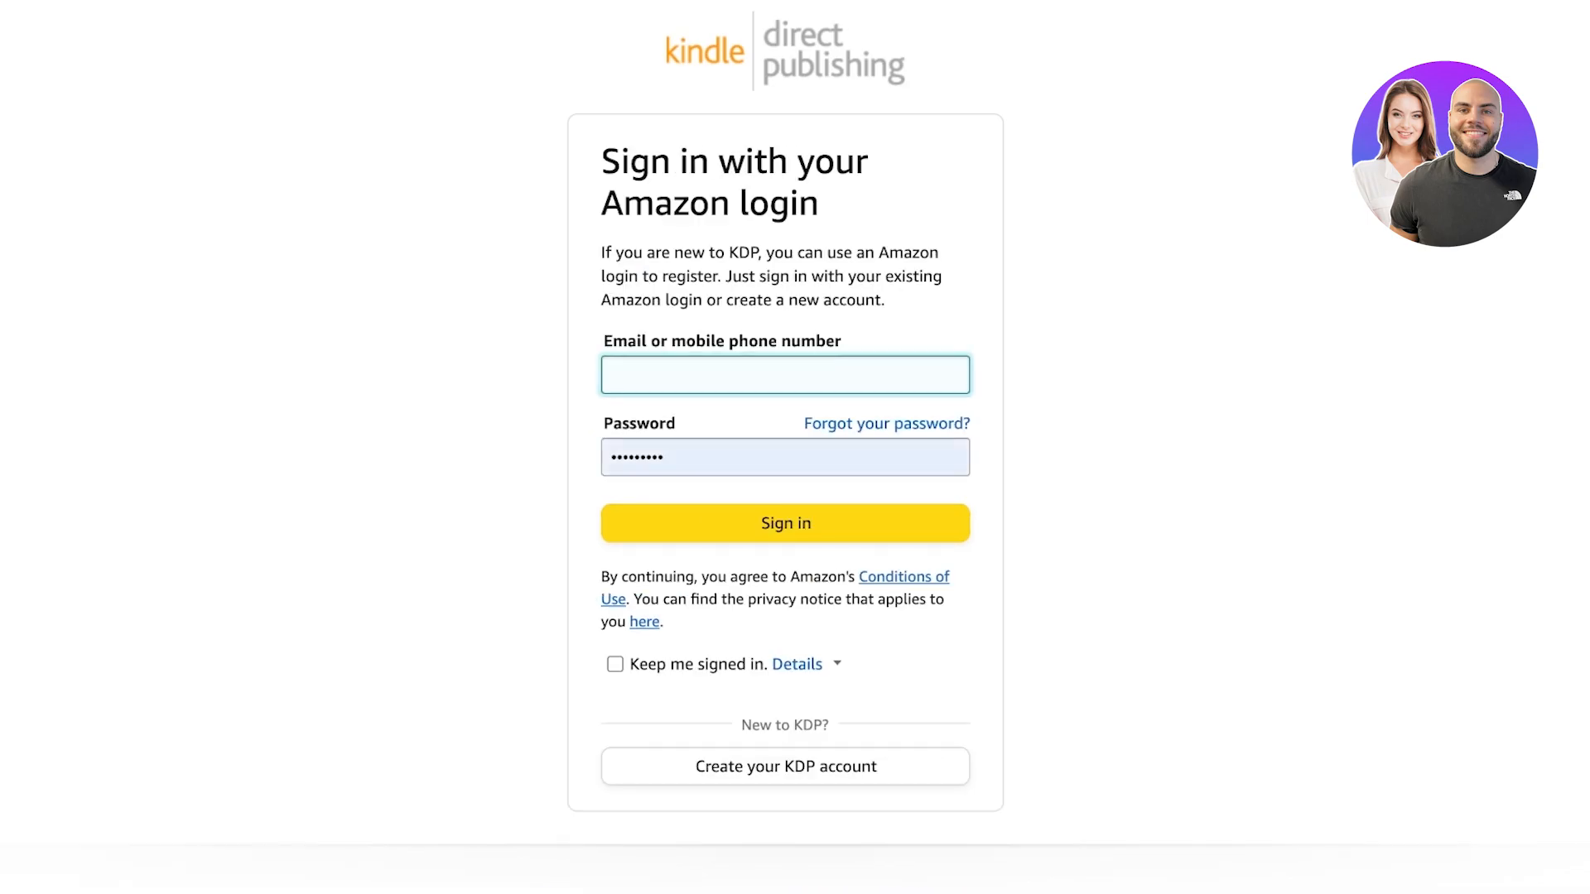
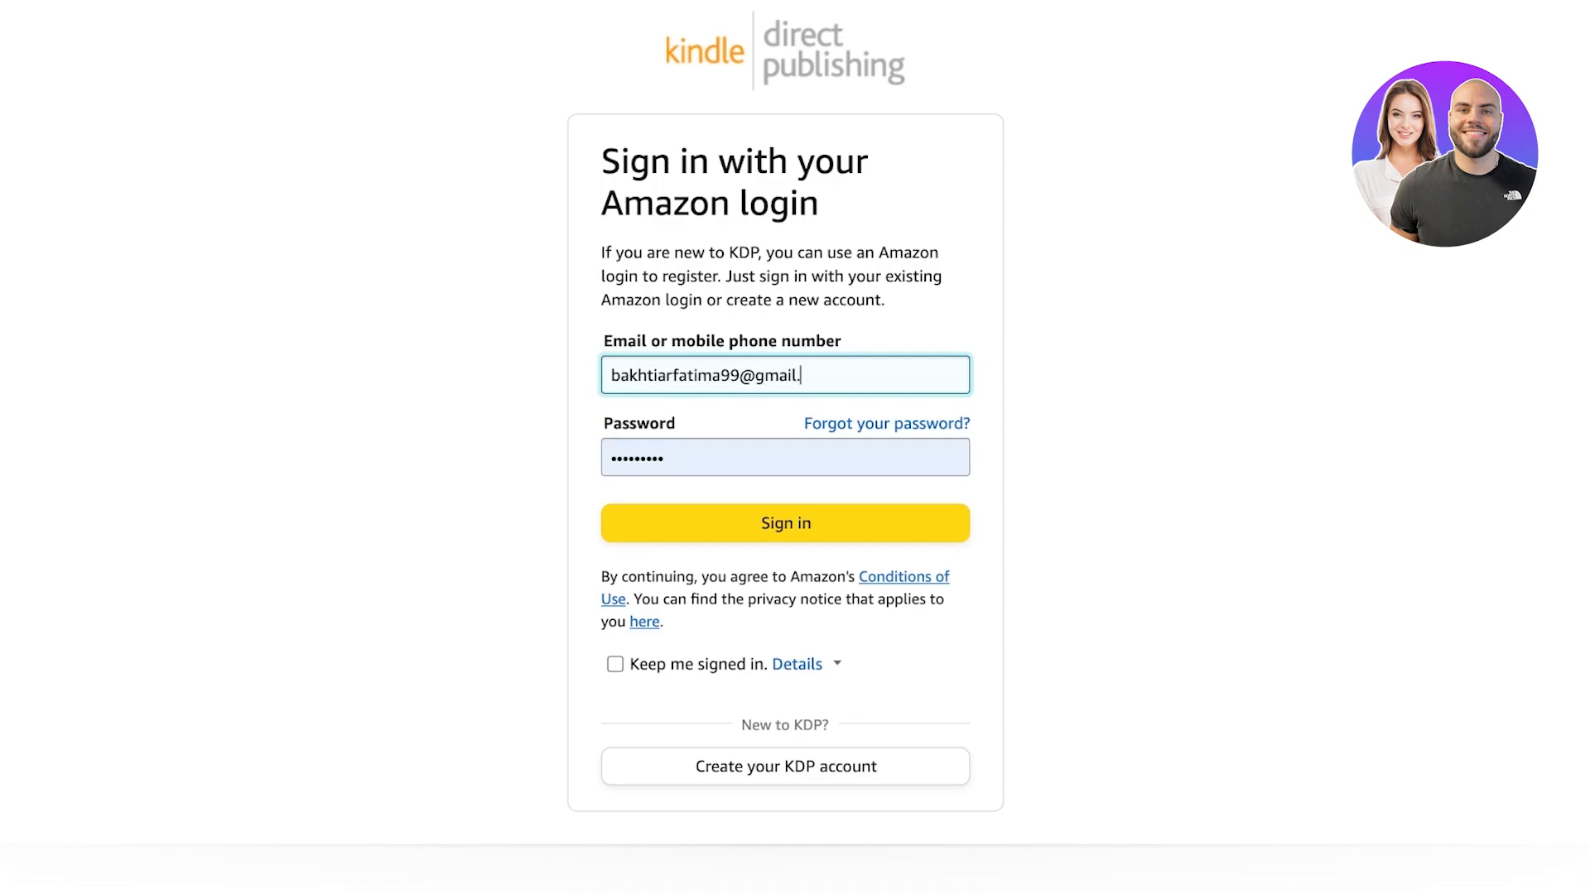
key("Return")
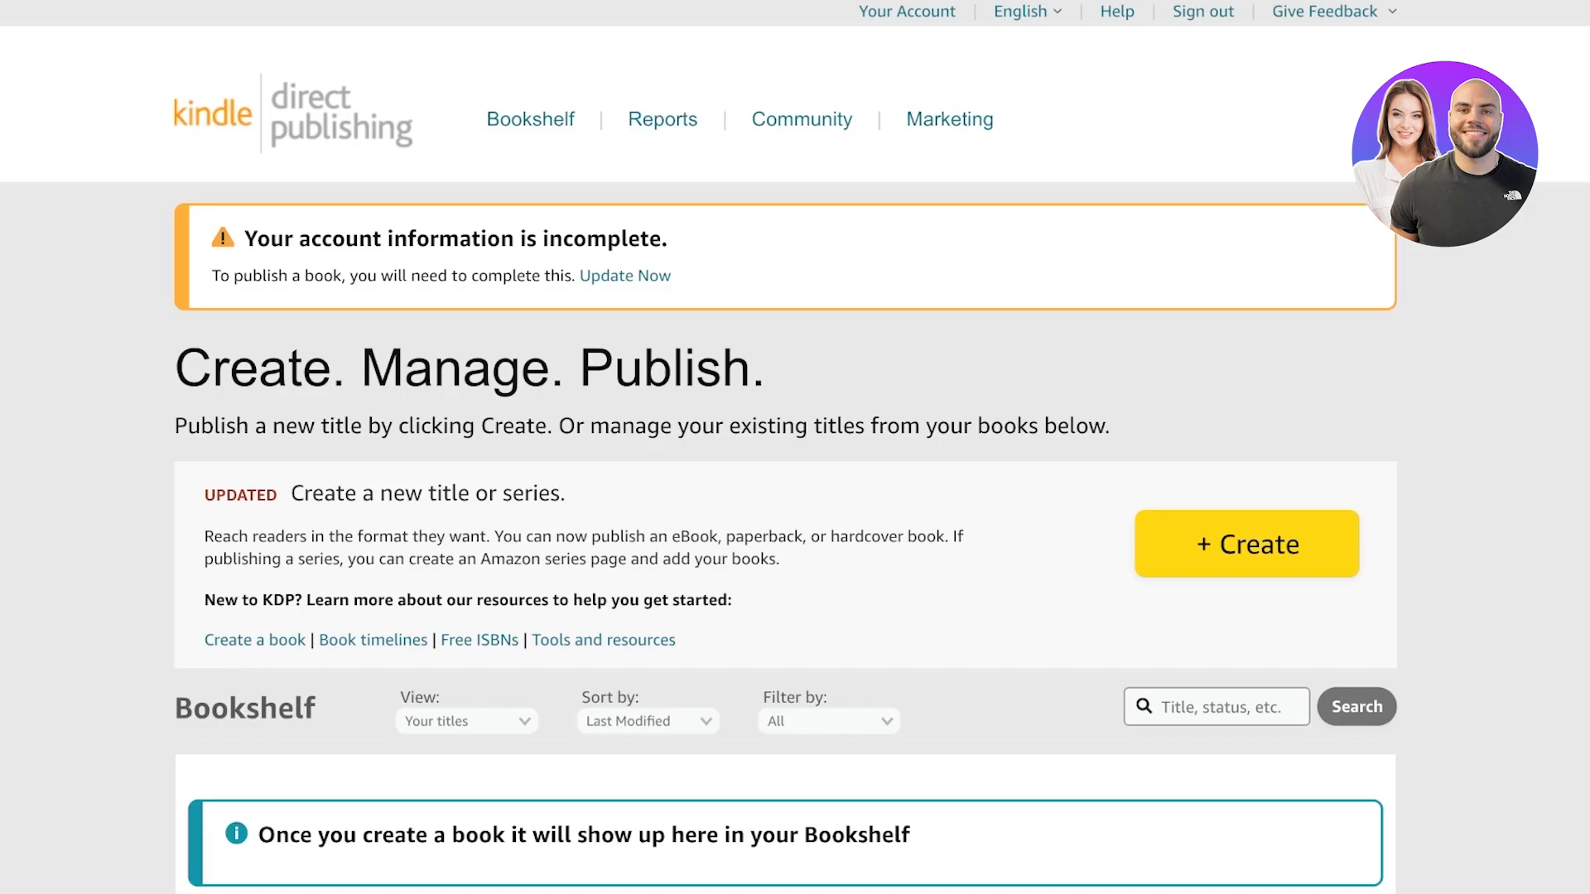
Start creating a new Kindle eBook from the available publishing formats
scroll(795, 447, "down", 2)
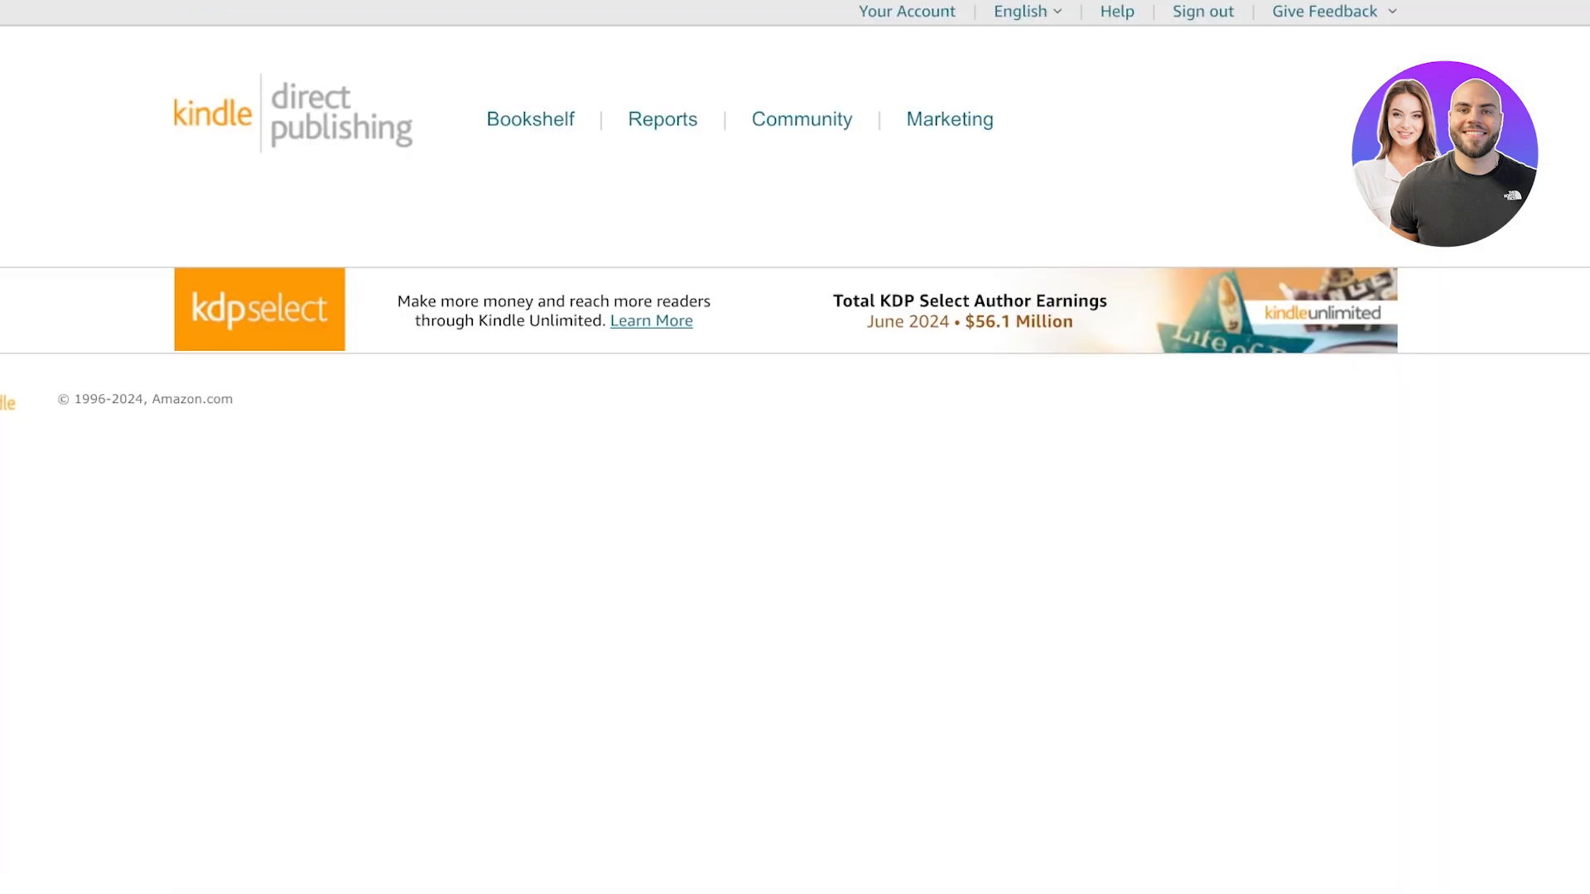
scroll(795, 447, "down", 1)
scroll(795, 447, "down", 4)
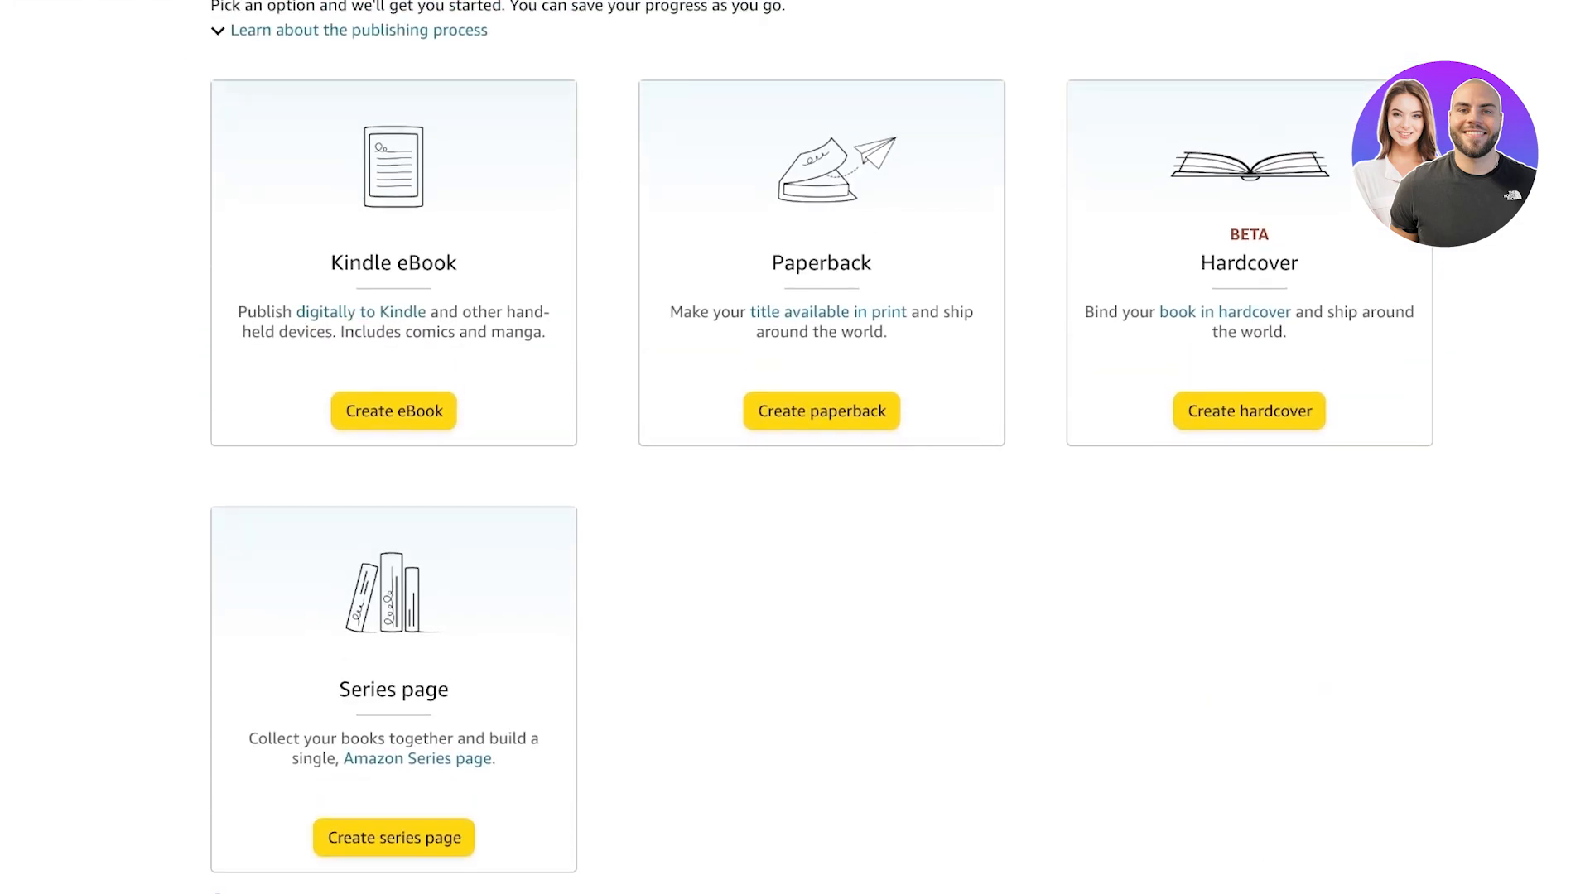
left_click(393, 412)
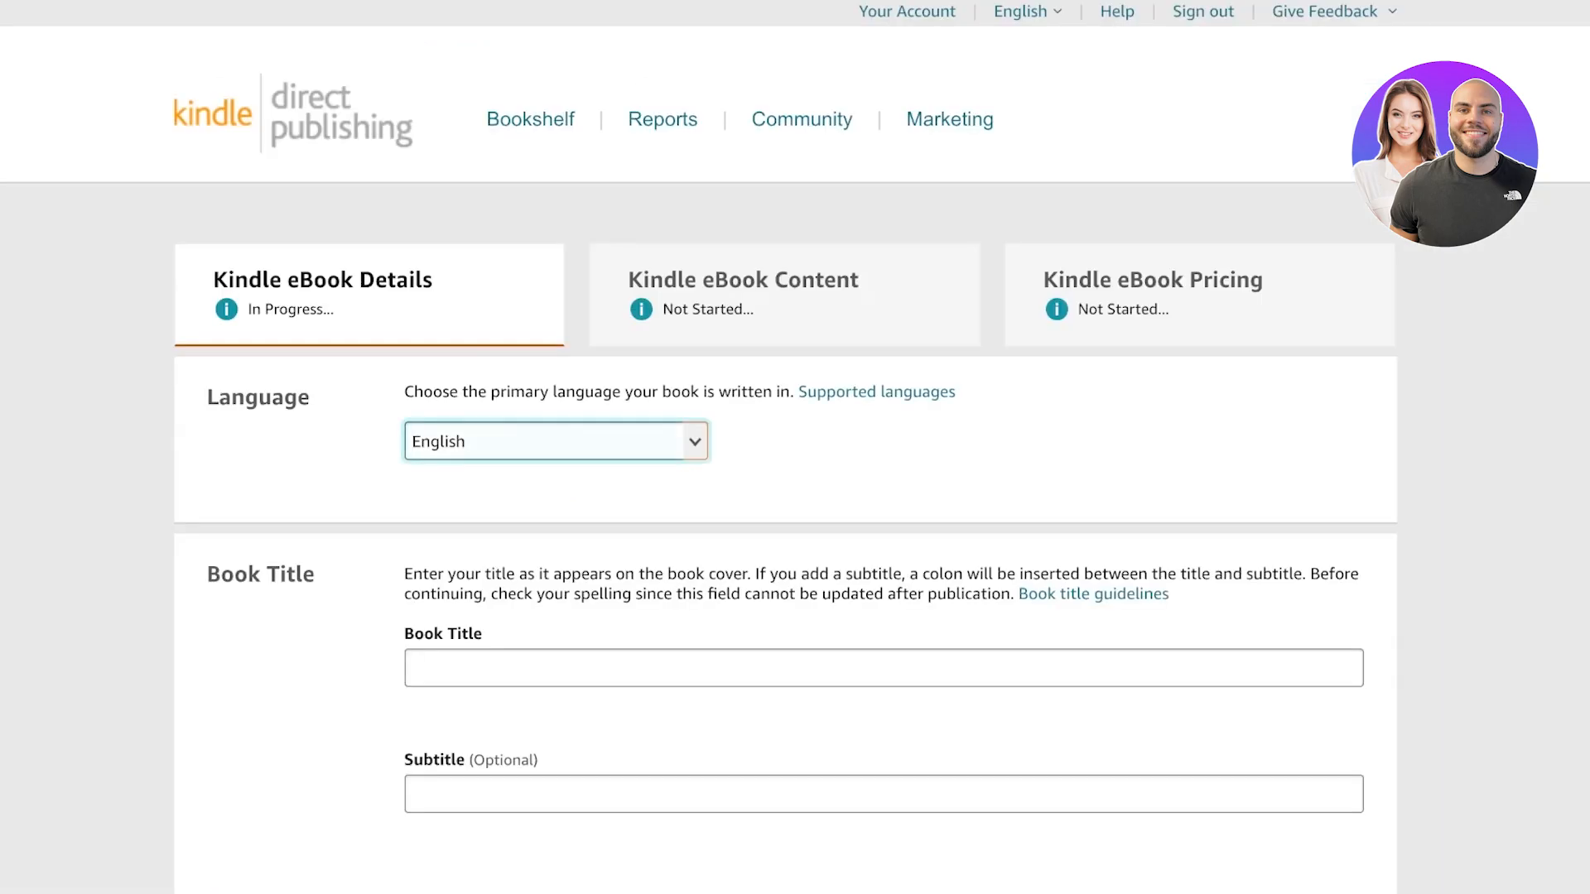
Enter "A girl in the Clouds" as the book title
scroll(795, 447, "down", 1)
scroll(795, 447, "down", 3)
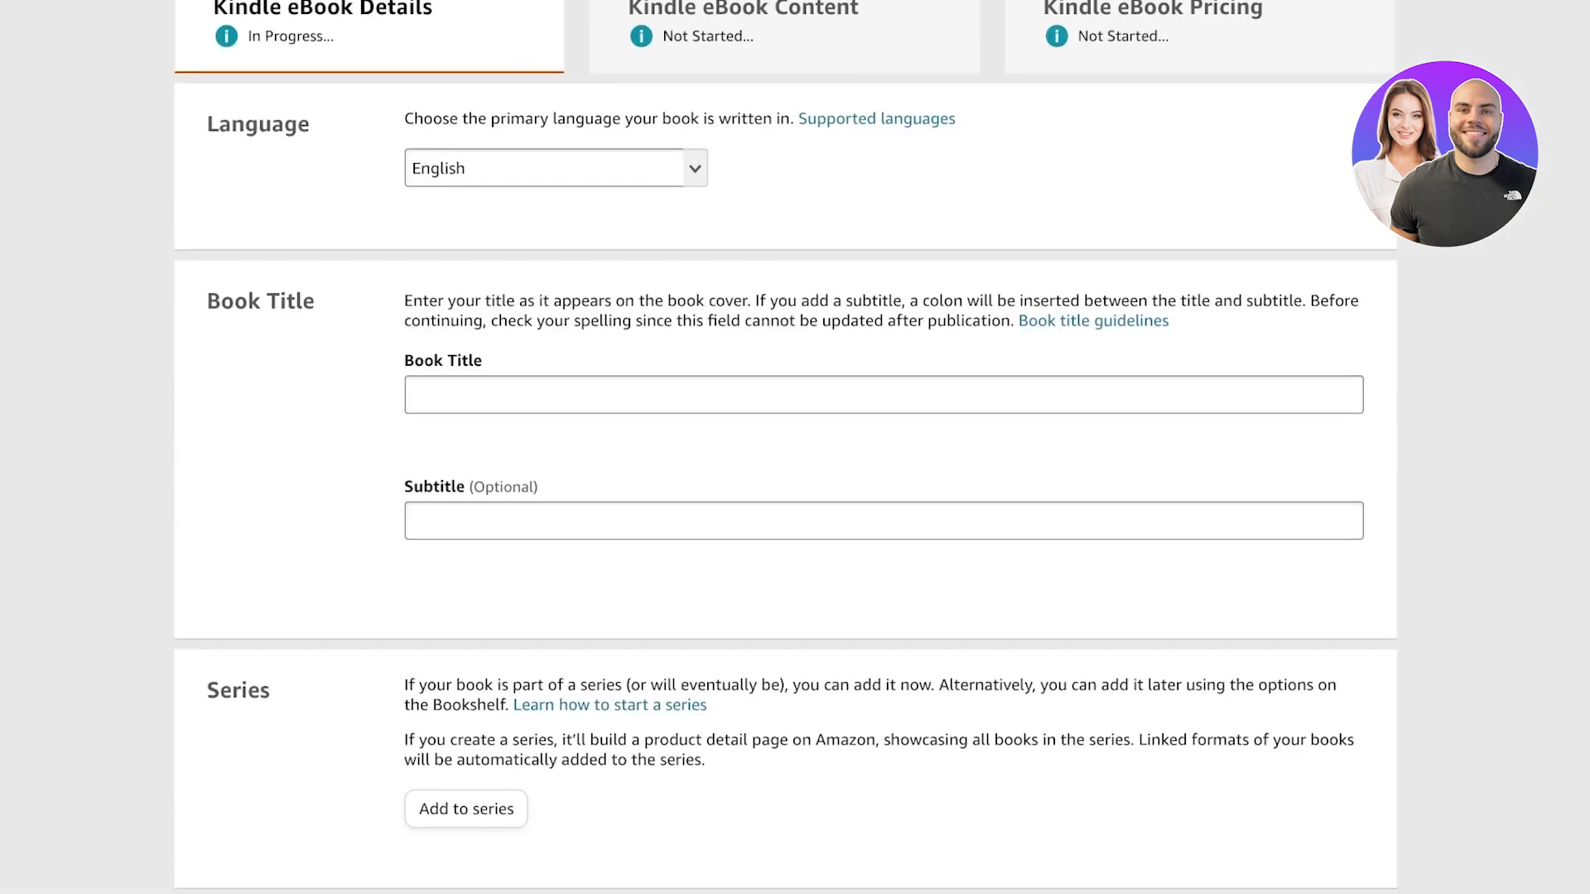
left_click(883, 395)
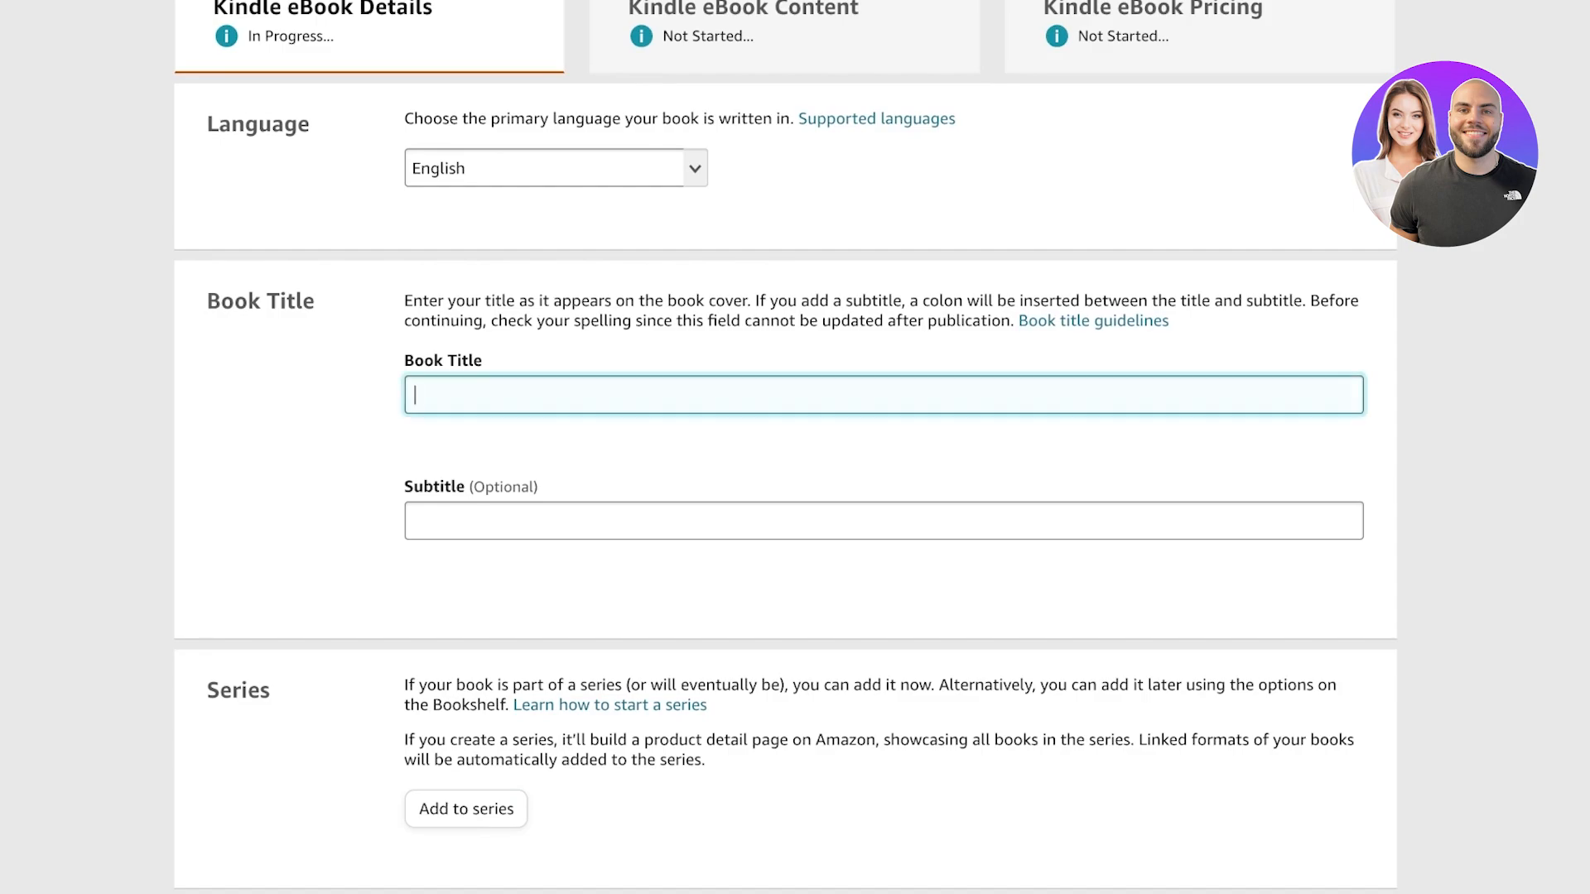
type("A girl in the Clouds")
Enter "A story about growing and reaching new heights" as the book's subtitle
key("Tab")
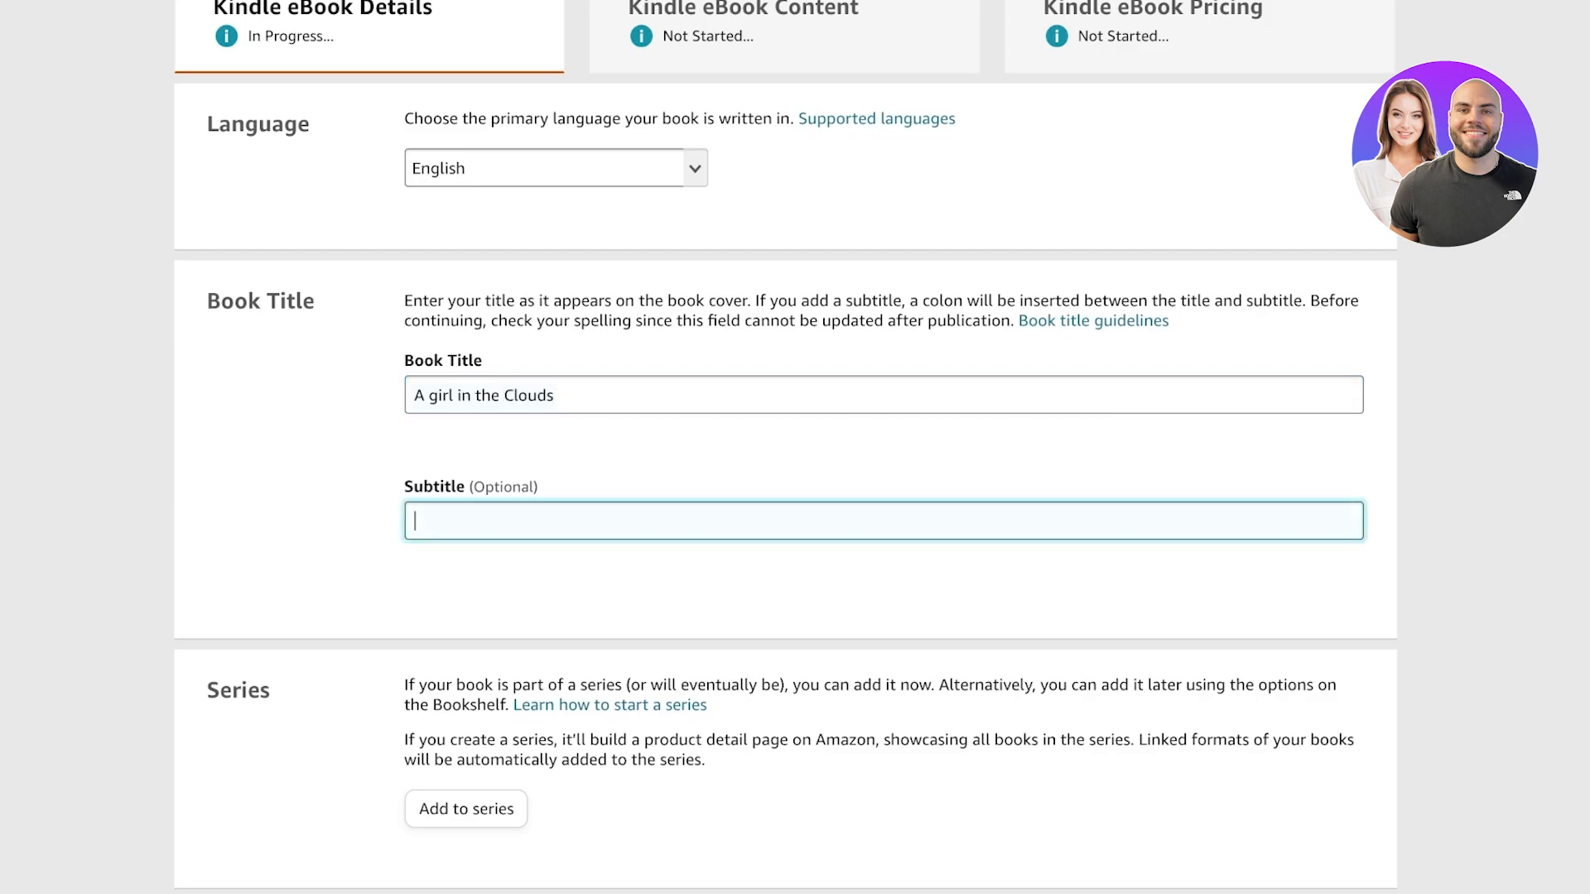
type("A st")
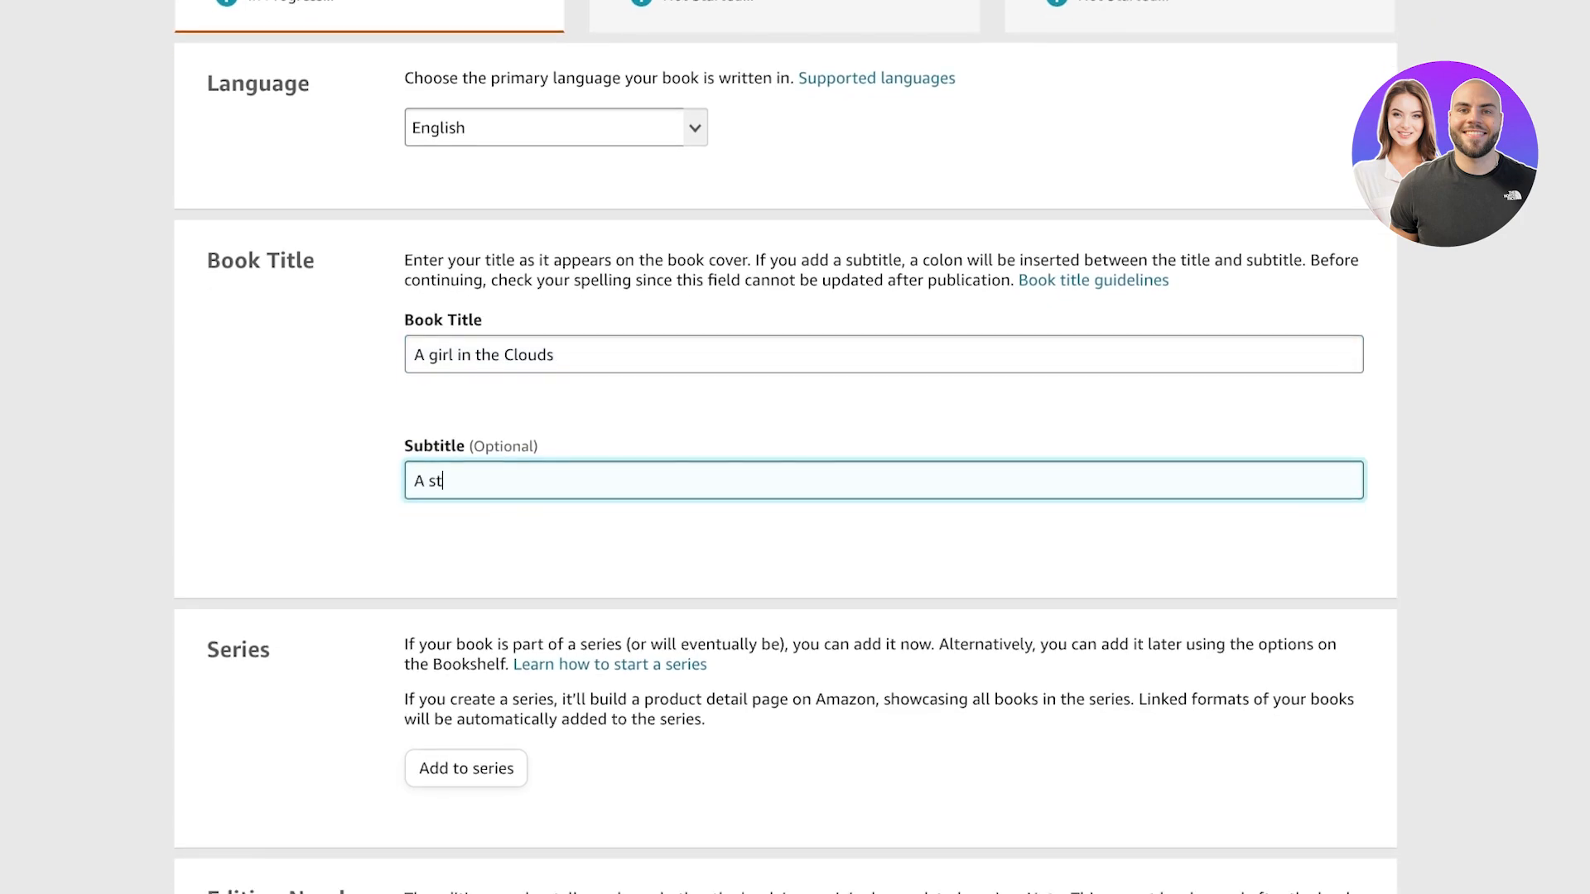
type("ory about growing,")
key("BackSpace")
type("and reaching n")
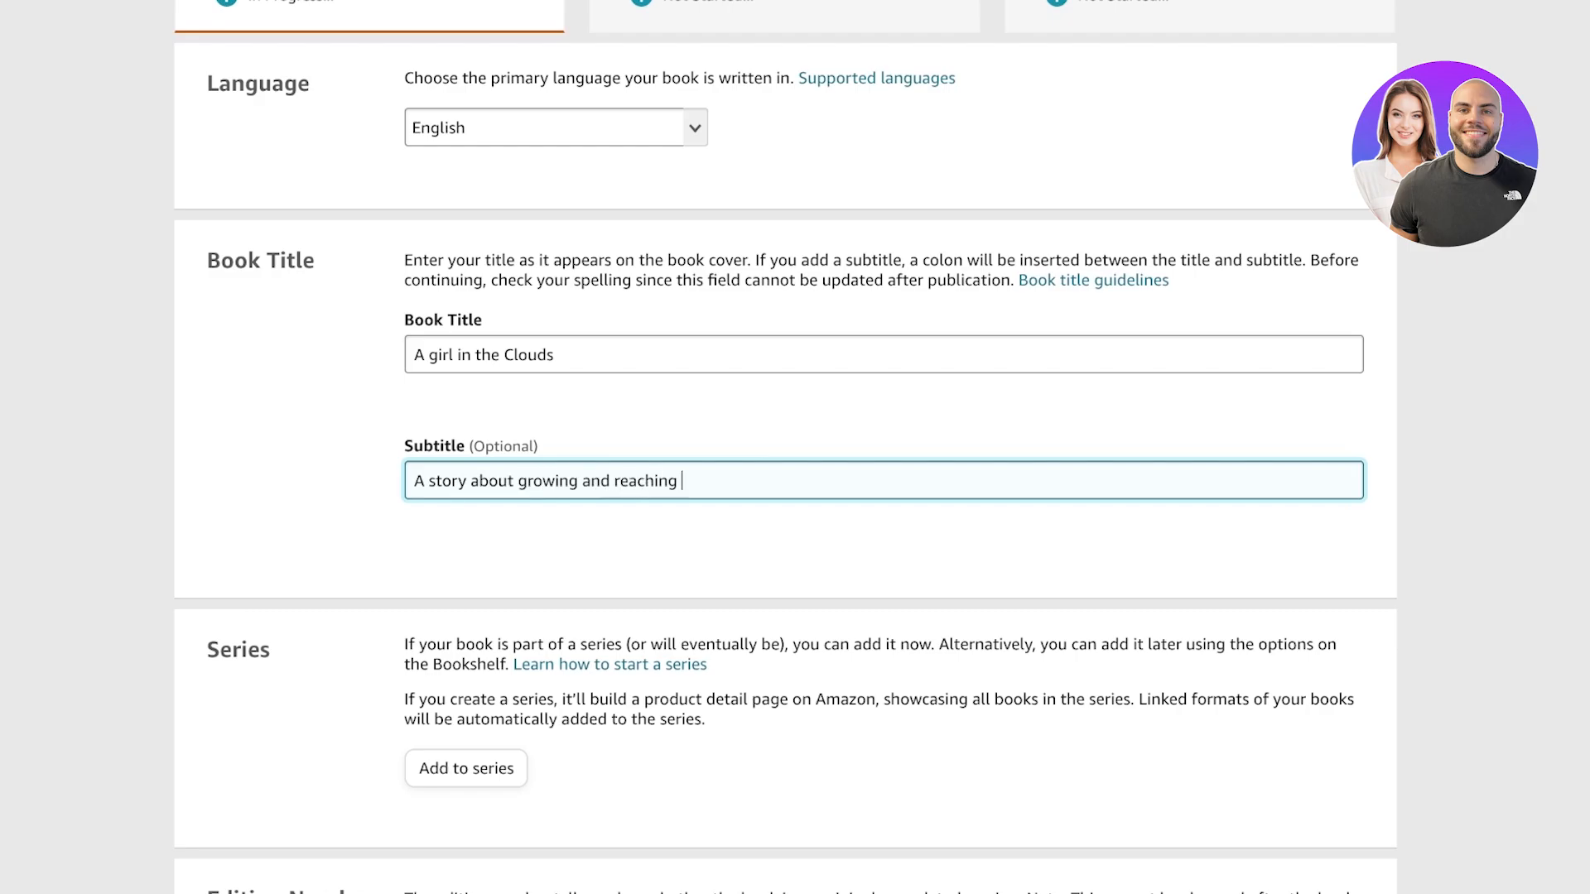
type("ew heights")
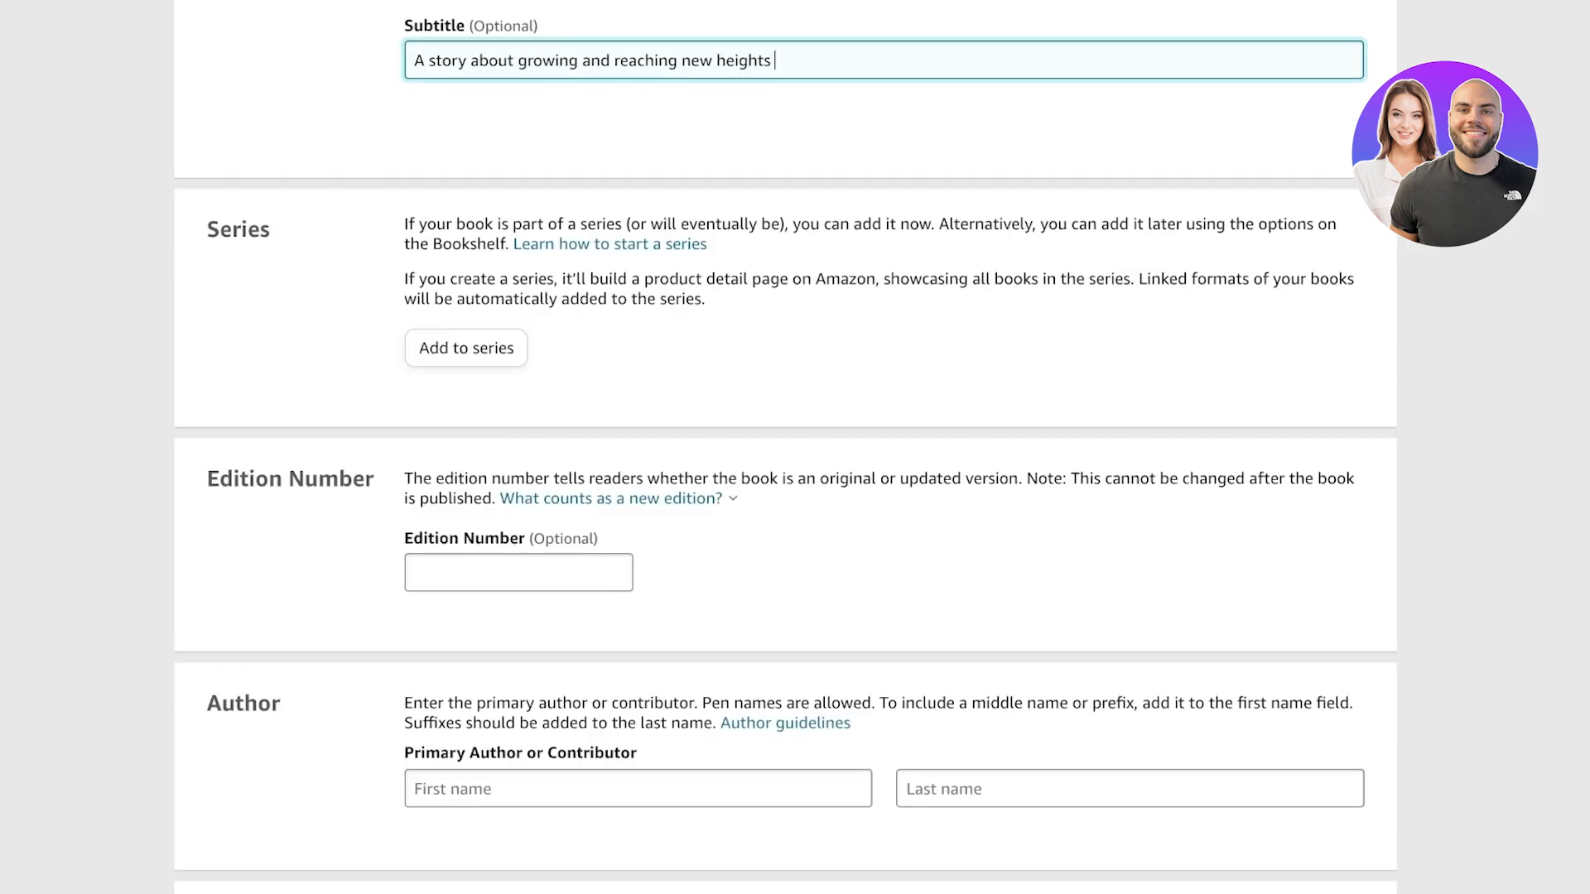
Fill in the primary author's first and last name
left_click(464, 788)
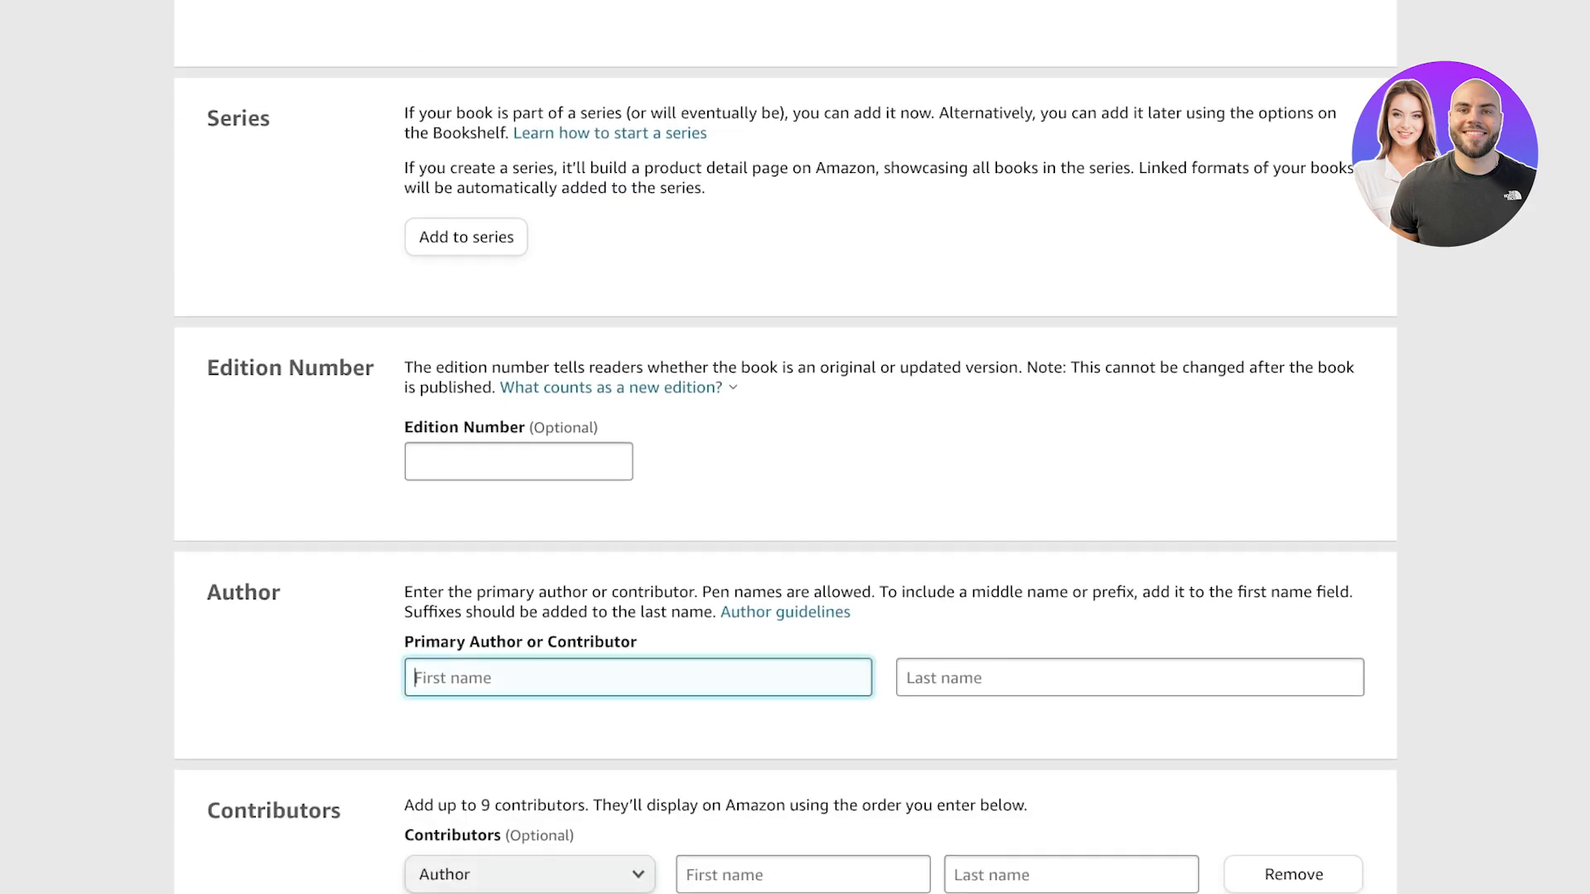
left_click(1130, 677)
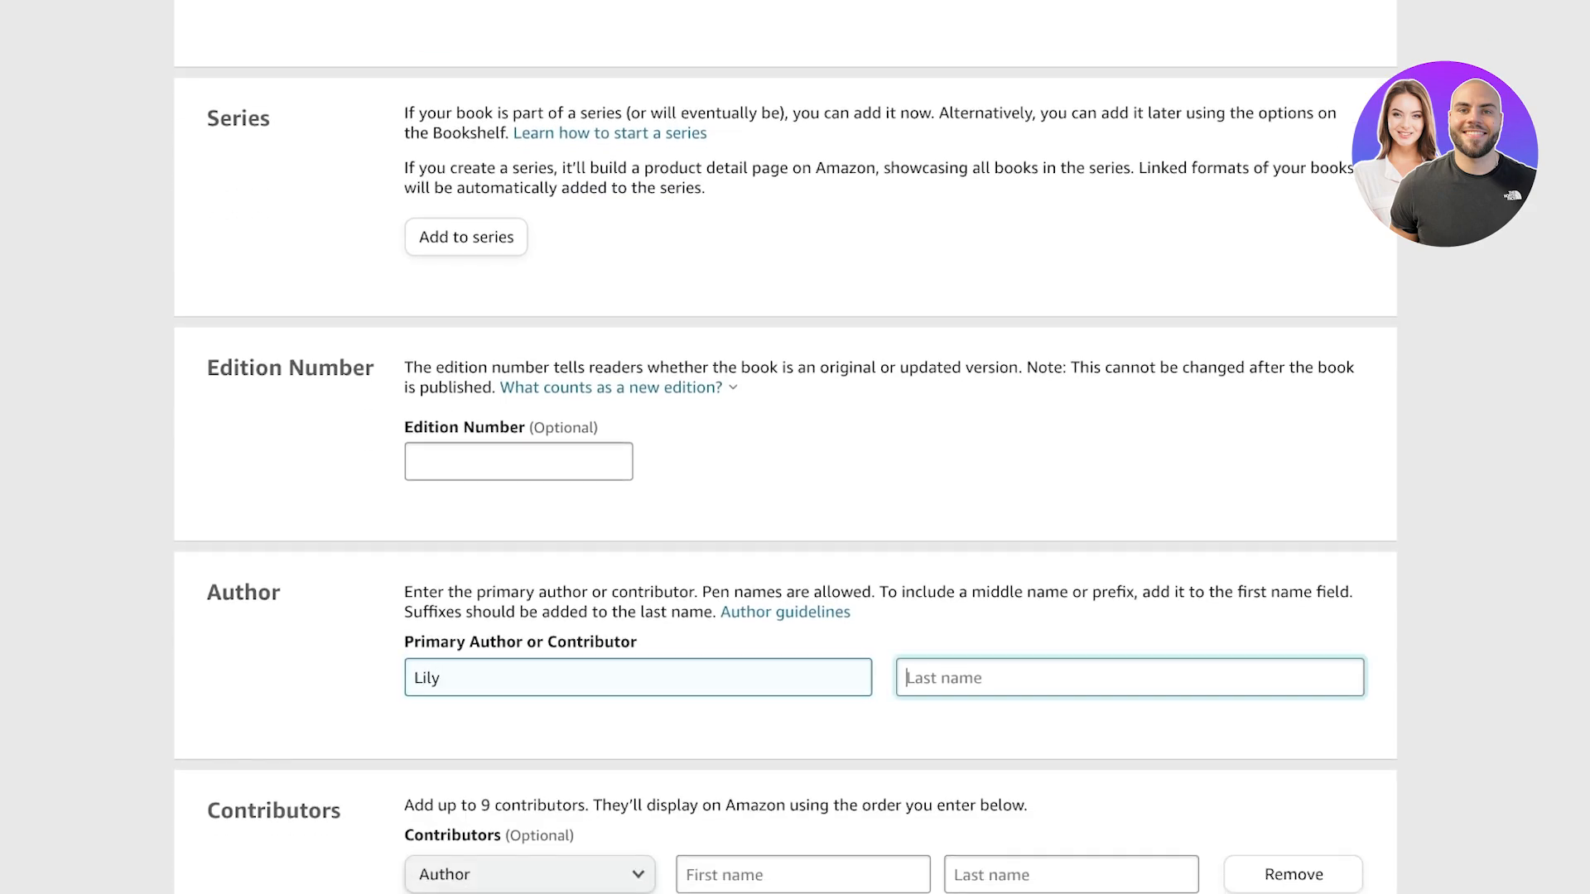
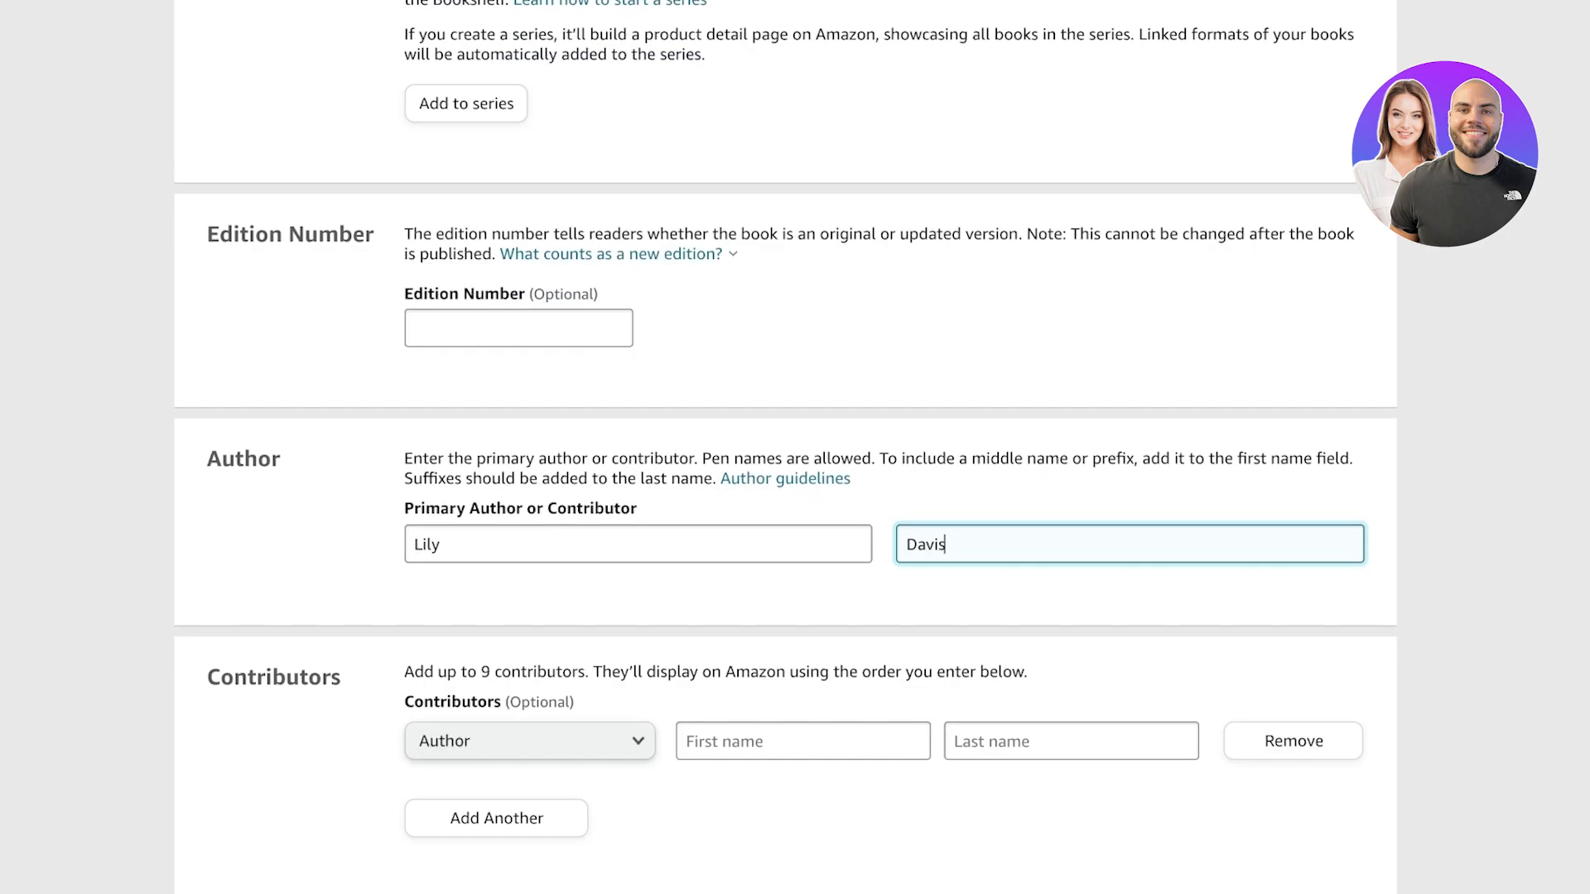
Review the role options offered for an additional contributor and keep the current role
scroll(784, 448, "down", 2)
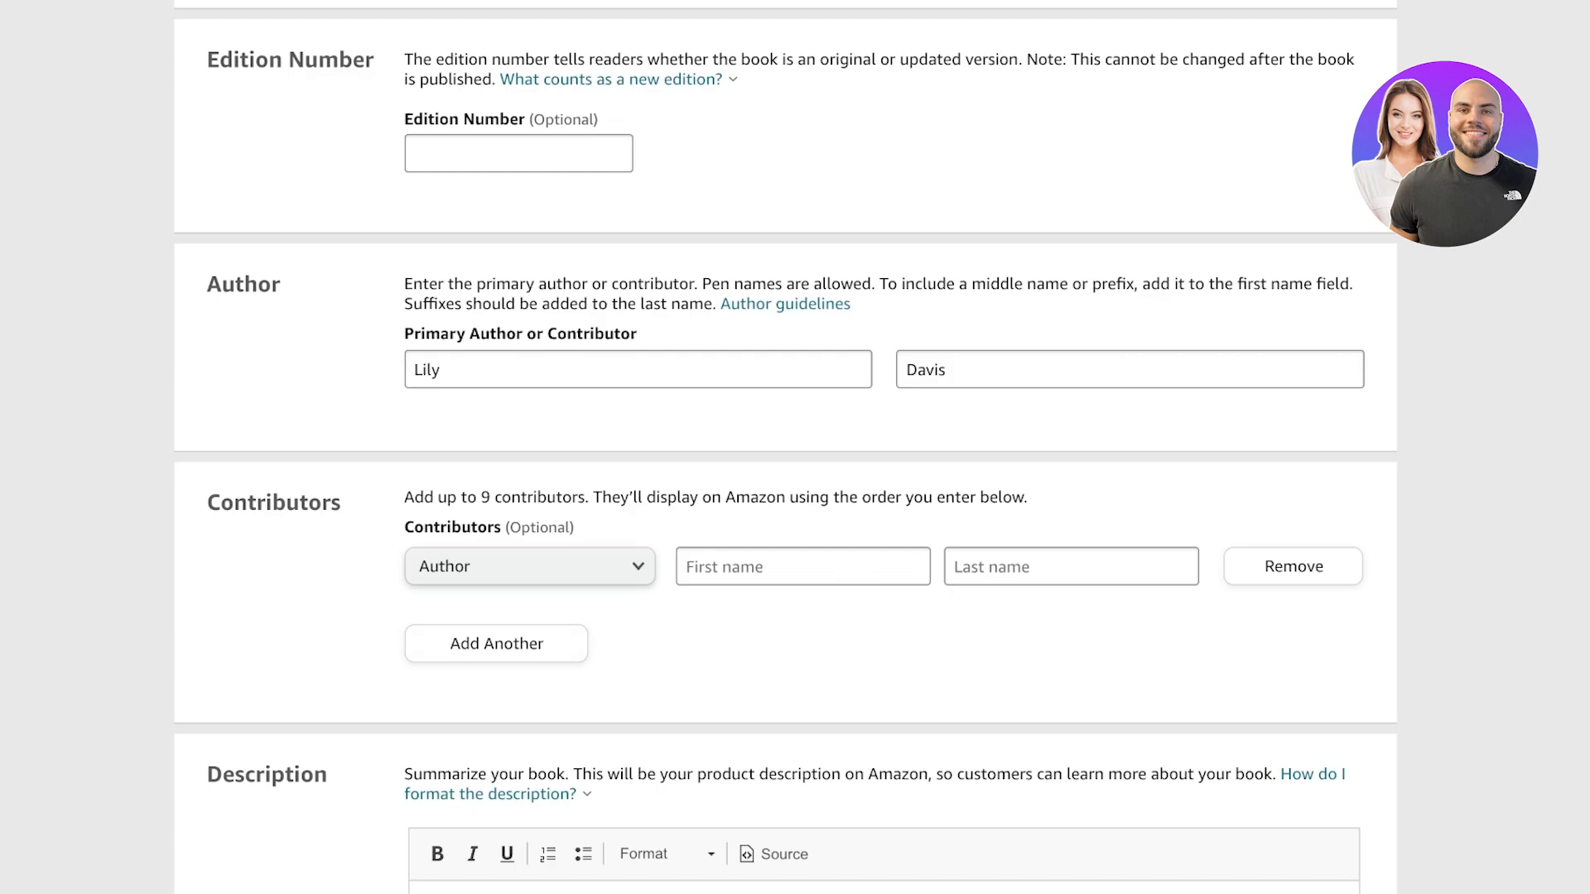
left_click(530, 567)
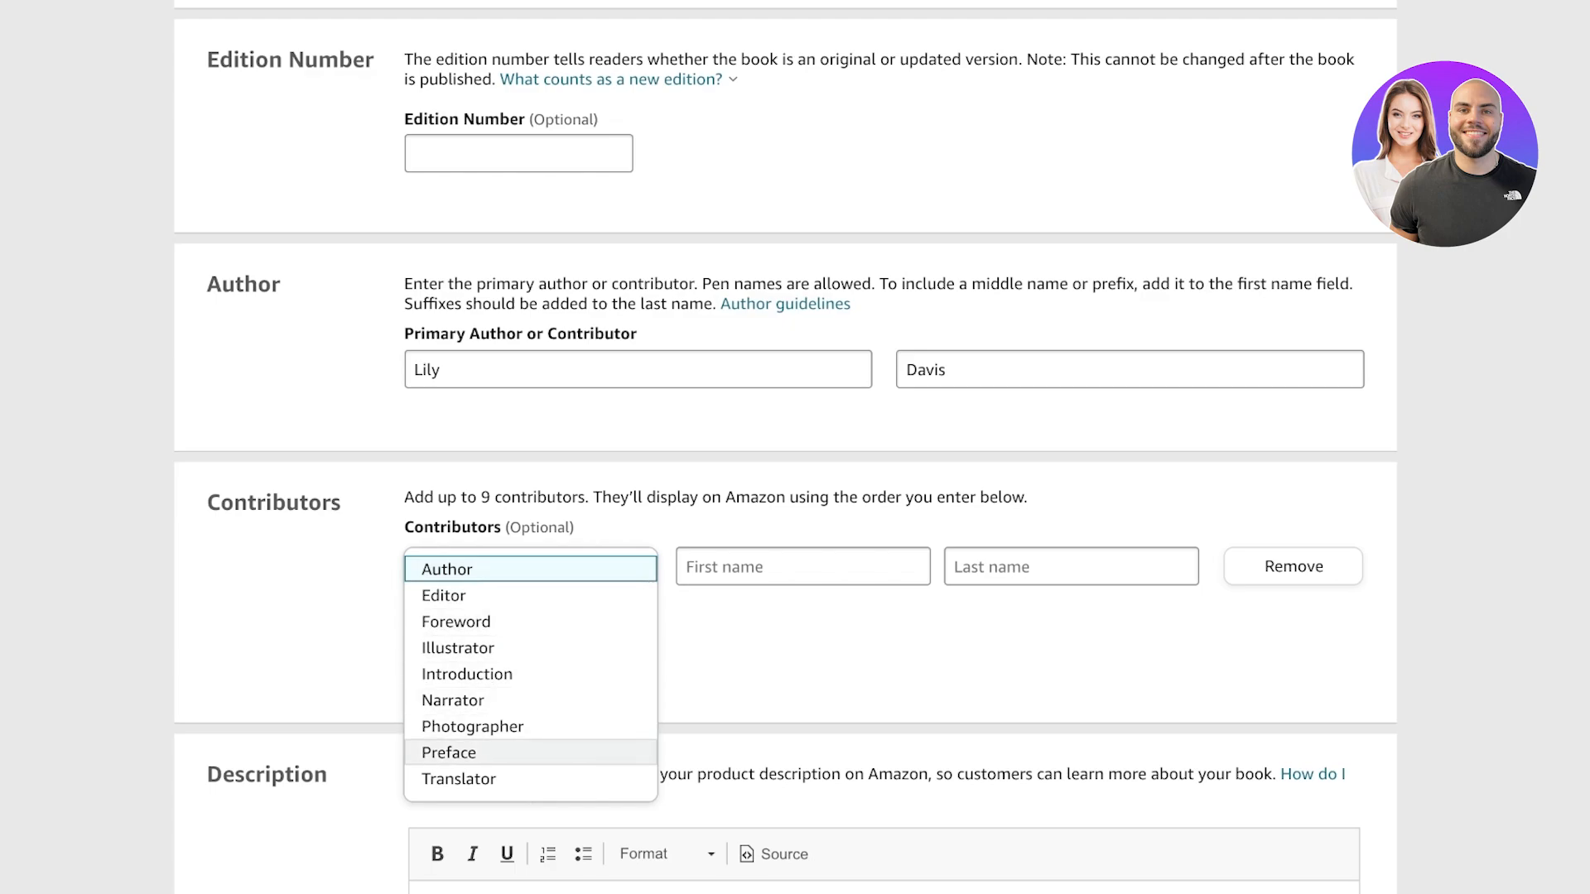
key("Escape")
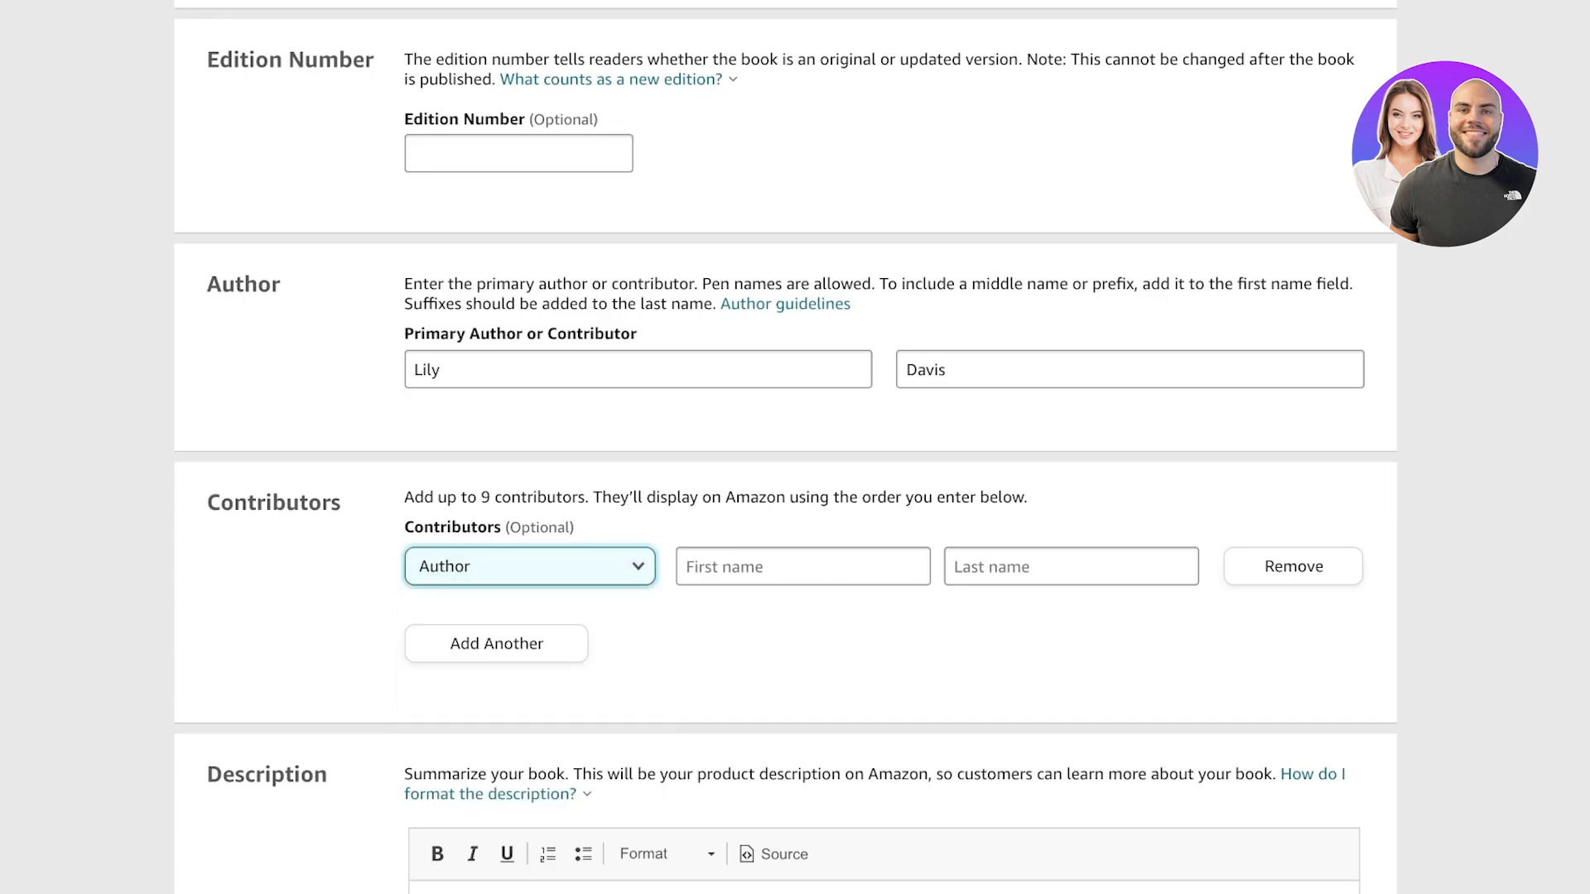
Write the book description "A story about a girl who grew up in a poor town, looking to become a star."
scroll(795, 496, "down", 6)
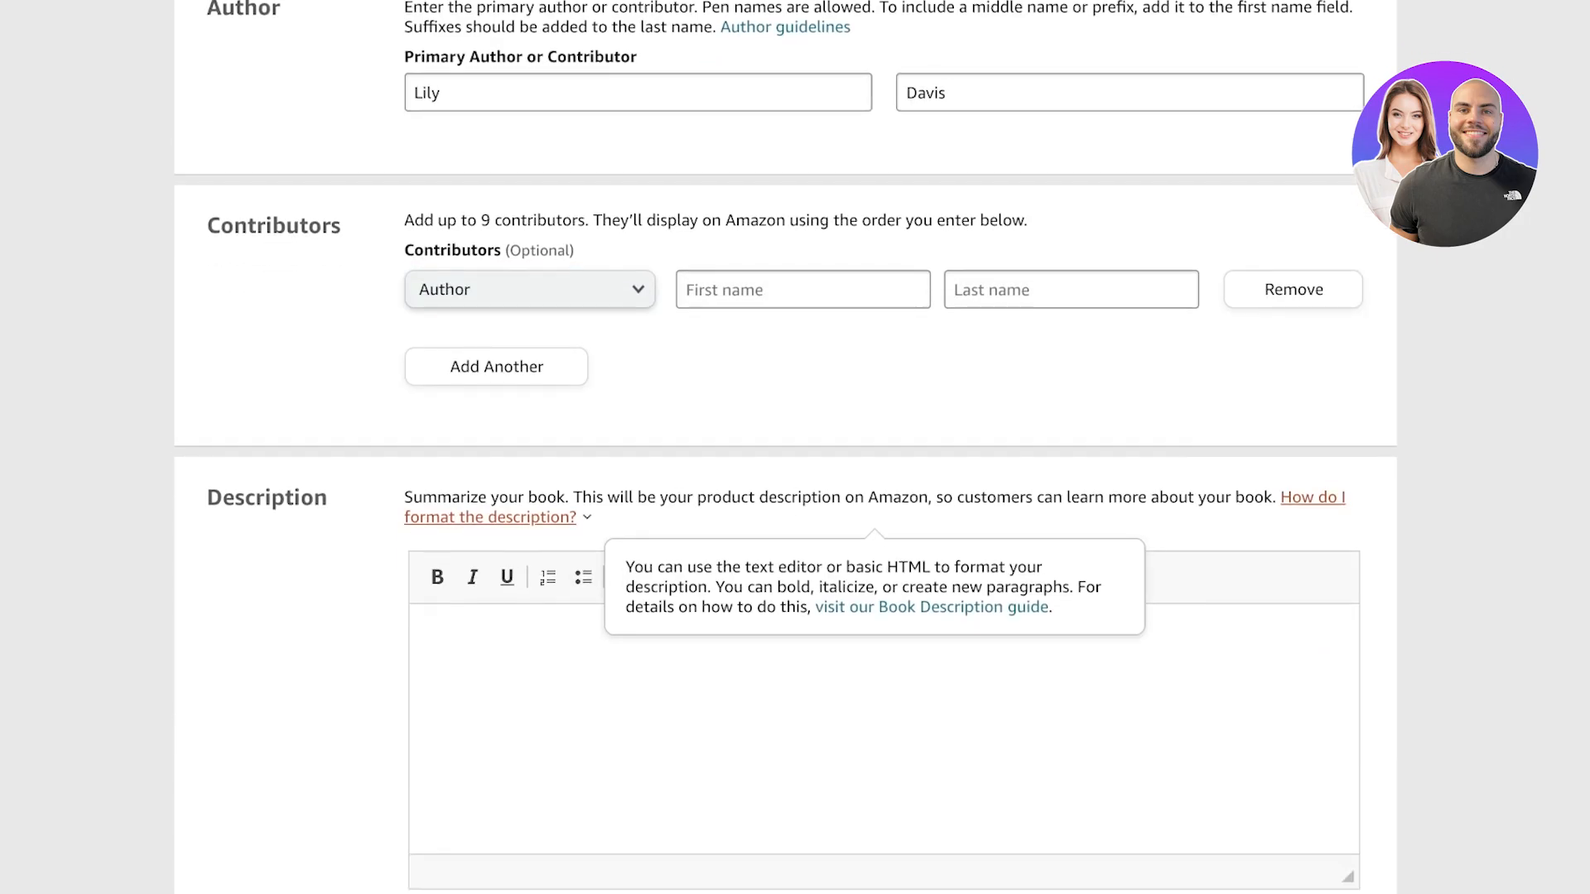
left_click(435, 373)
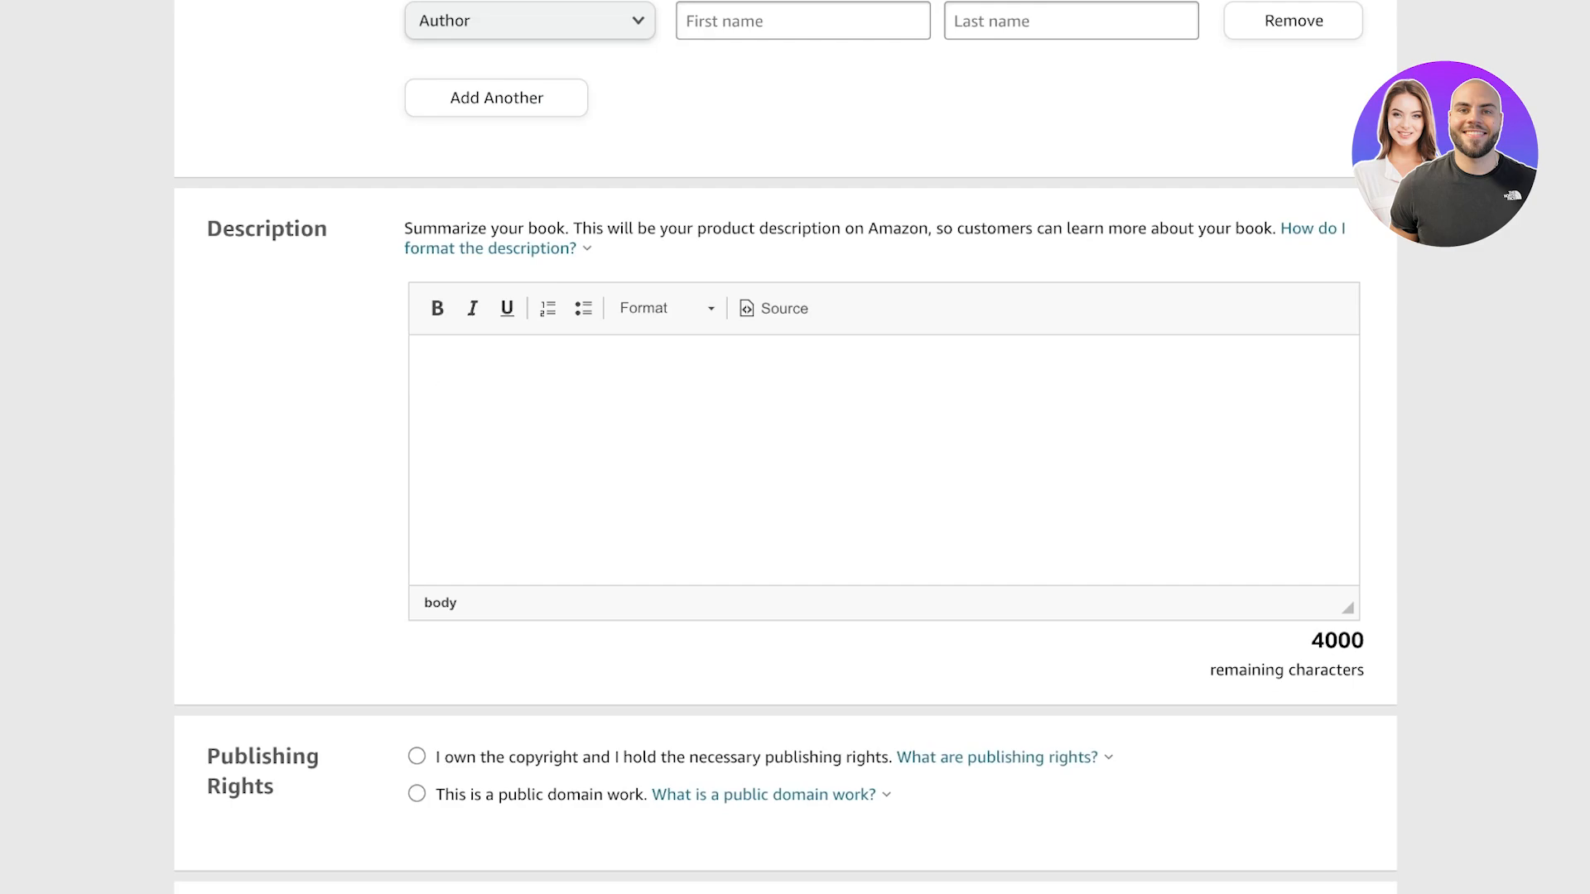
type("A story about a girl who")
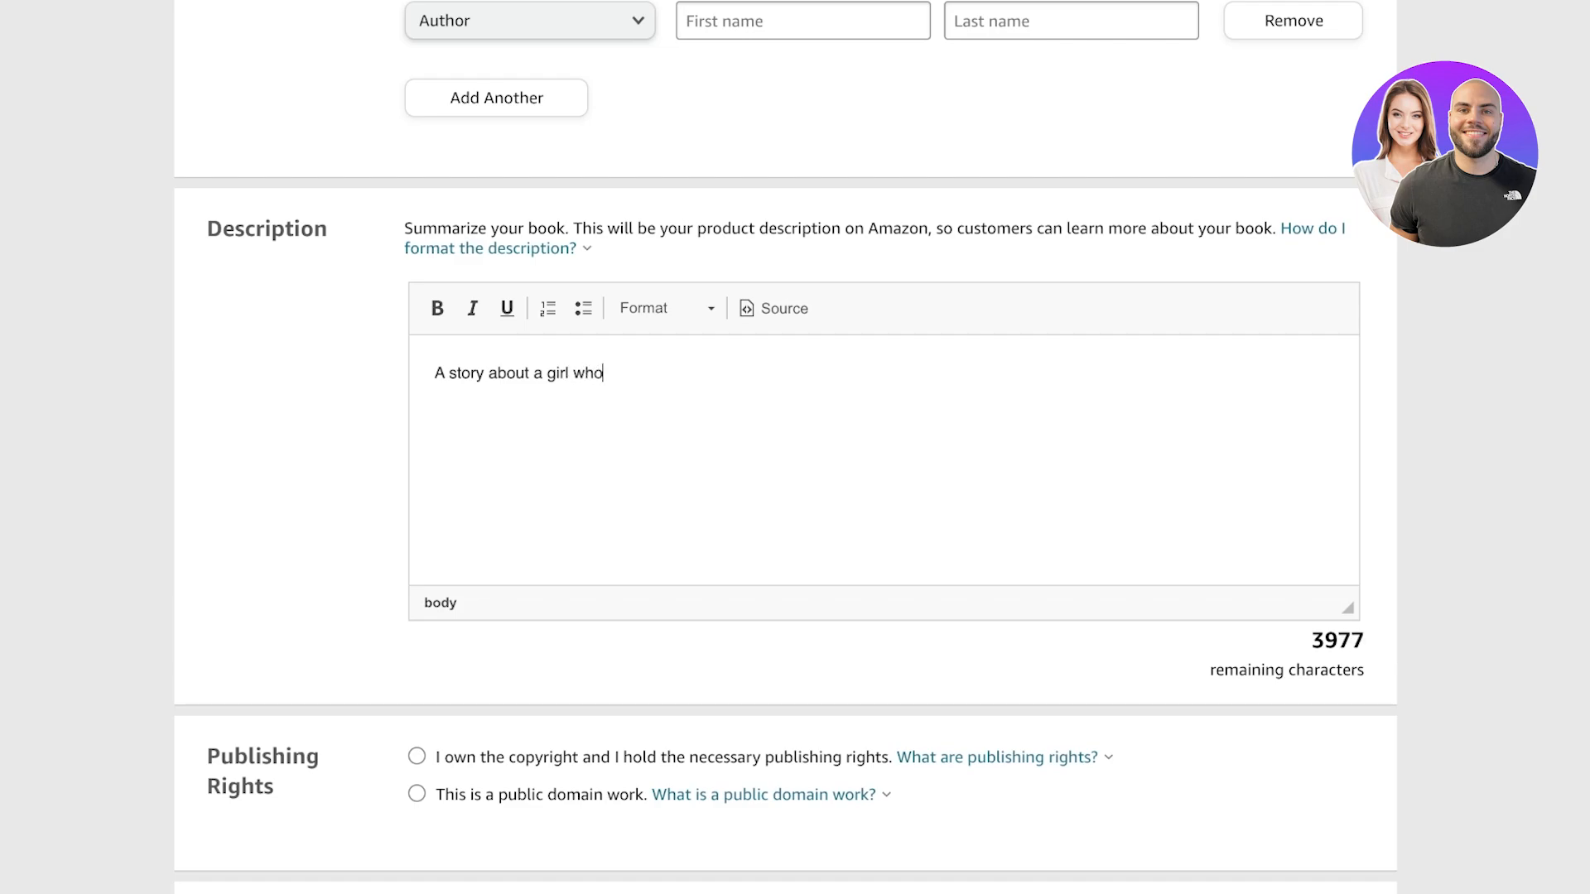
type(" grew up in a poor to")
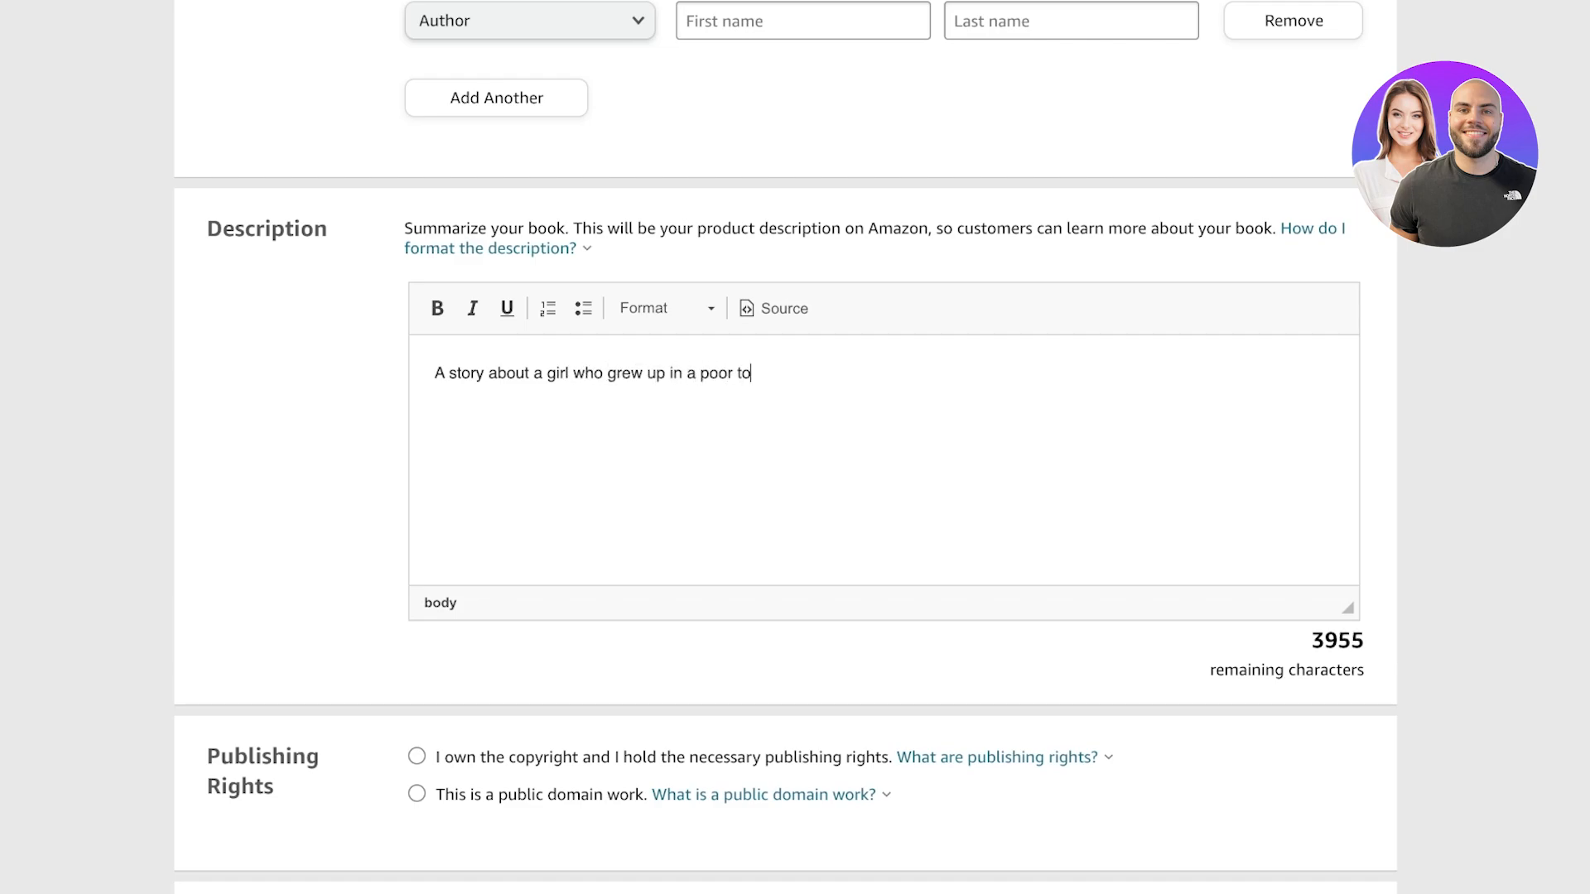
type("wn, looking to become a ")
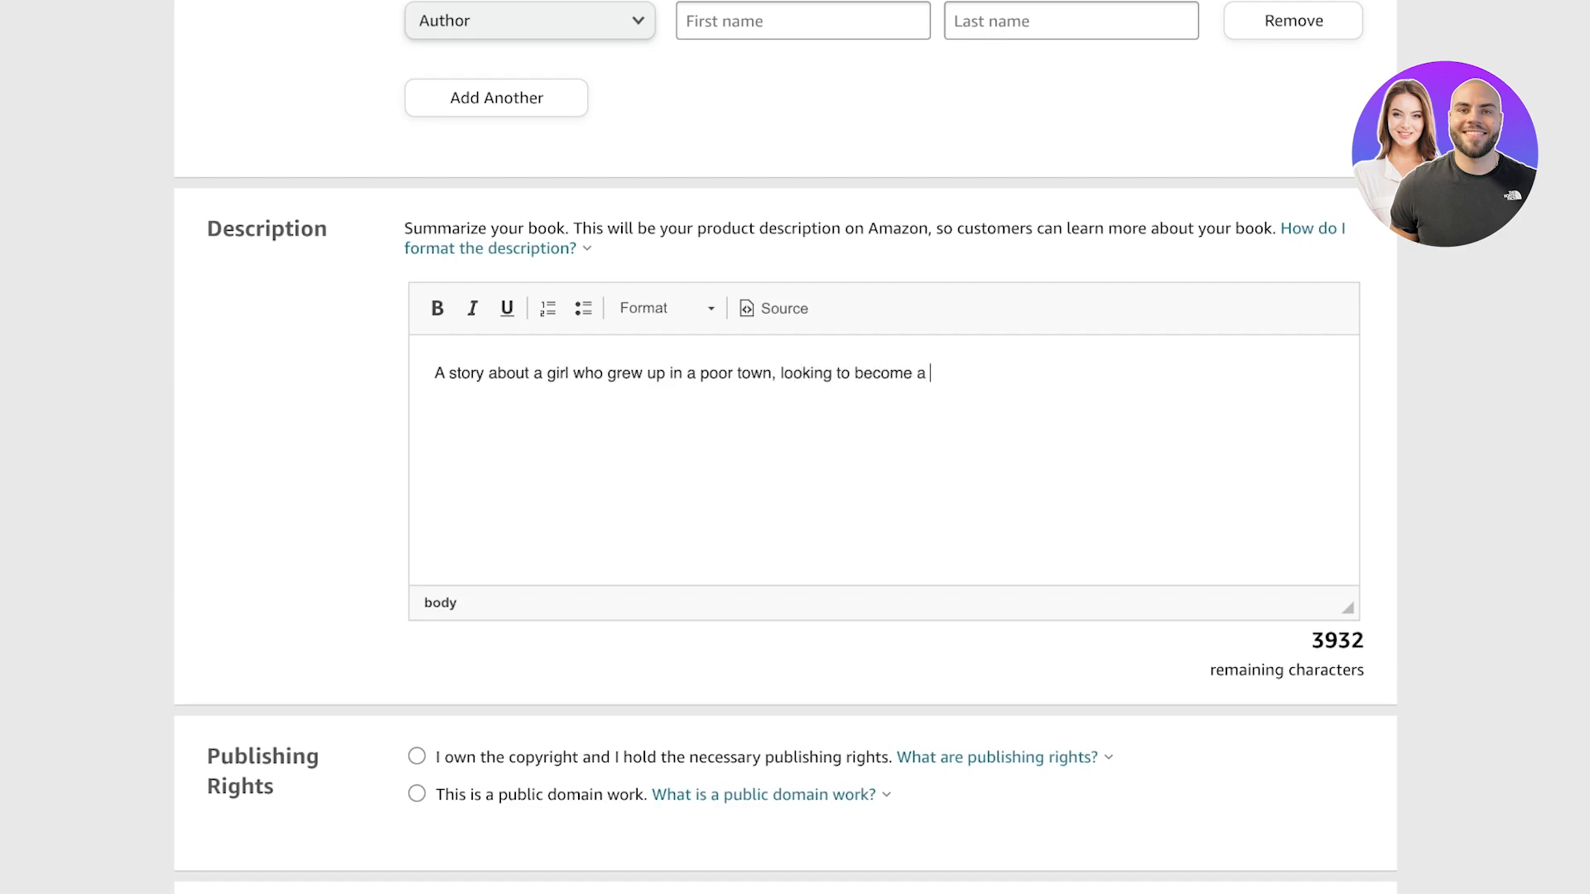
type("star.")
Declare ownership of the copyright and necessary publishing rights, and answer No to sexually explicit images or title
scroll(786, 447, "down", 4)
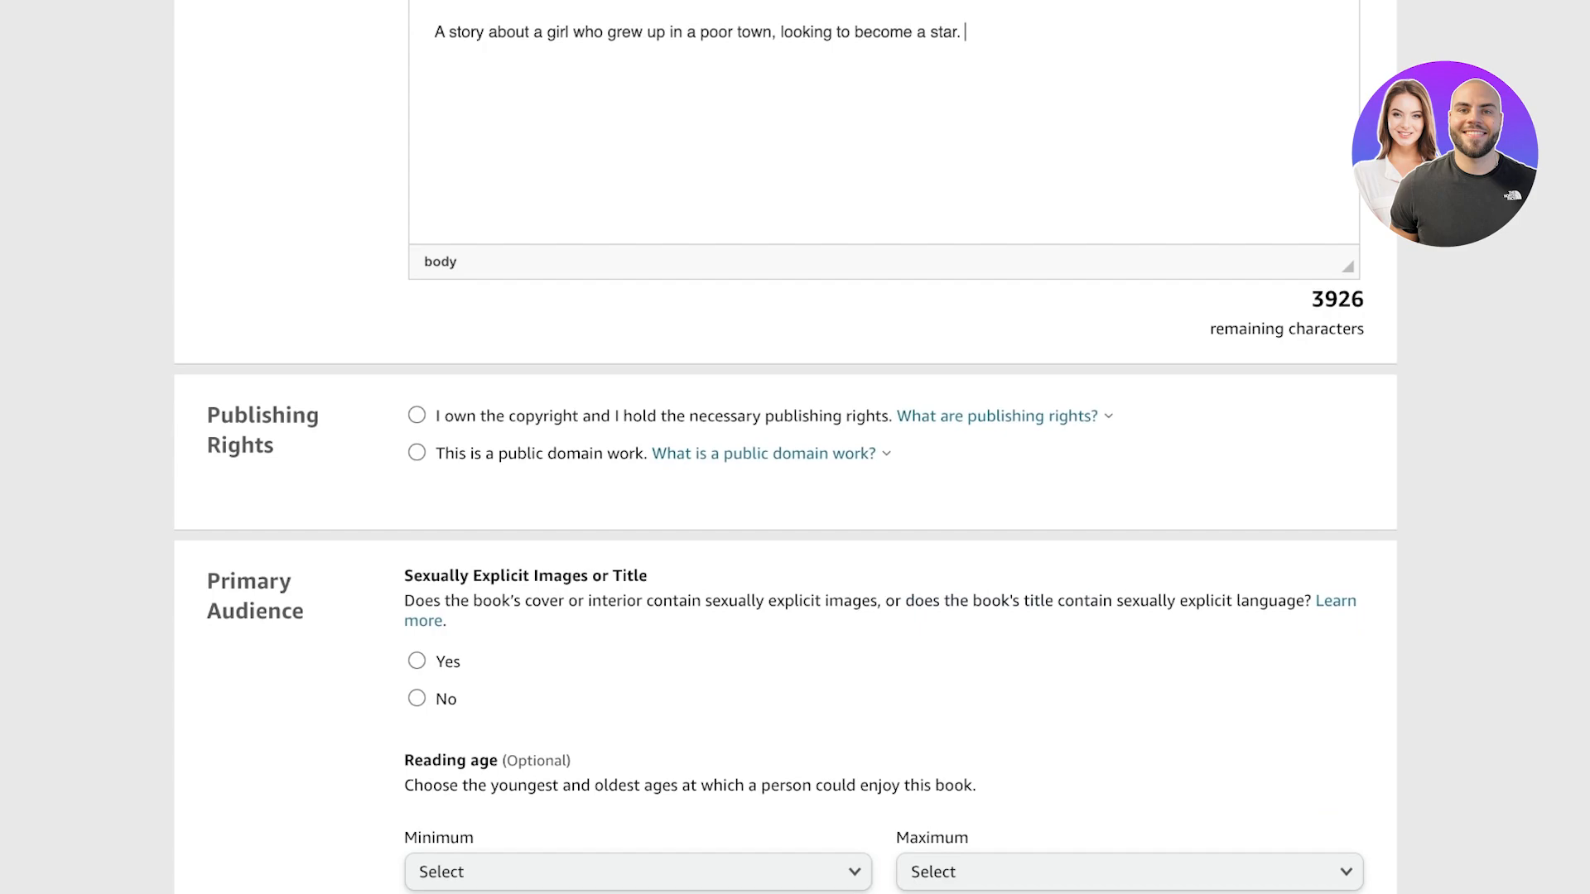
left_click(416, 415)
scroll(785, 447, "down", 4)
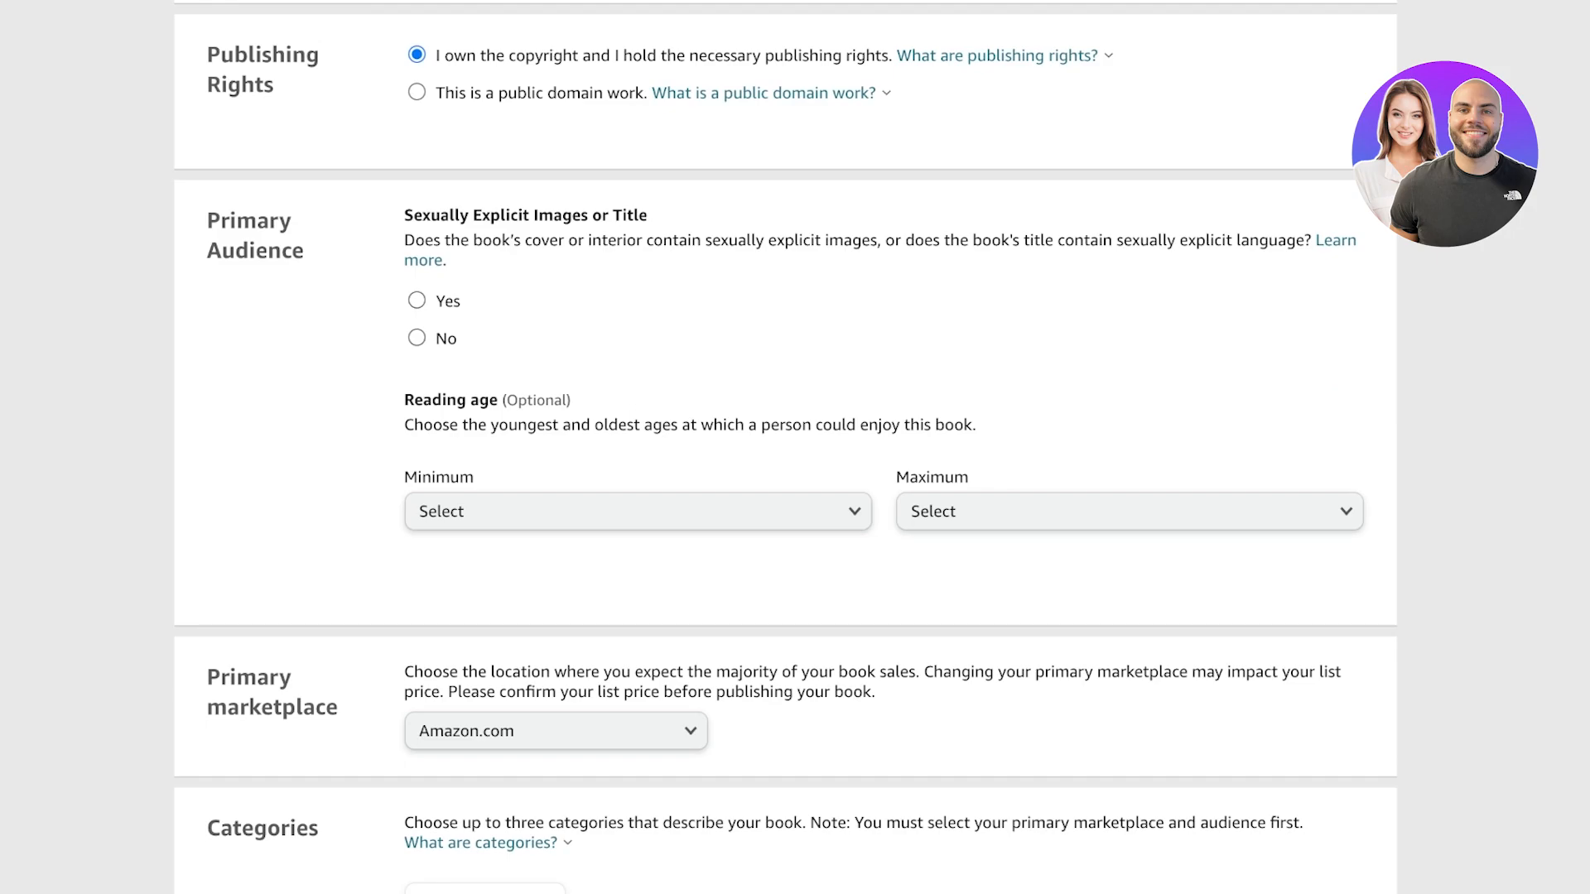
left_click(416, 338)
Set the reading age range to a minimum of 4 and a maximum of 18+
left_click(637, 511)
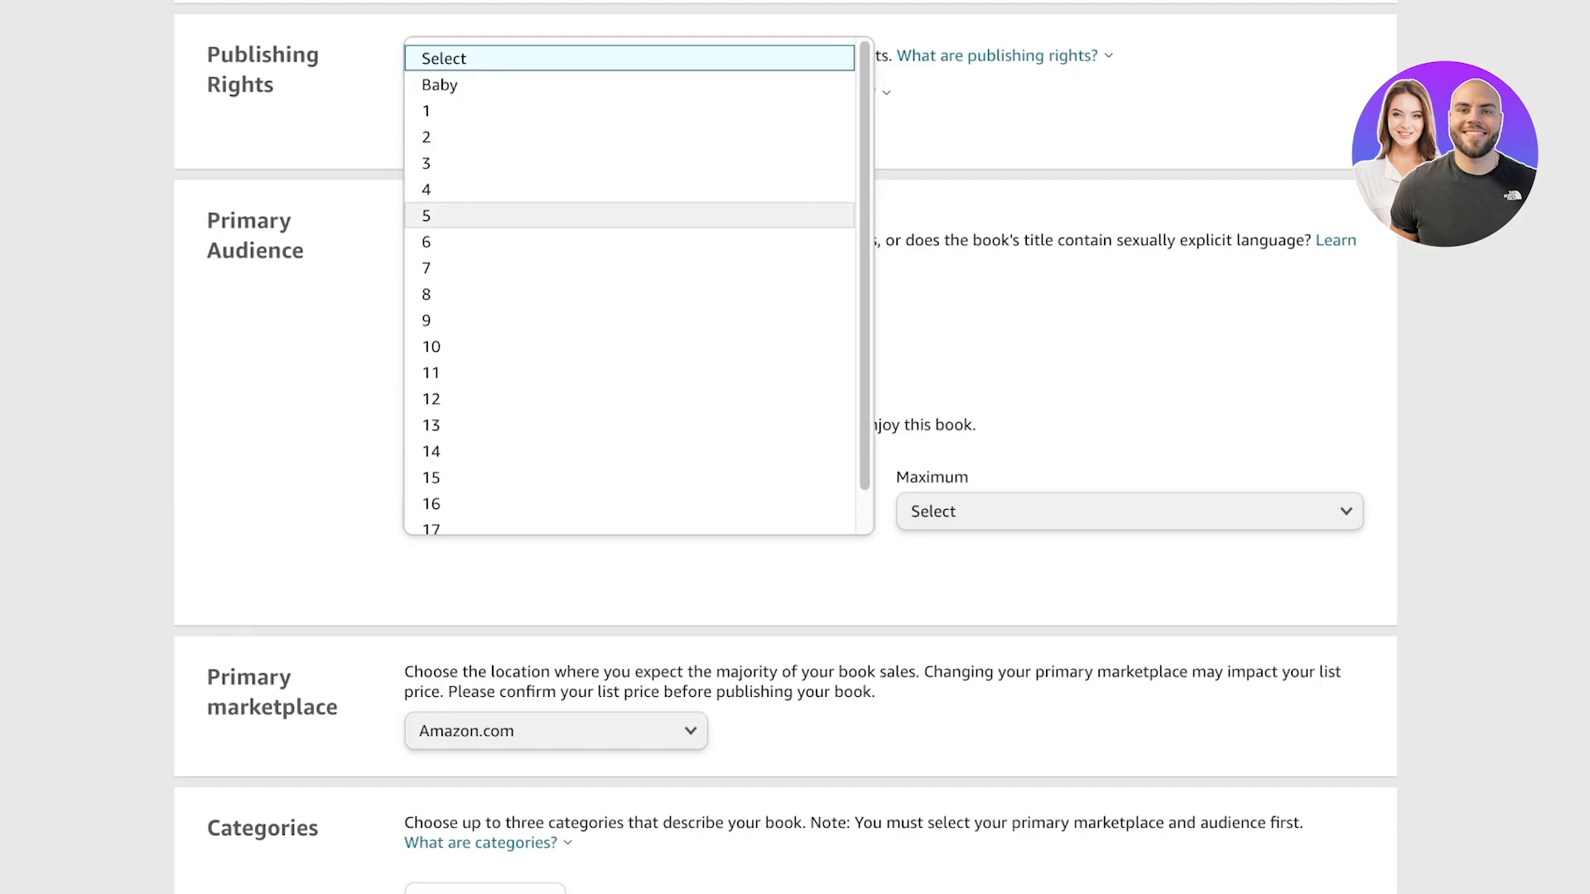
left_click(629, 189)
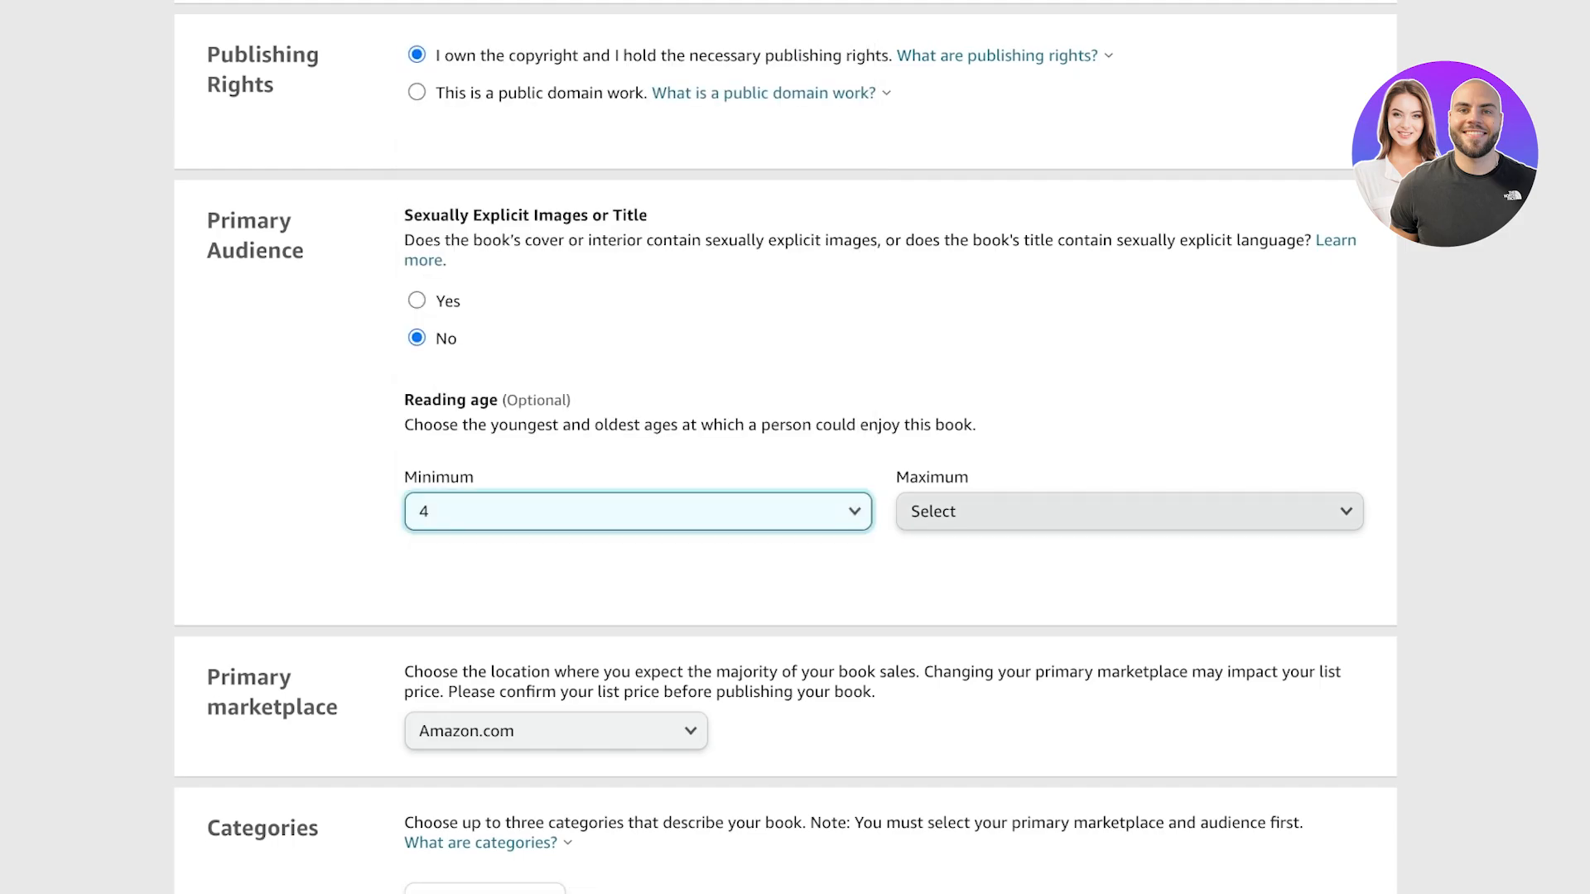
left_click(1128, 511)
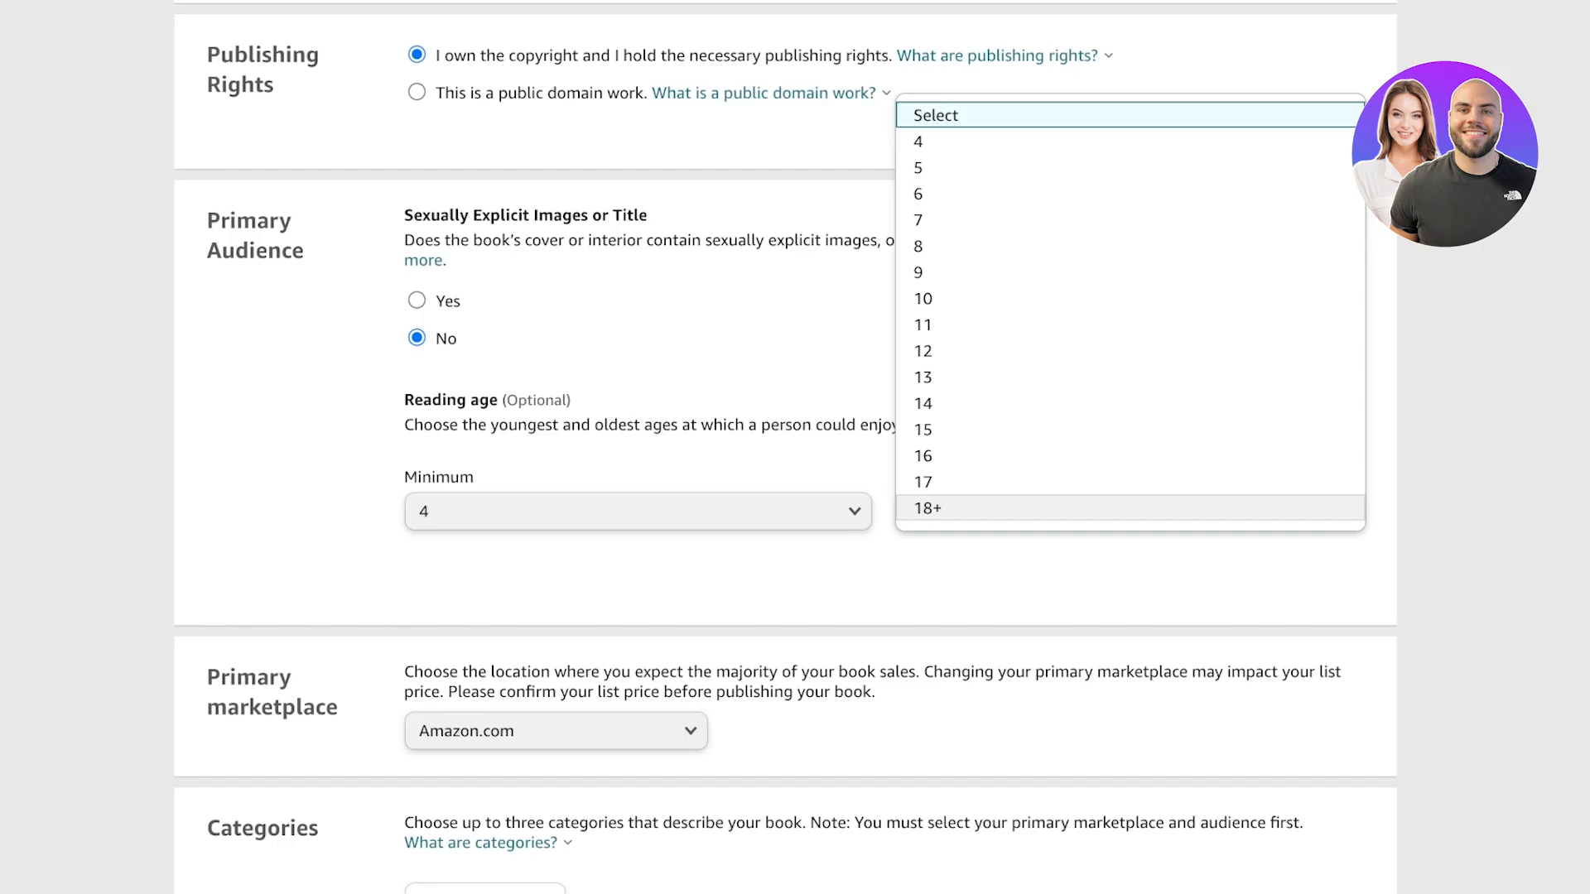
left_click(1128, 509)
scroll(1129, 509, "down", 1)
left_click(1128, 506)
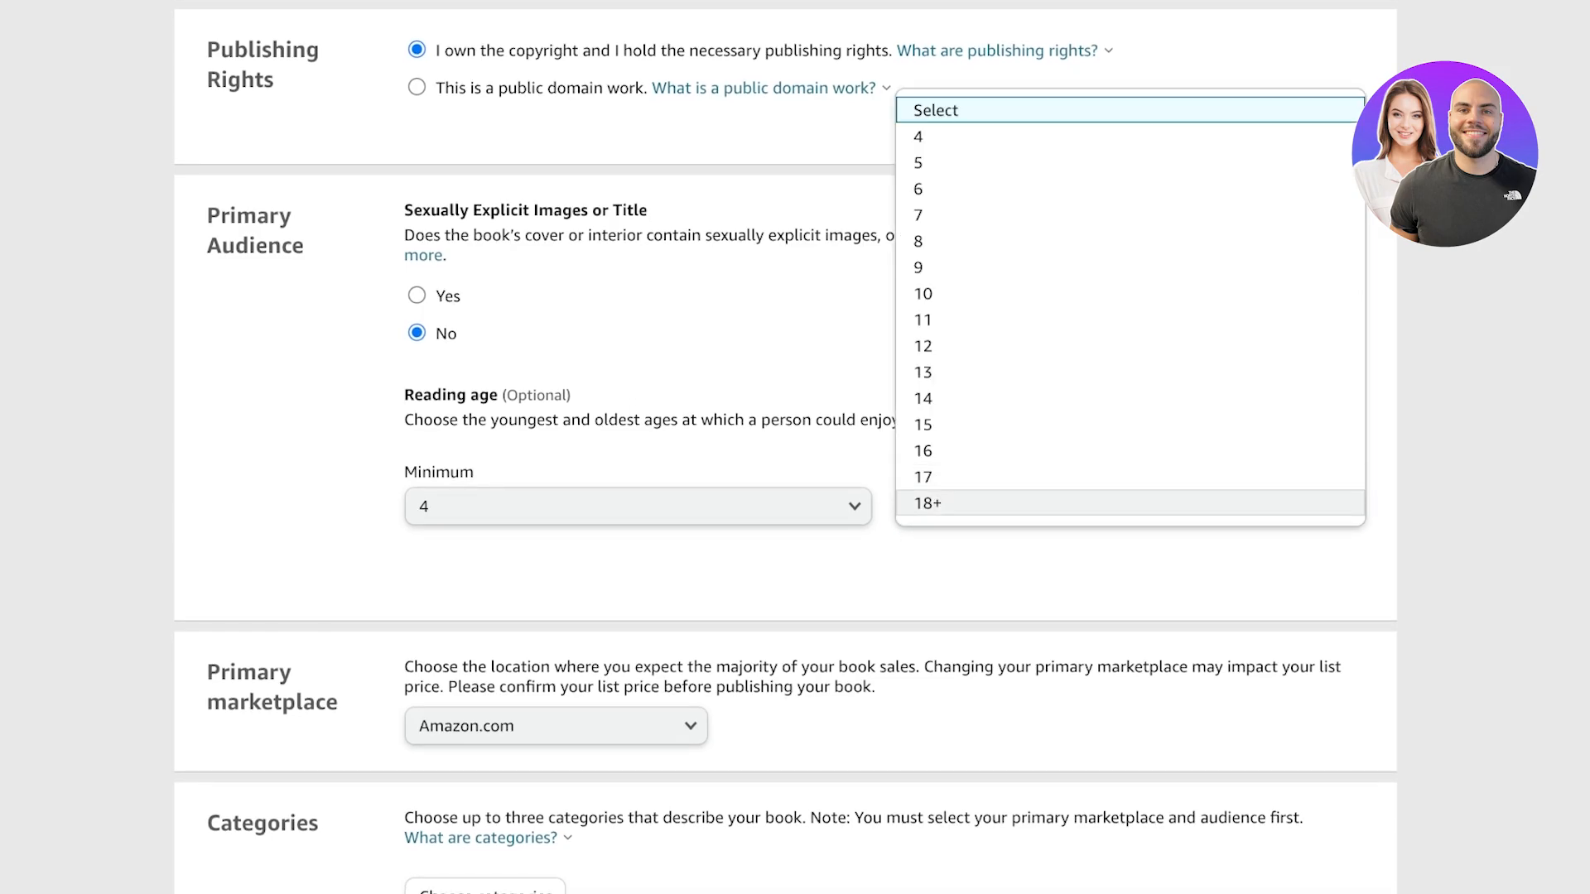
left_click(936, 500)
Open the category selection for the eBook
scroll(785, 447, "down", 4)
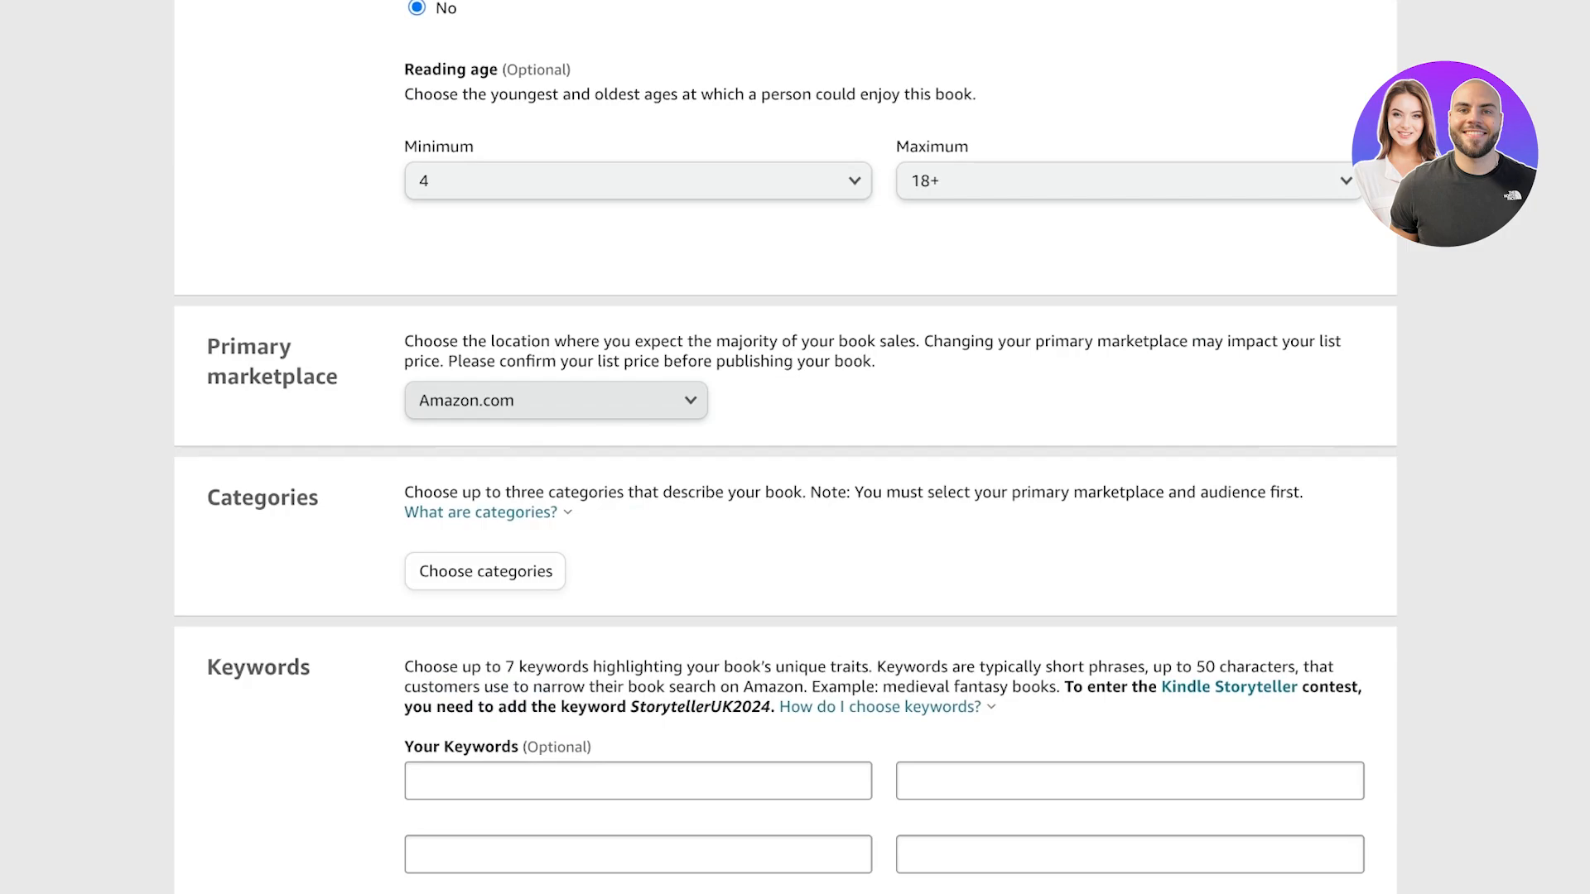
scroll(555, 439, "down", 1)
left_click(485, 526)
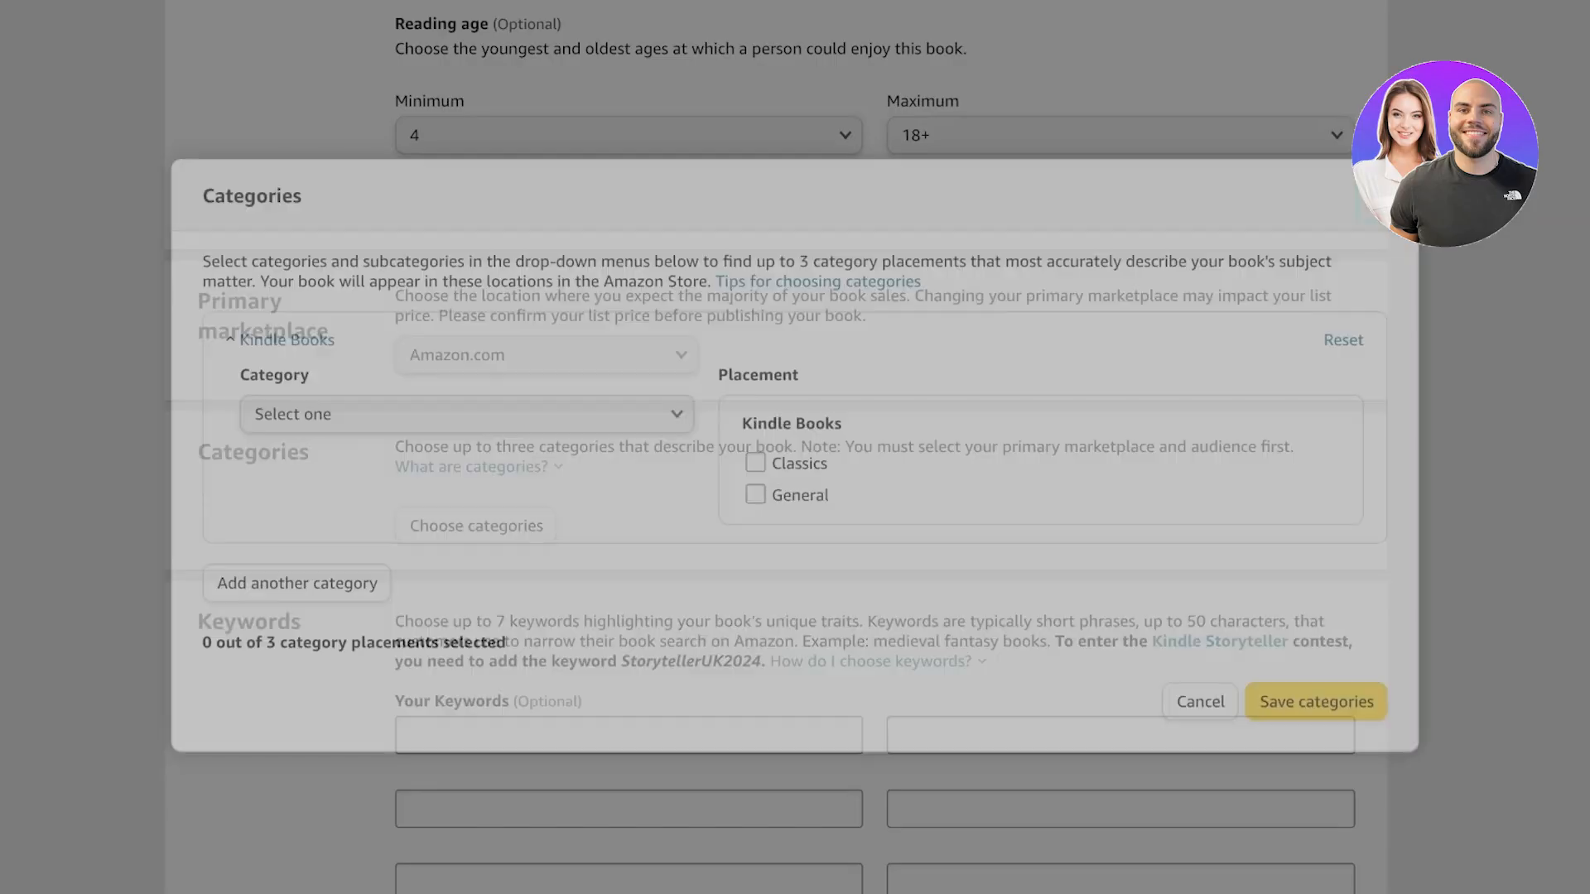
Try the Teen & Young Adult category with the General placement, and clear that placement
left_click(467, 409)
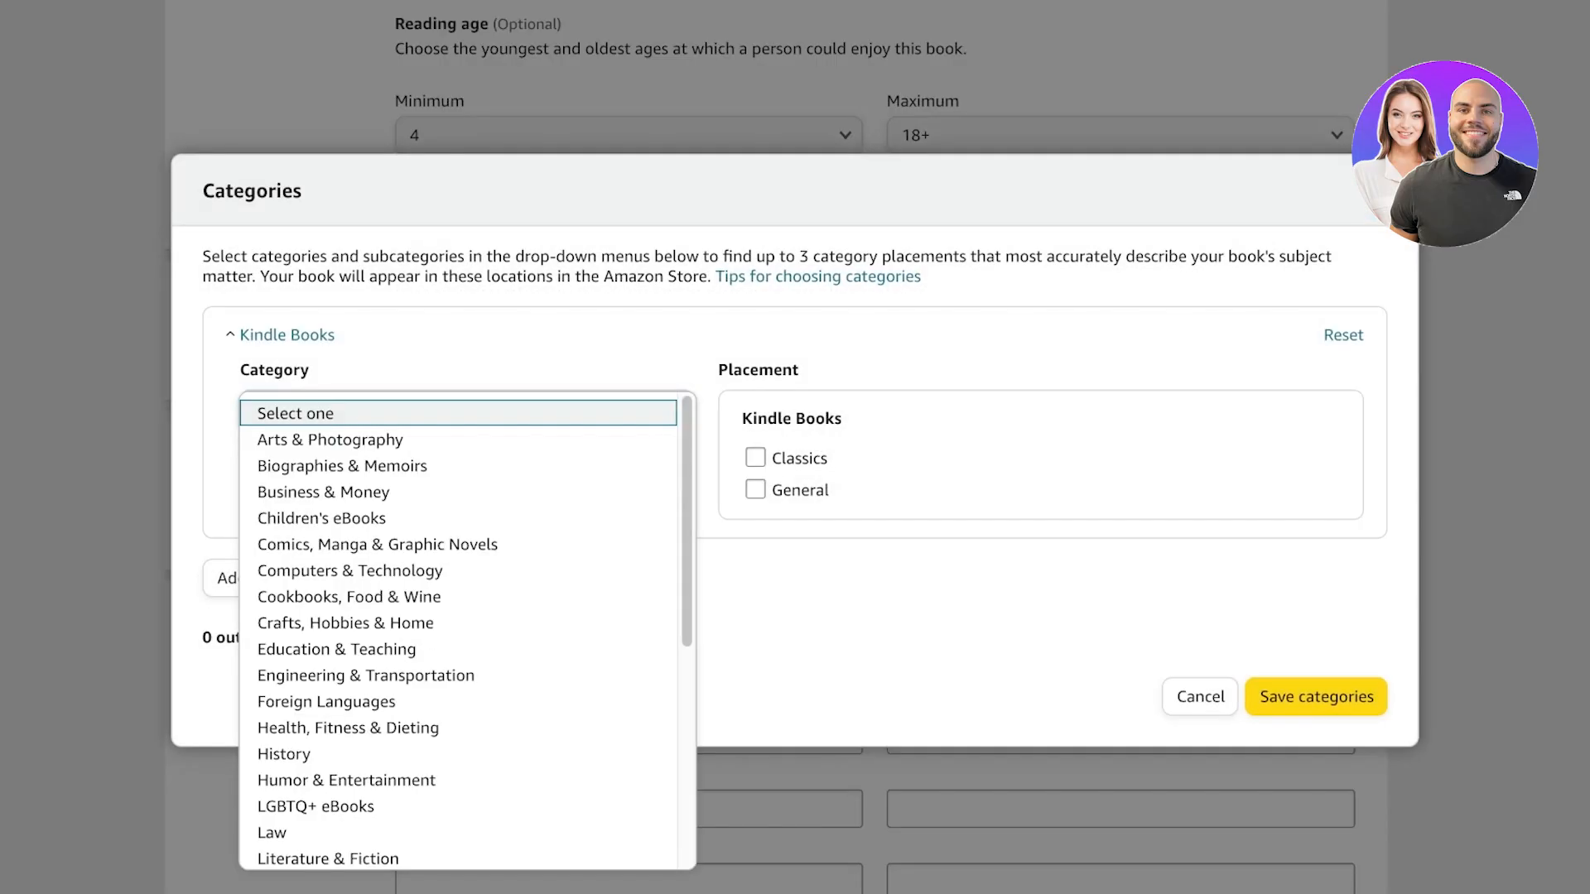
scroll(458, 629, "down", 5)
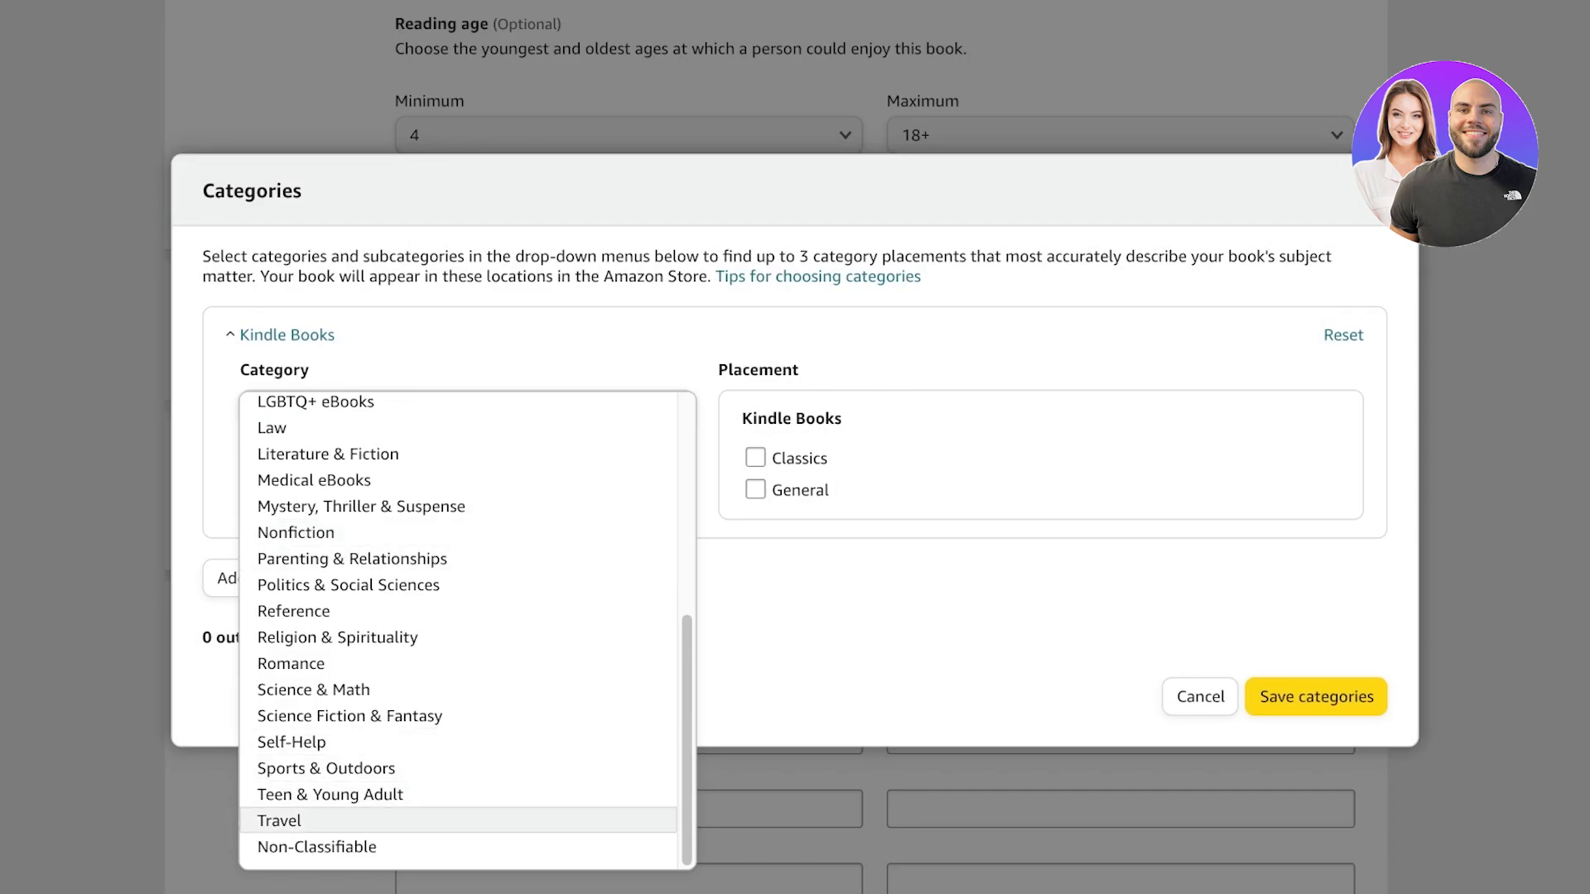
scroll(458, 629, "up", 6)
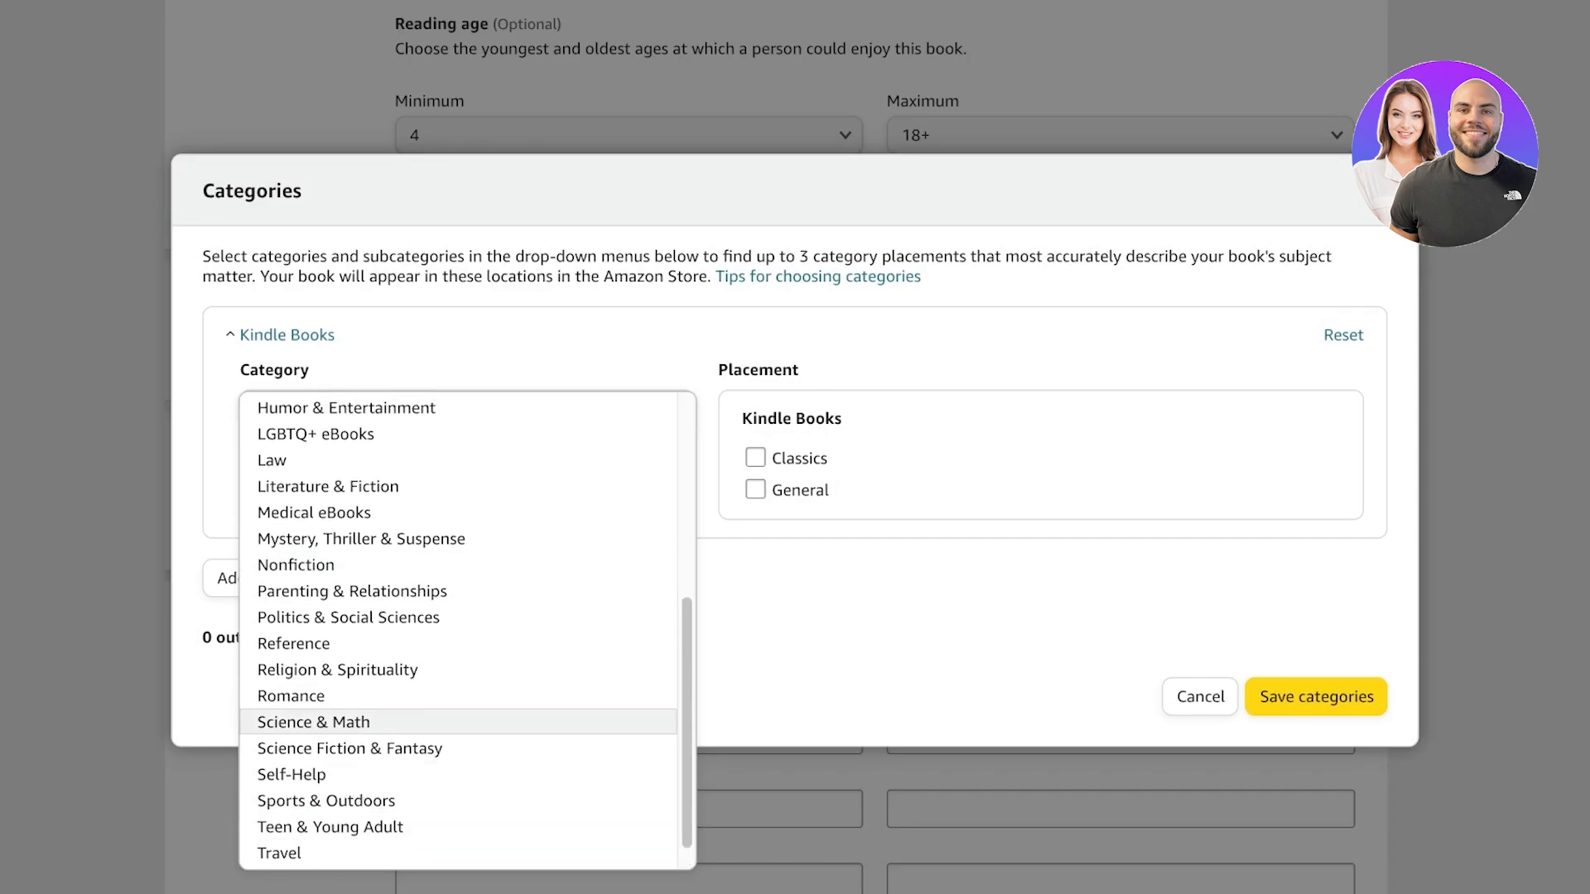
scroll(458, 637, "down", 6)
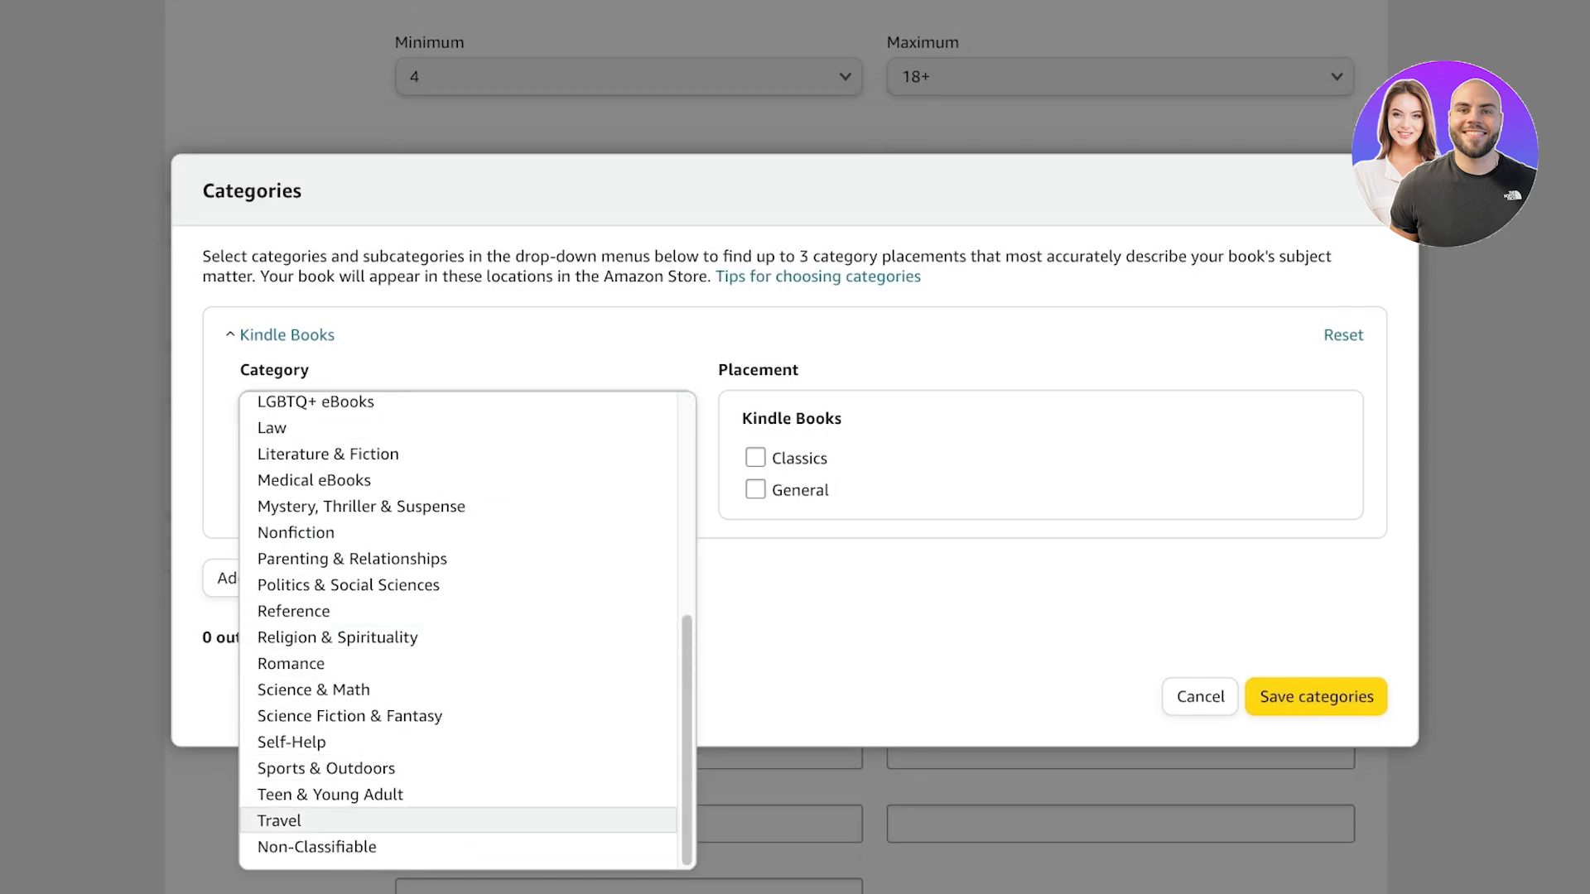
left_click(330, 794)
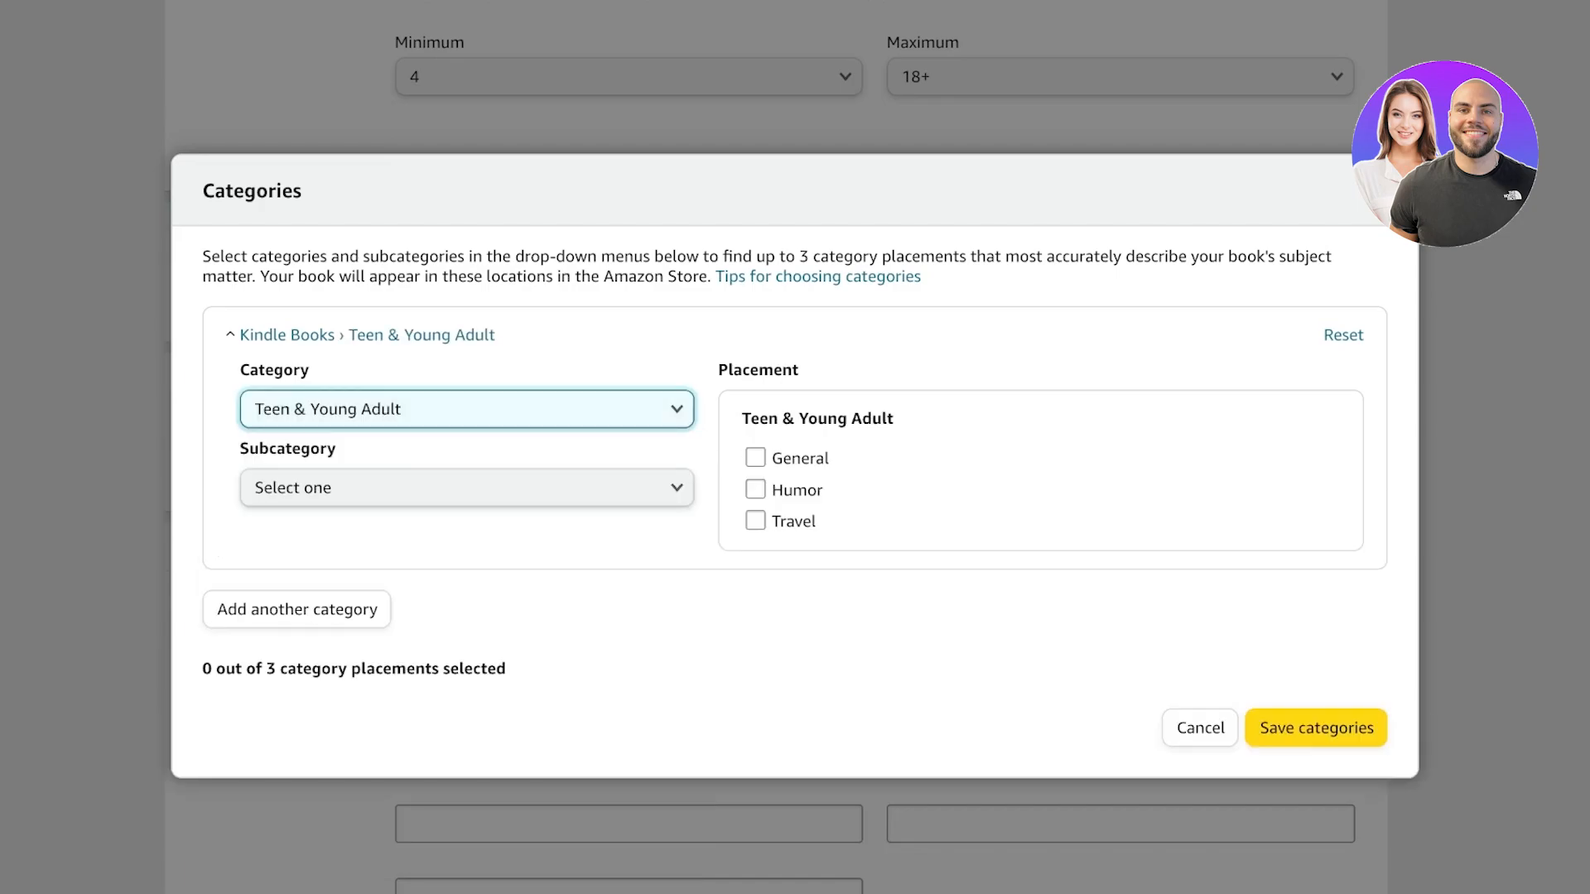
left_click(755, 457)
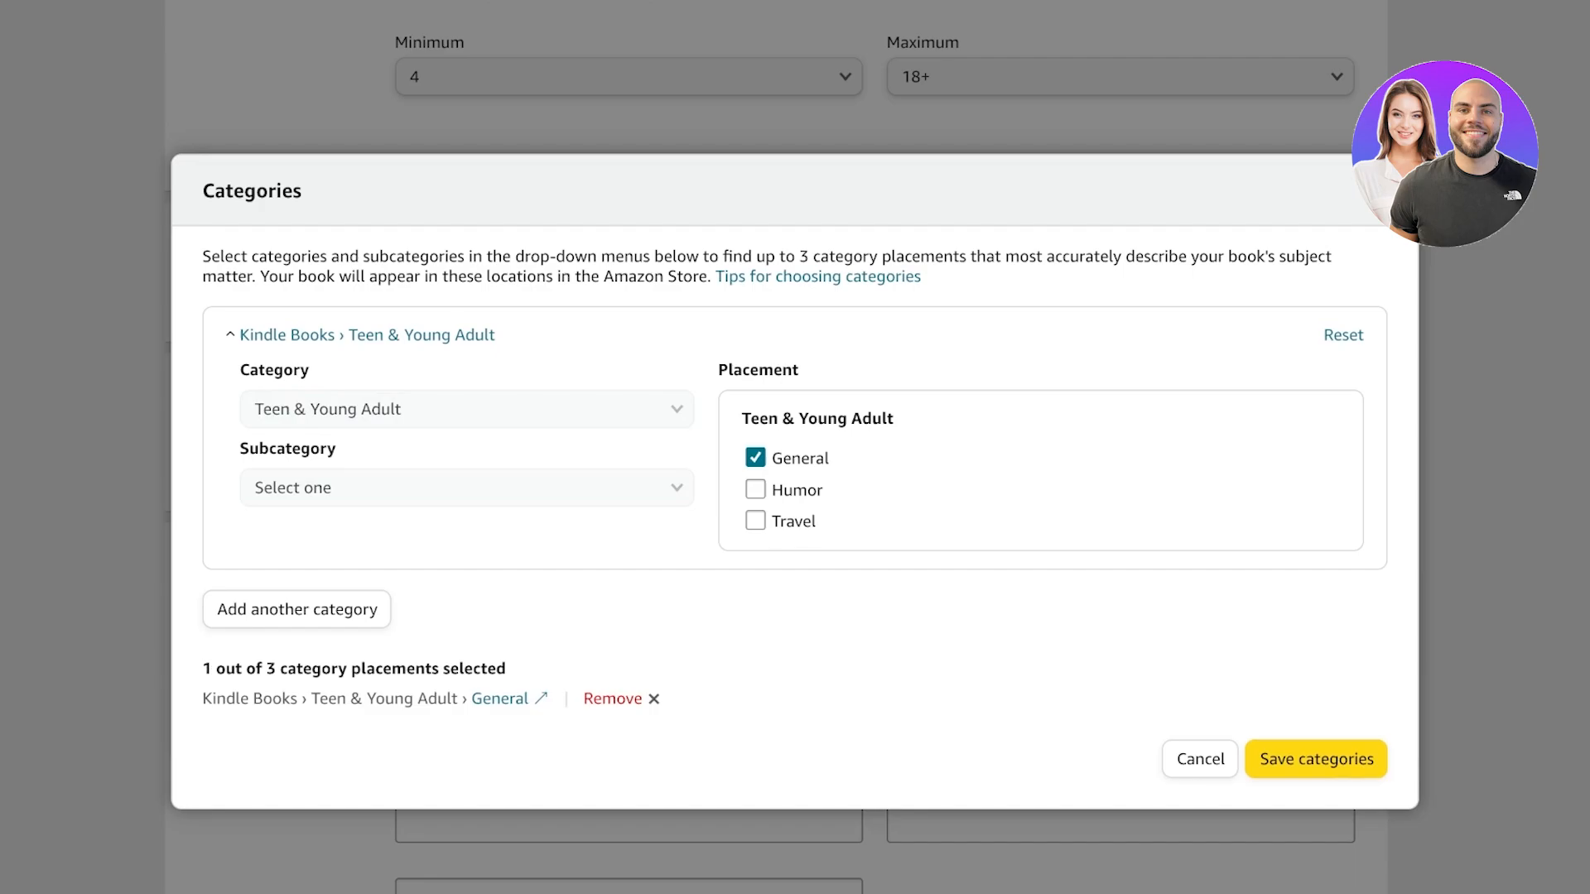
left_click(755, 457)
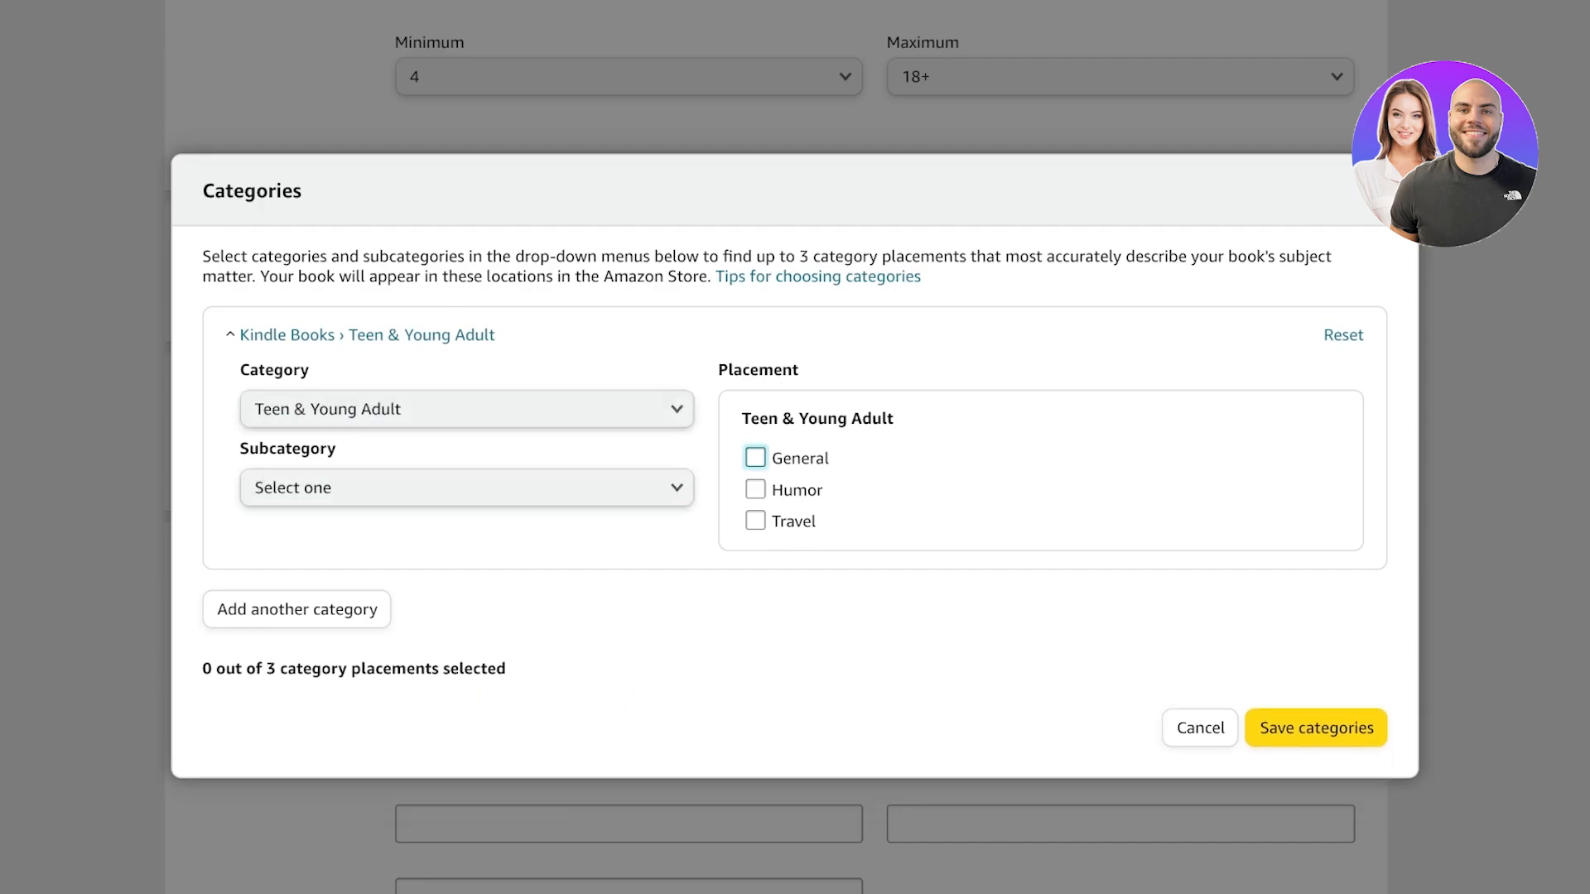
Set the category to Children's eBooks with the subcategory Science Fiction, Fantasy & Scary Stories
left_click(467, 409)
scroll(372, 506, "up", 5)
scroll(373, 580, "down", 6)
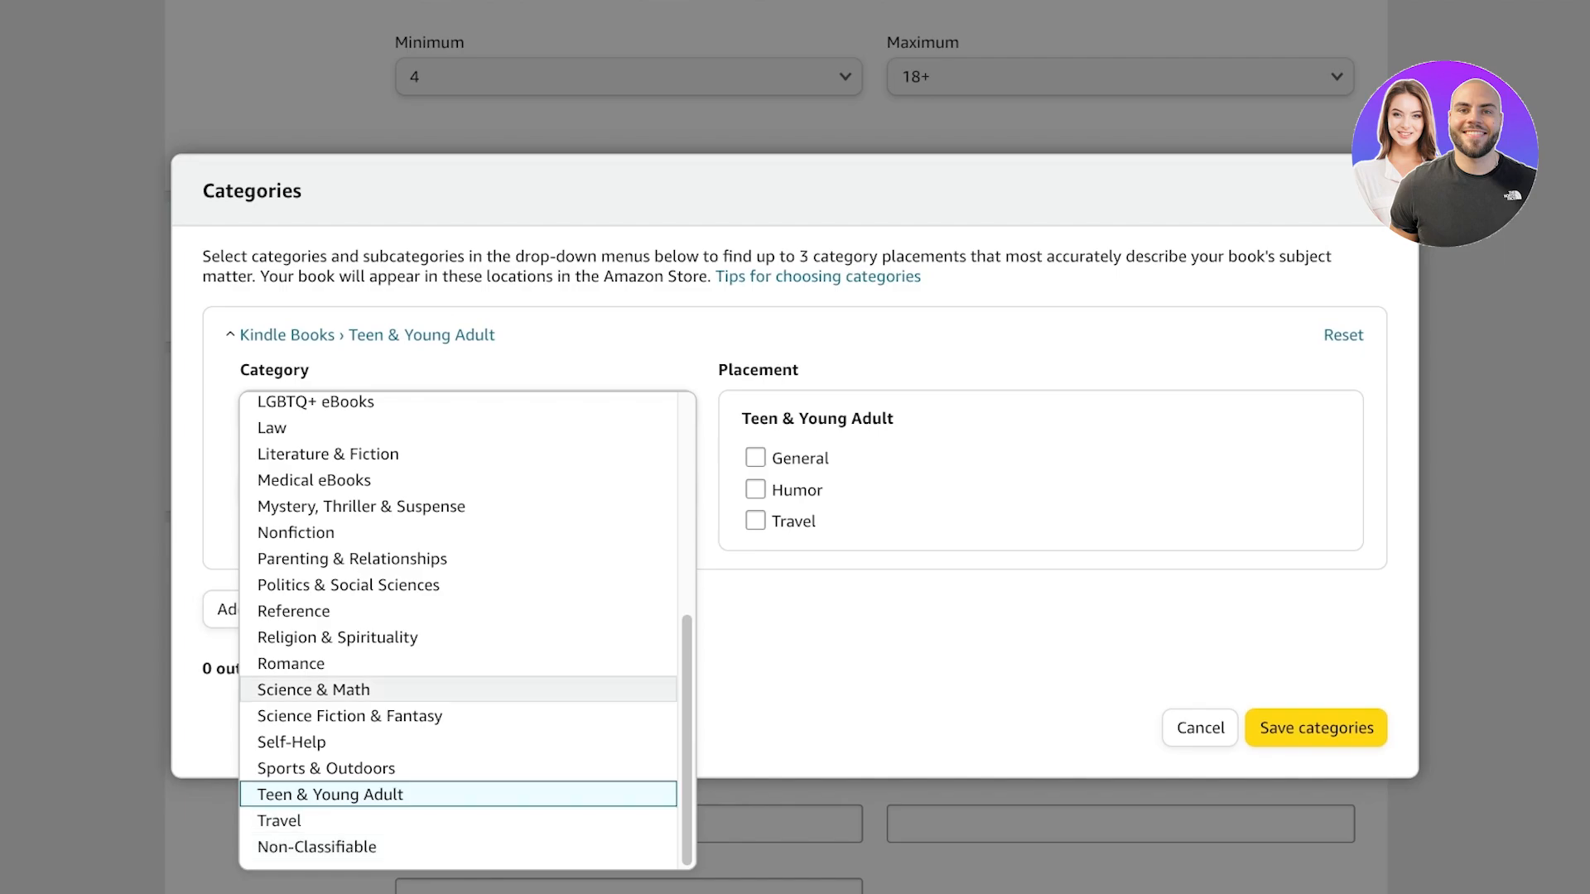
scroll(456, 662, "up", 4)
scroll(456, 581, "up", 1)
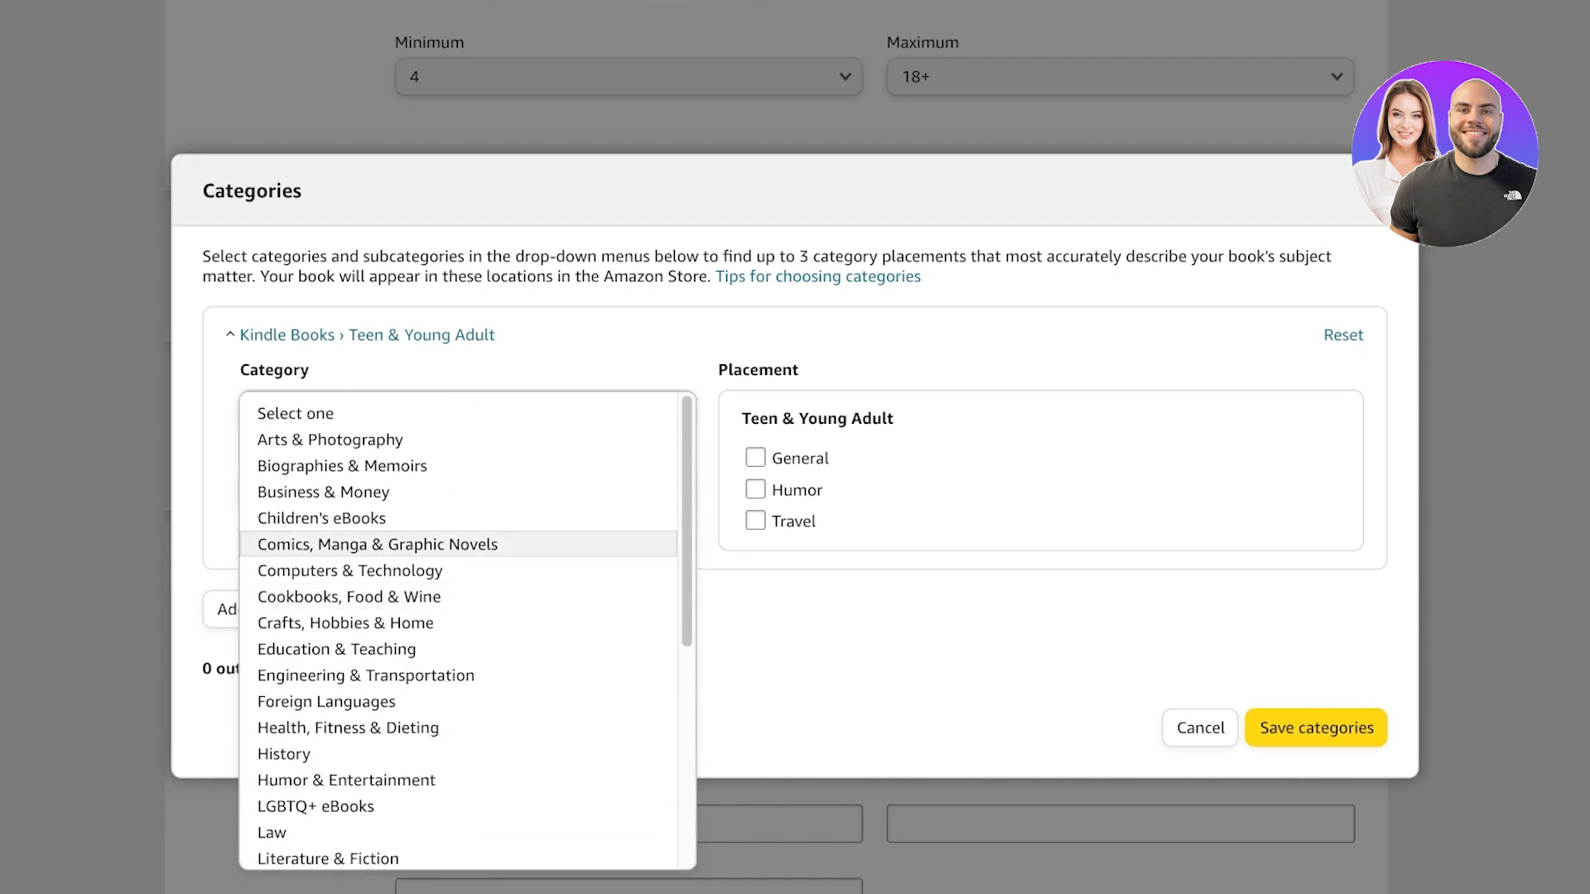
left_click(331, 518)
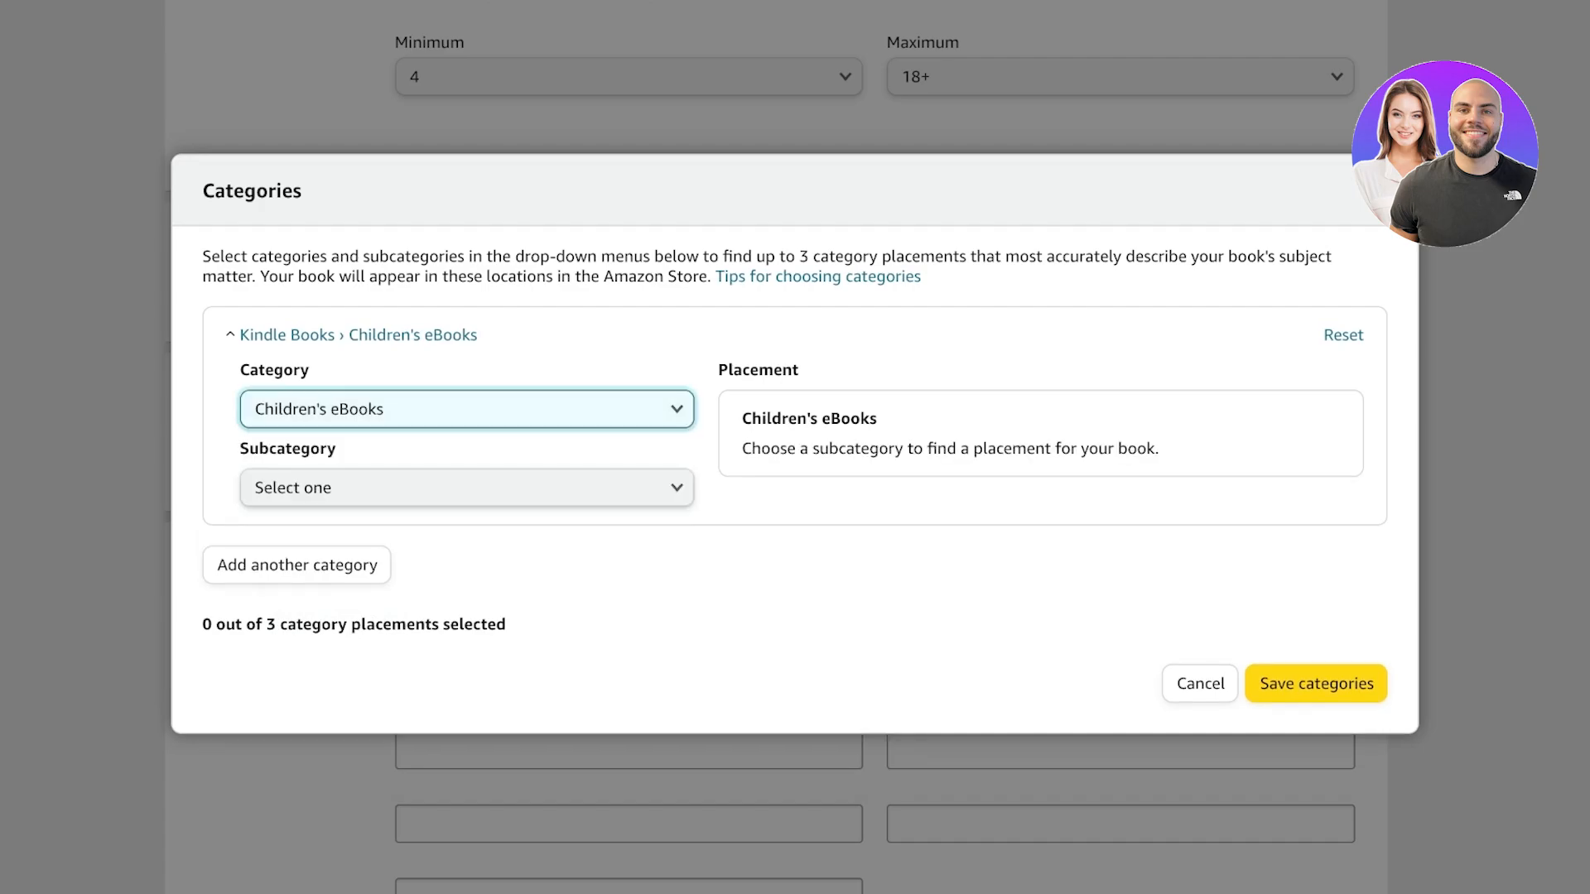
left_click(463, 484)
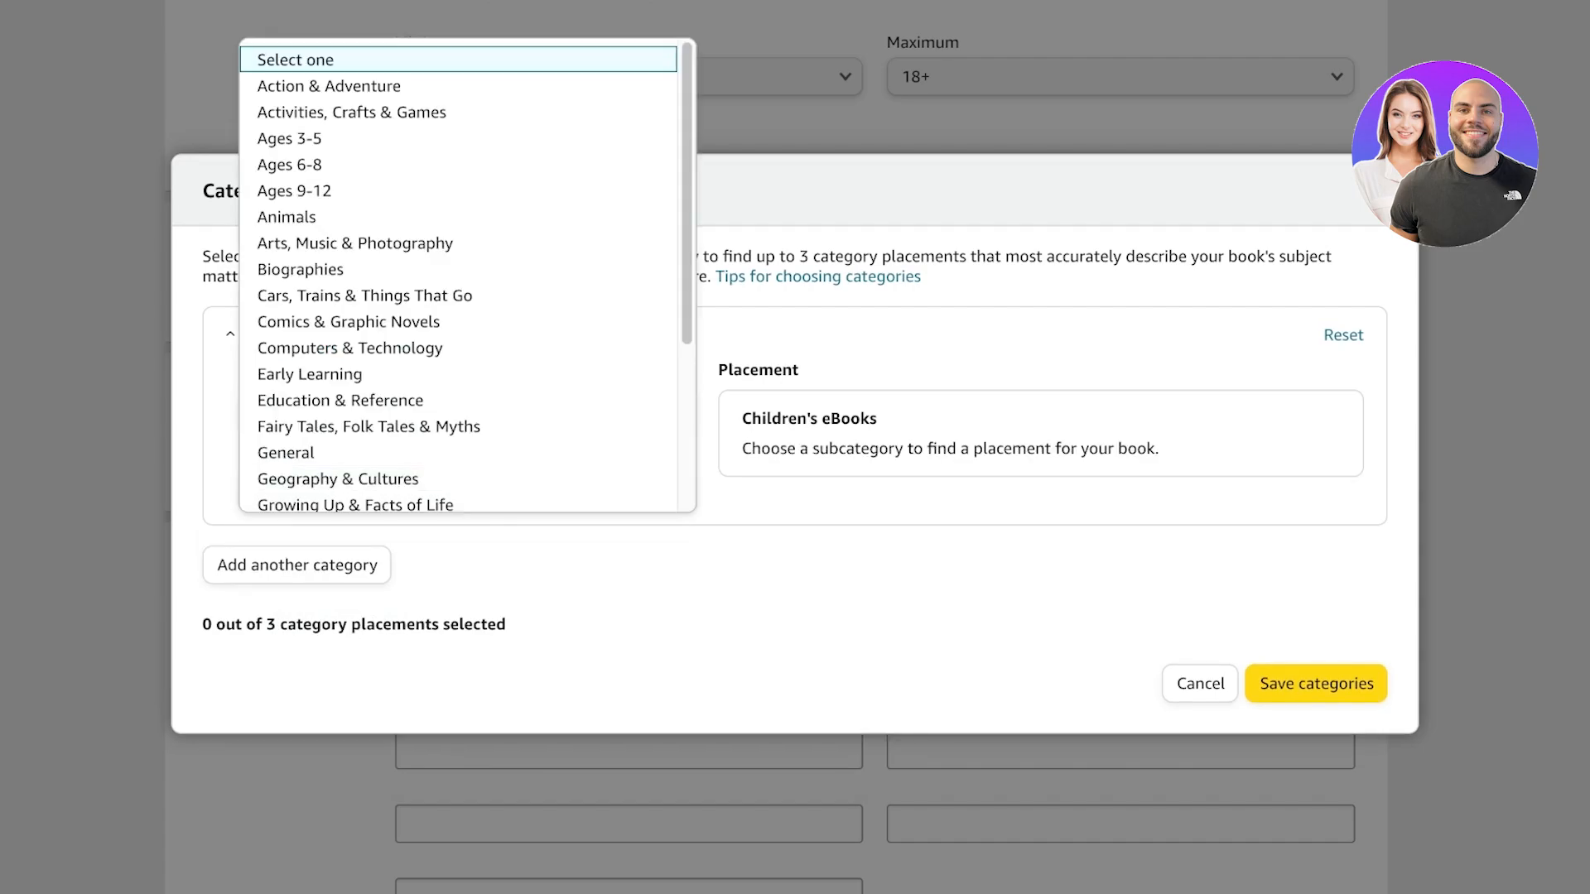
scroll(373, 248, "down", 3)
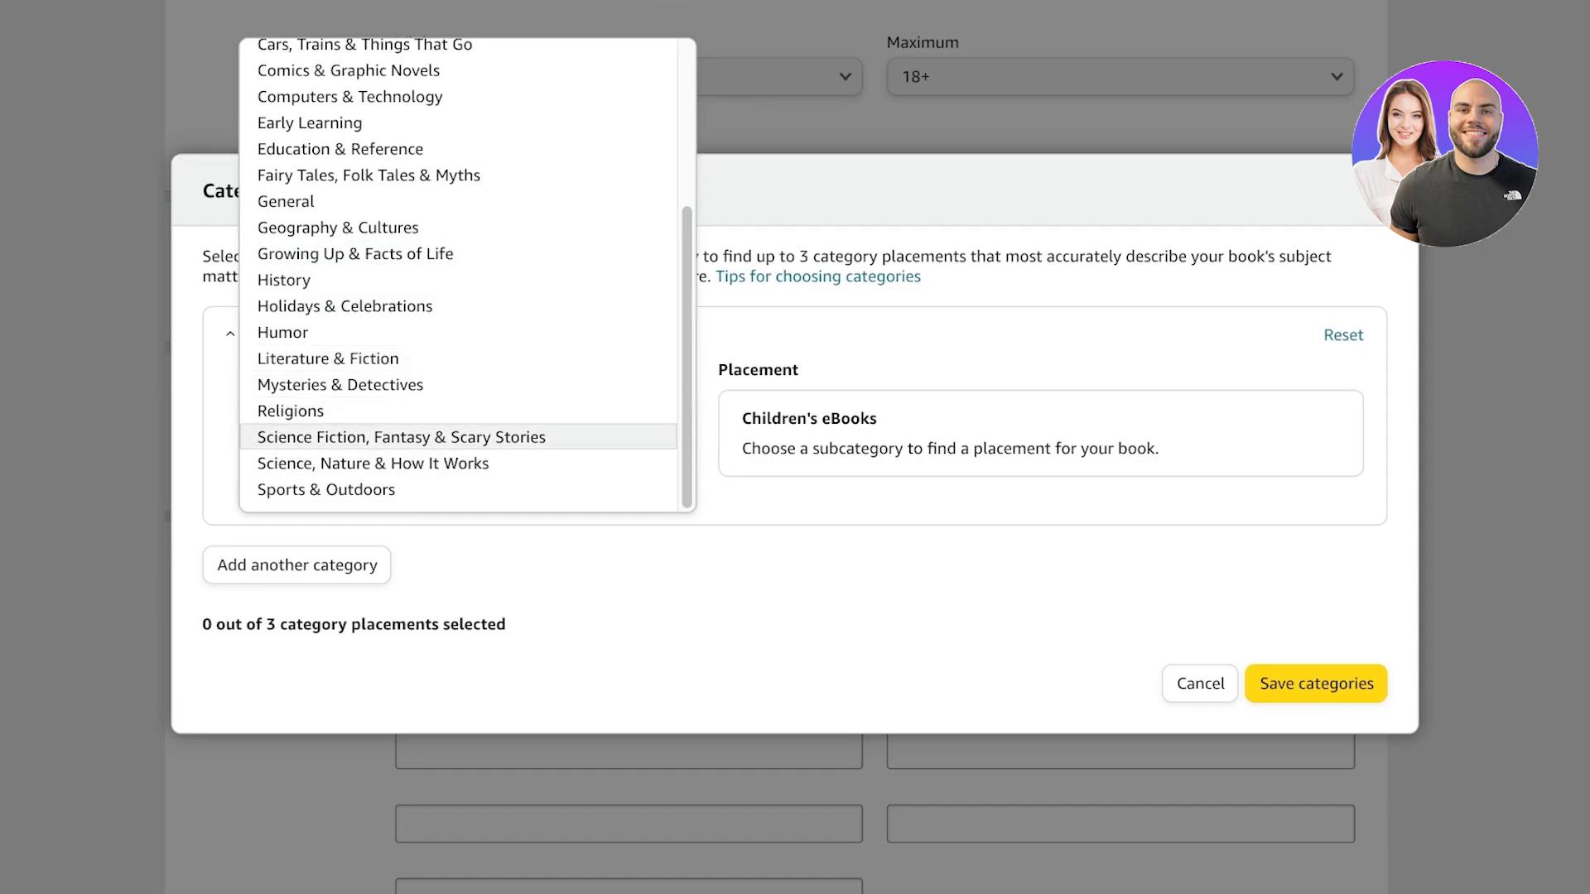
left_click(401, 438)
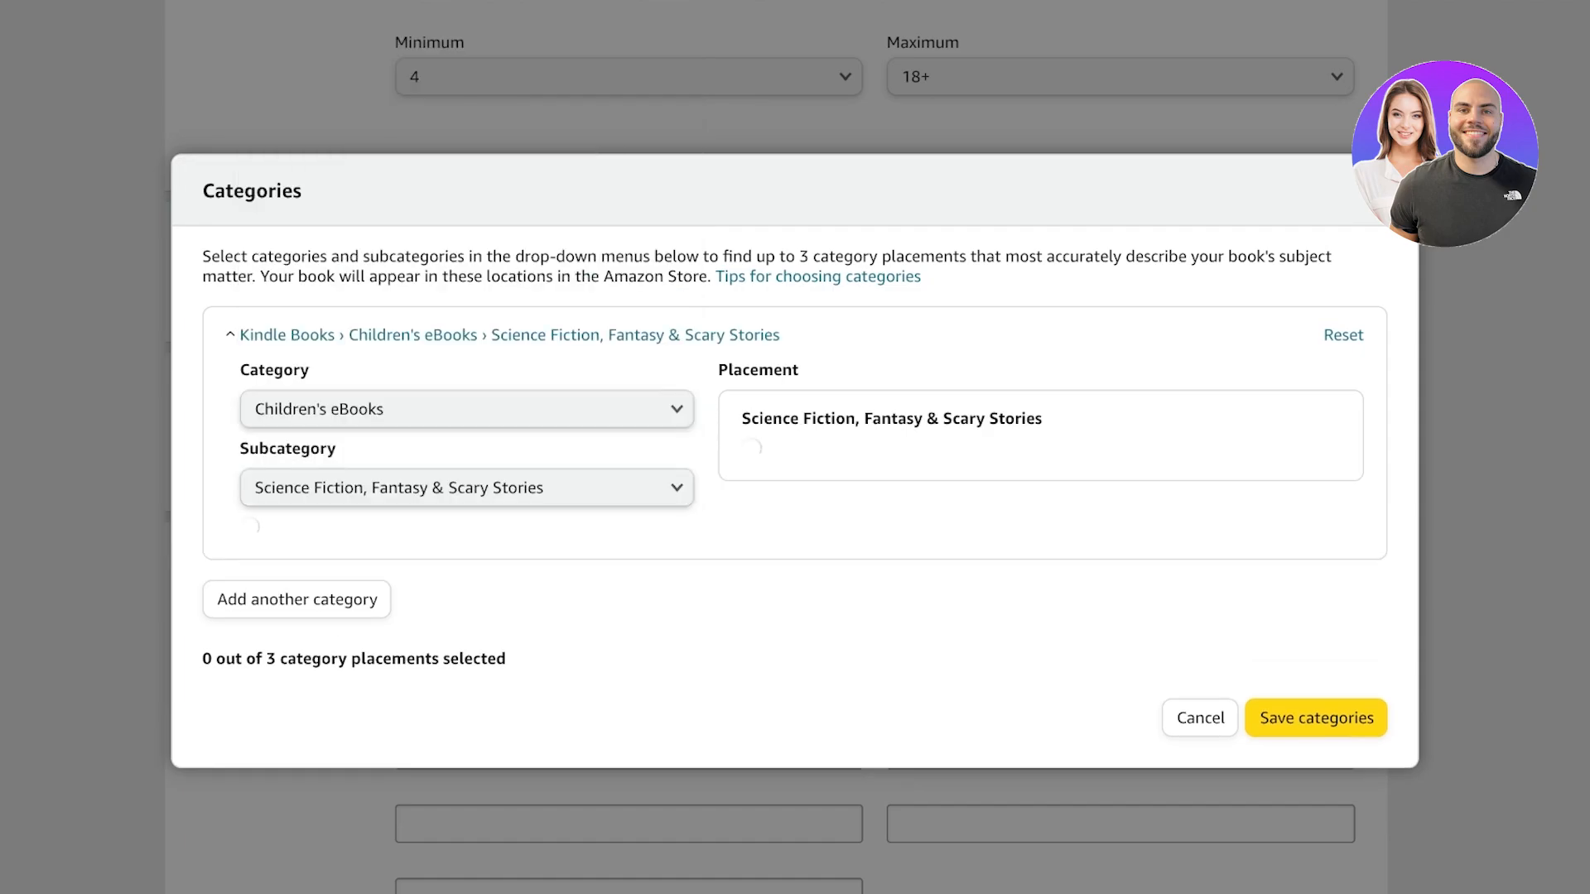
Choose the Fantasy & Magic subcategory with the Coming of Age placement, and save the categories
left_click(402, 566)
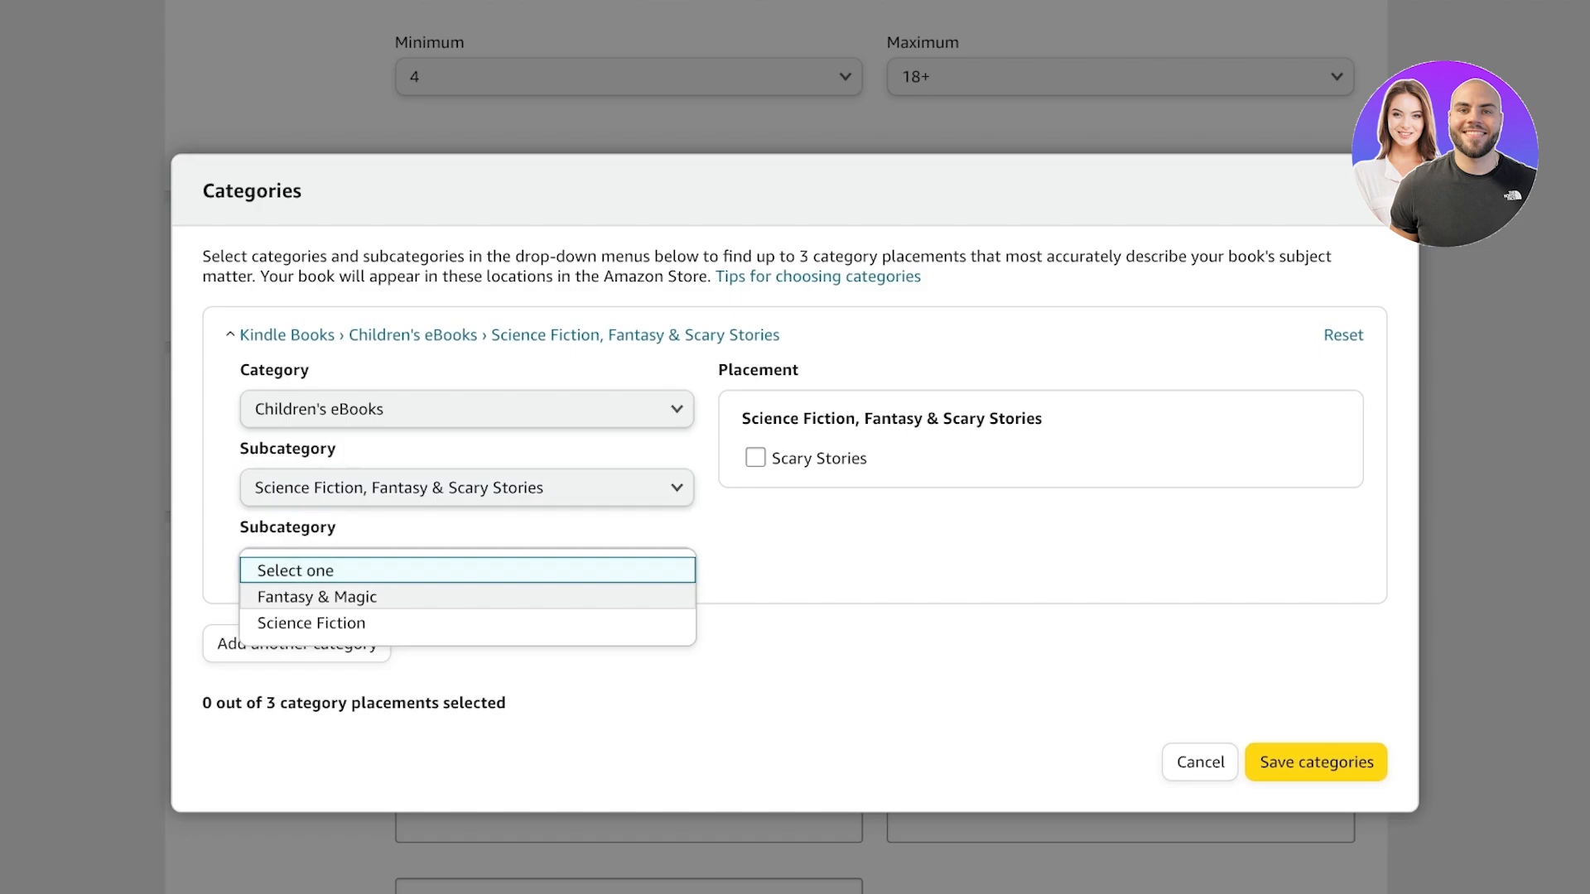
left_click(364, 596)
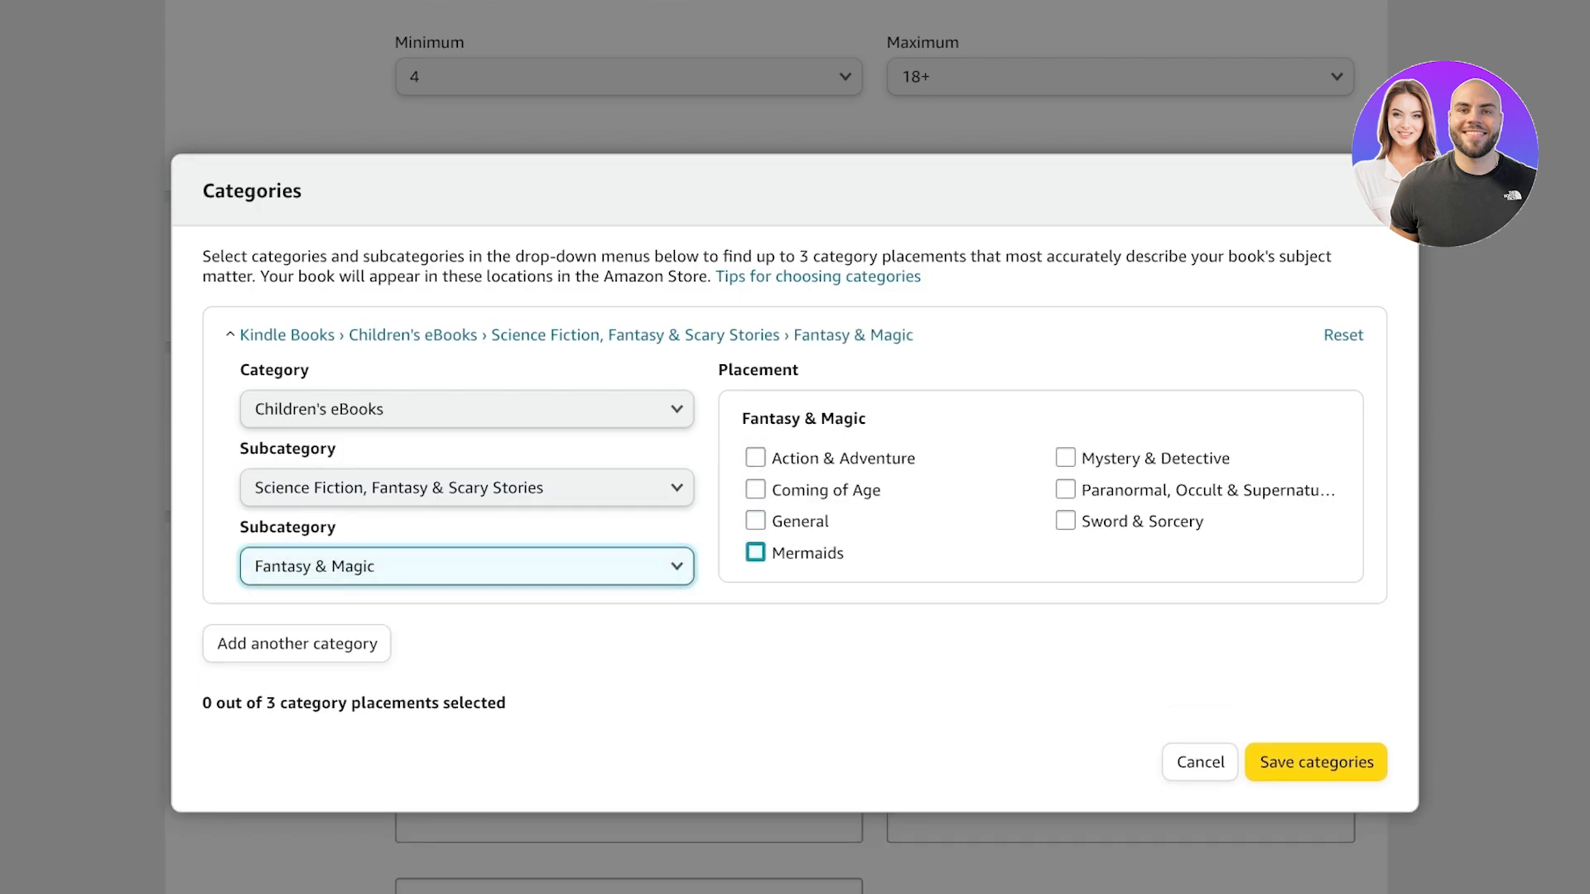
left_click(755, 489)
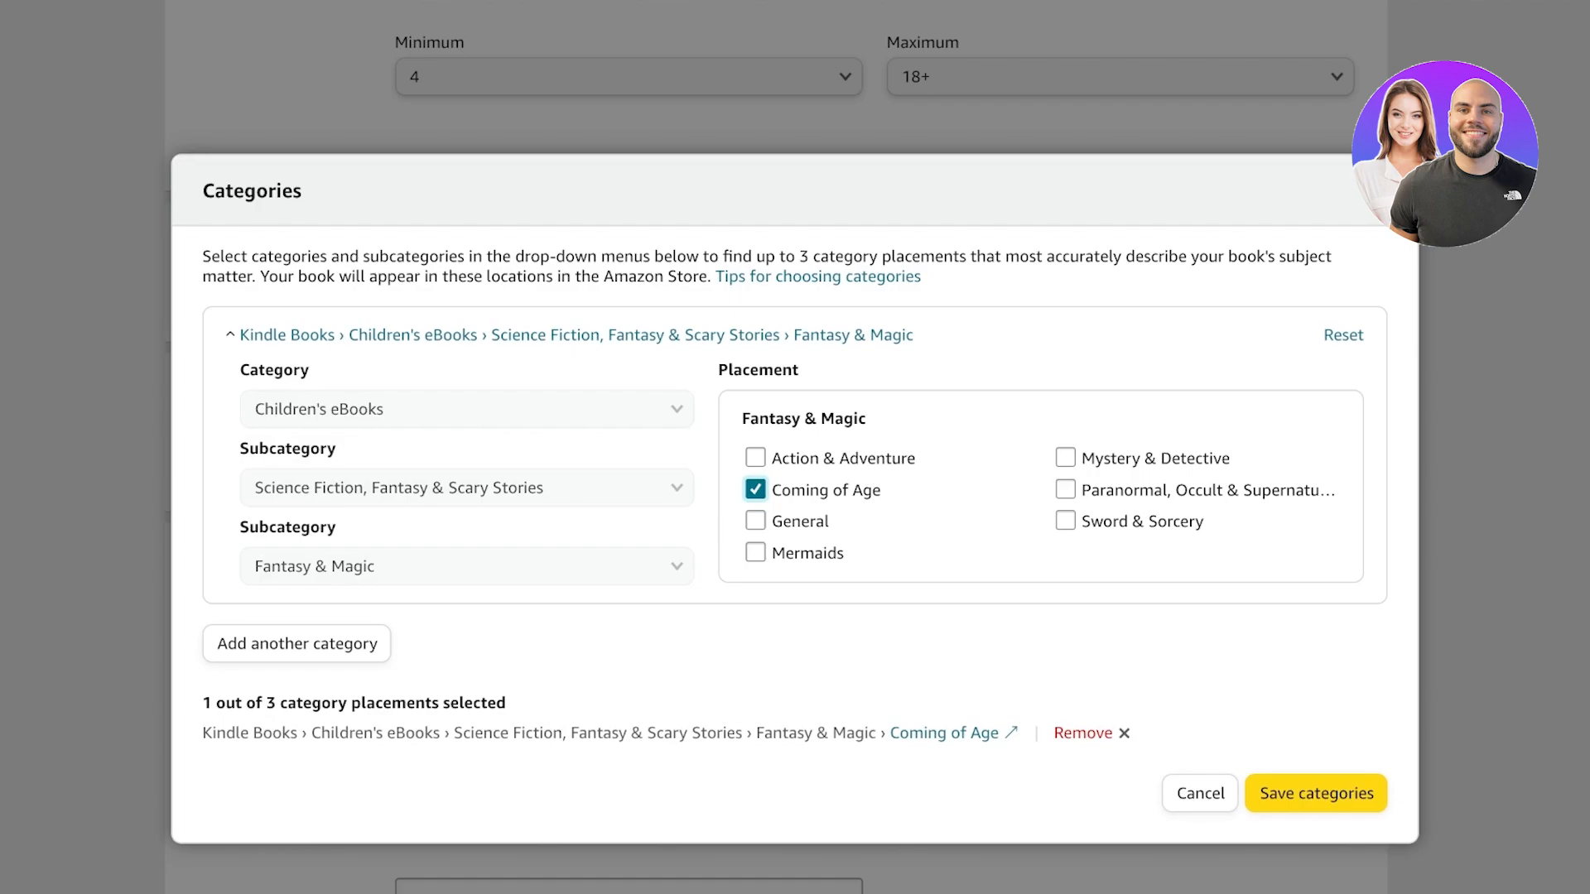
left_click(1315, 793)
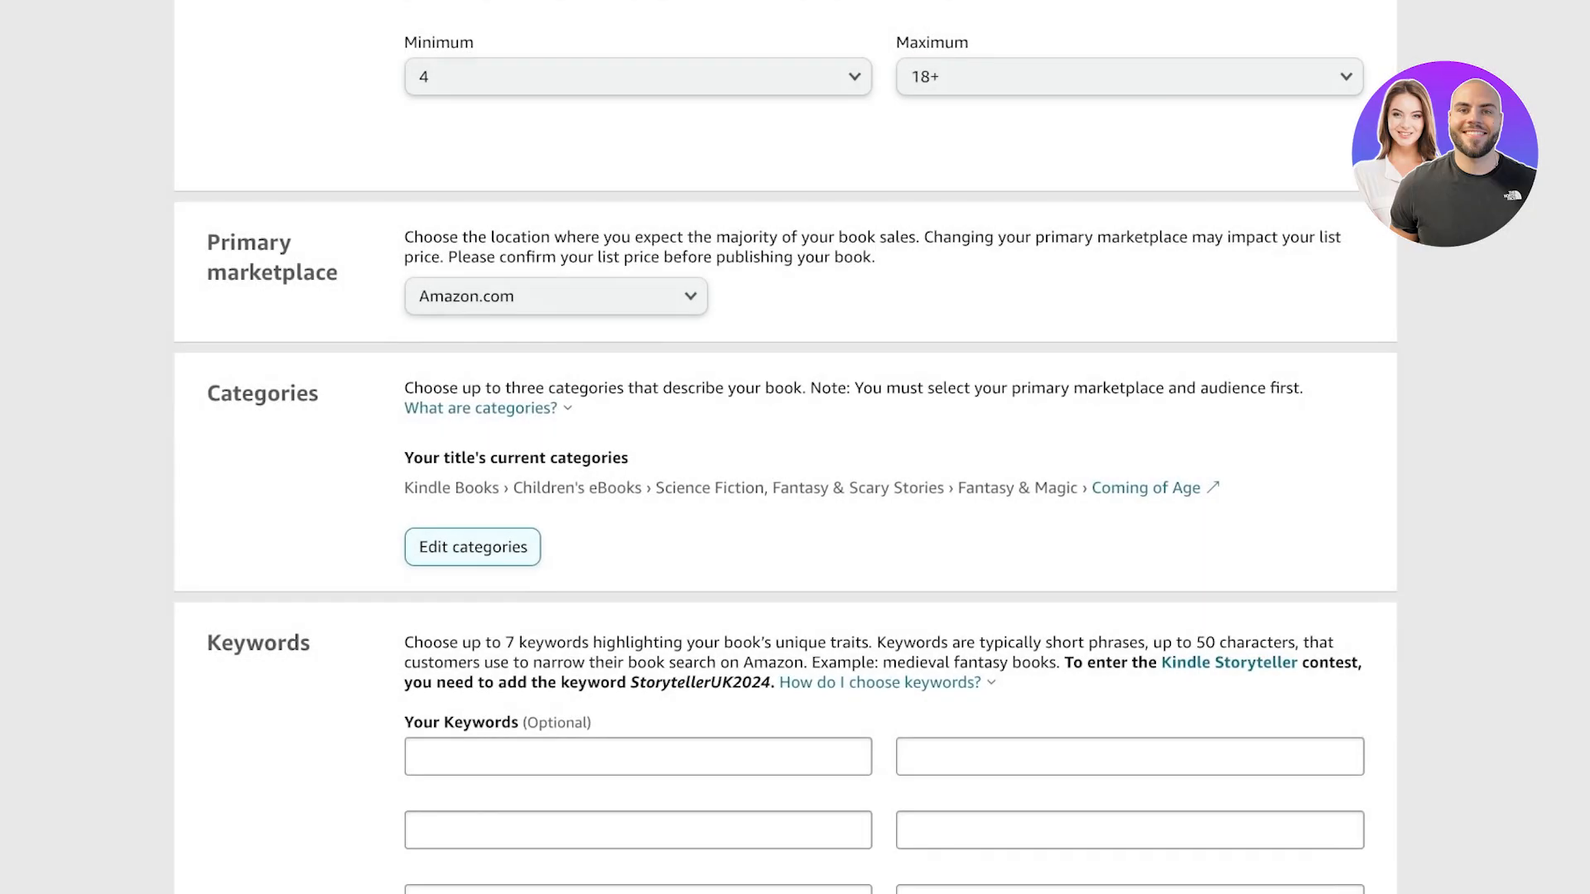
Keep the book set for release now instead of pre-order, and save and continue to the eBook content page
scroll(794, 447, "up", 1)
scroll(795, 447, "down", 6)
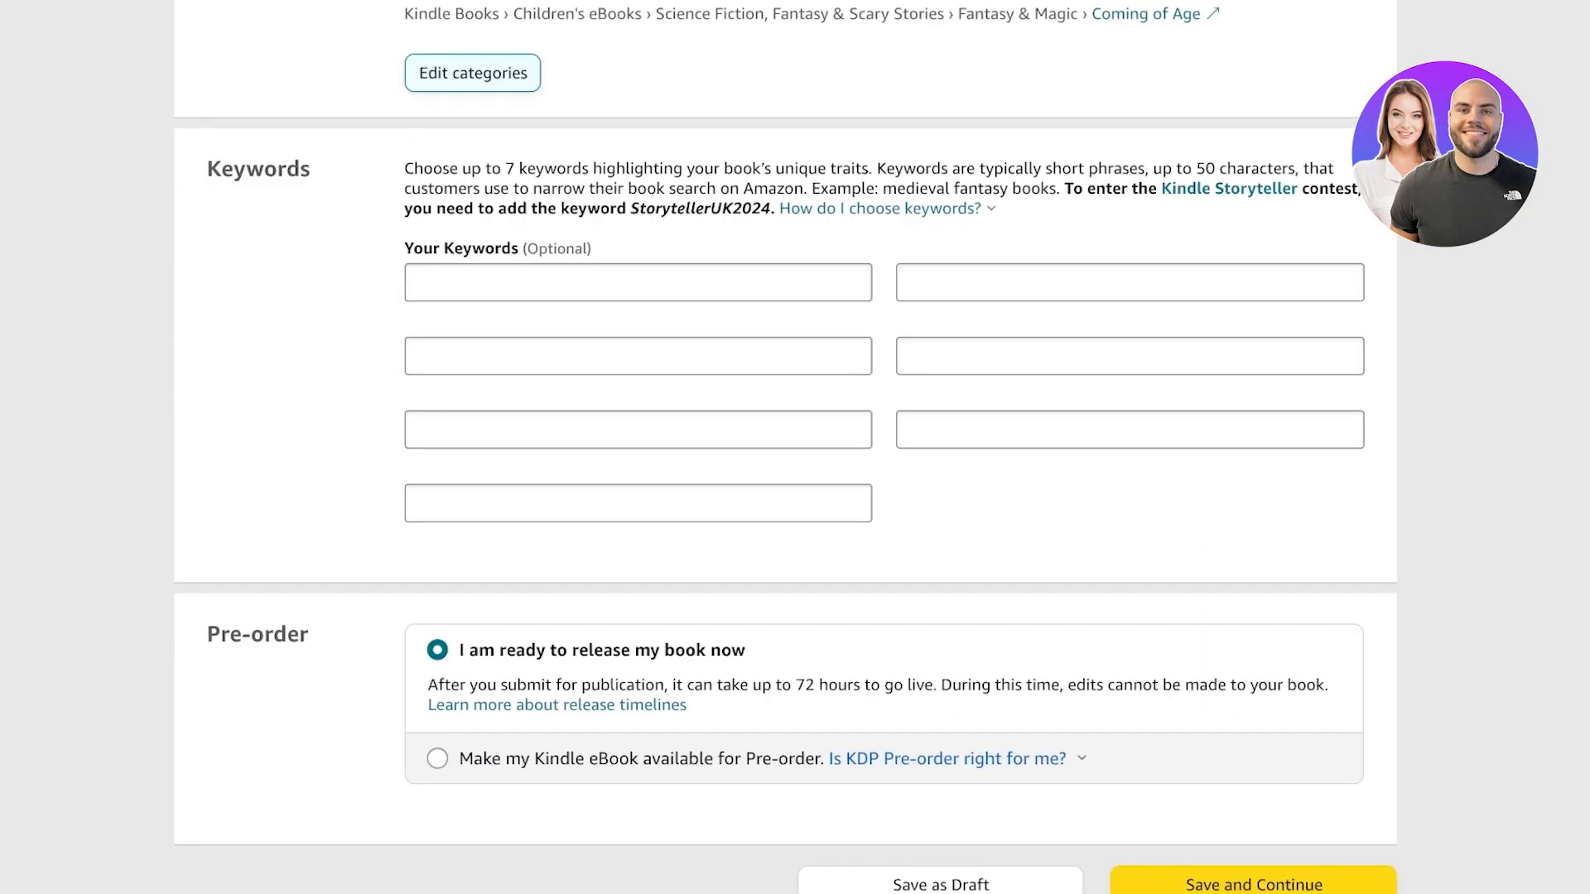
scroll(795, 447, "down", 1)
scroll(795, 447, "up", 1)
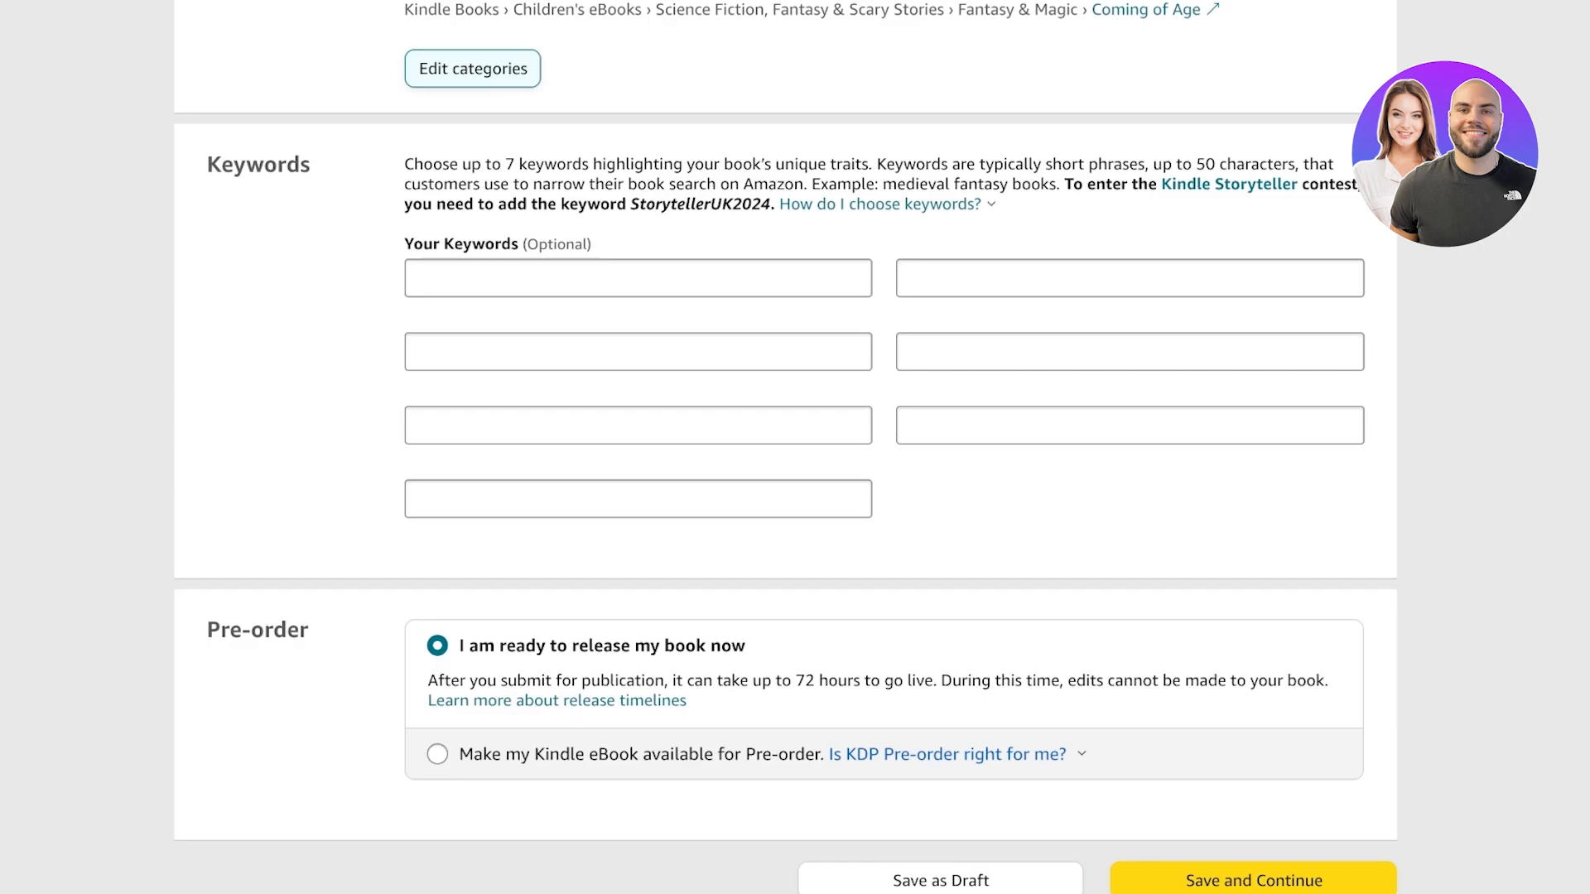
scroll(785, 447, "down", 3)
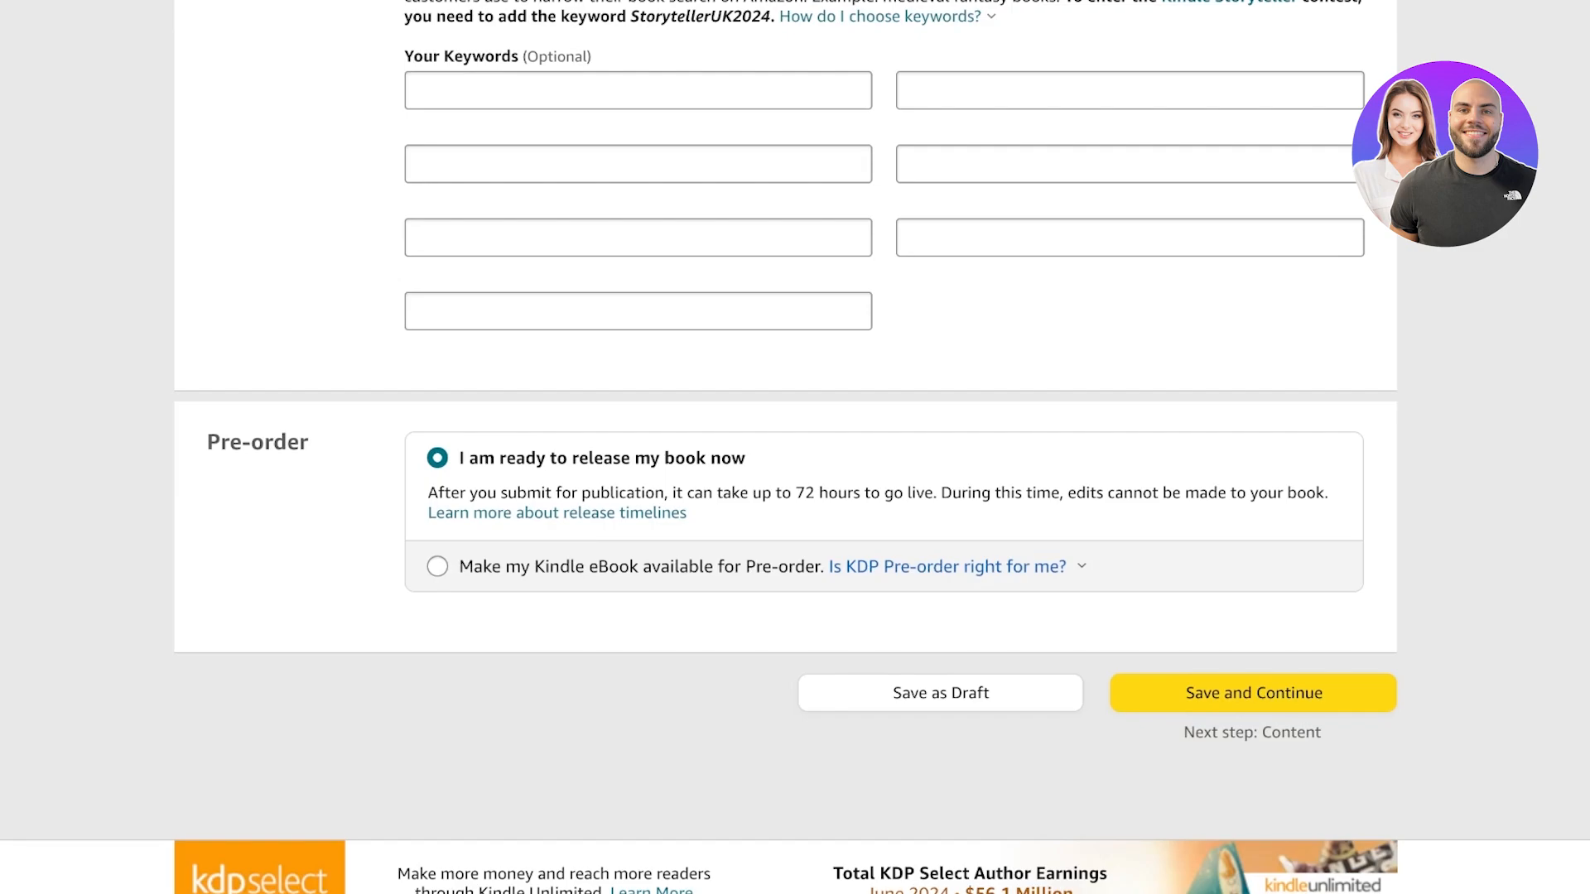
left_click(437, 566)
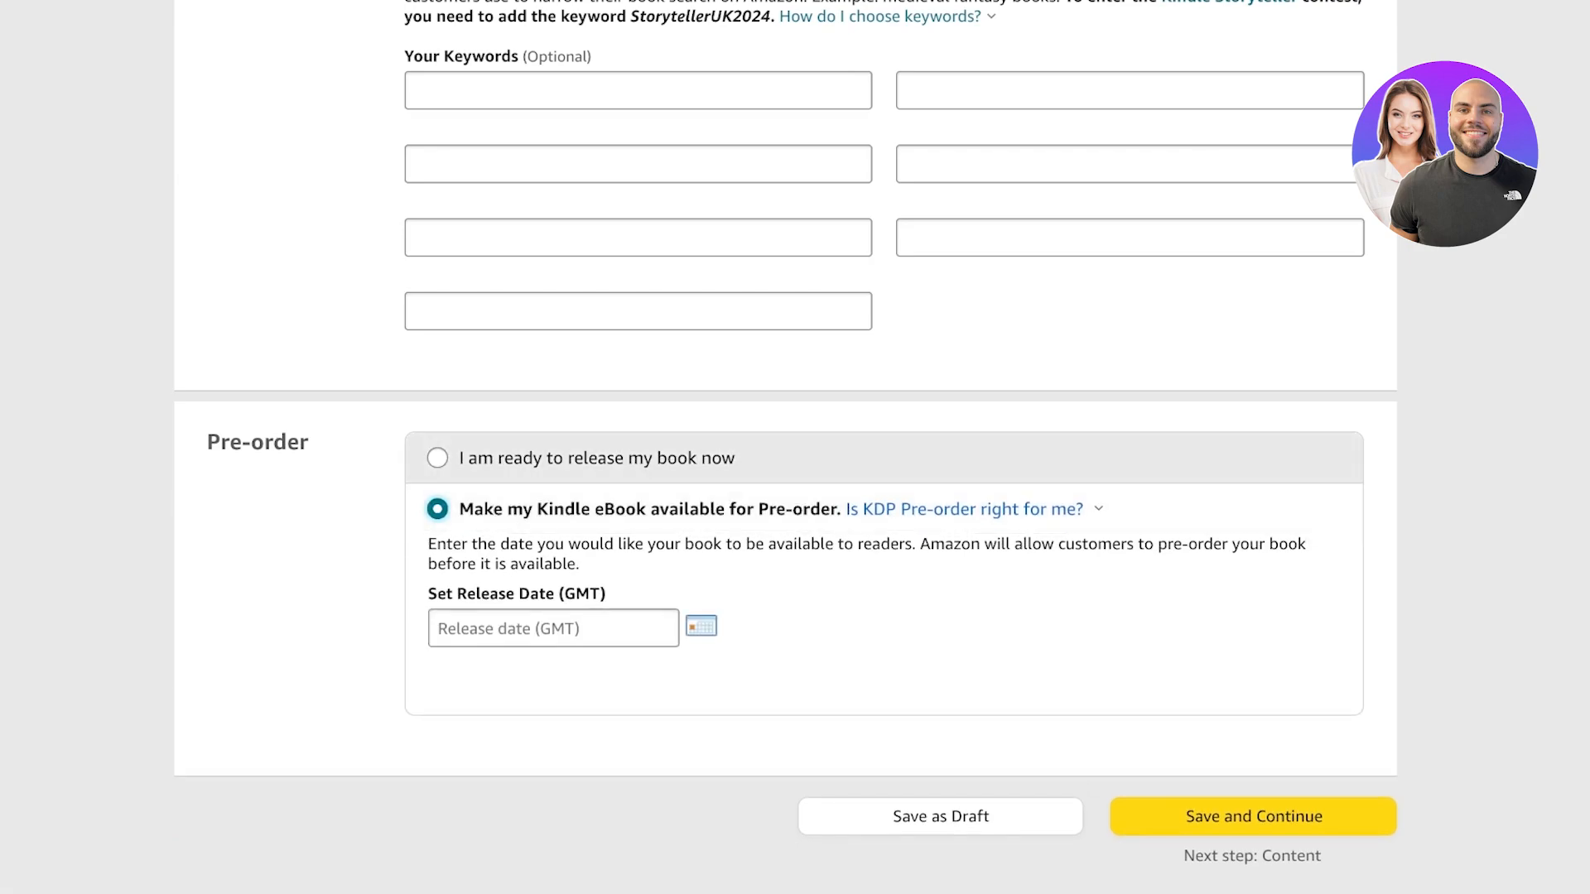
left_click(437, 458)
left_click(437, 566)
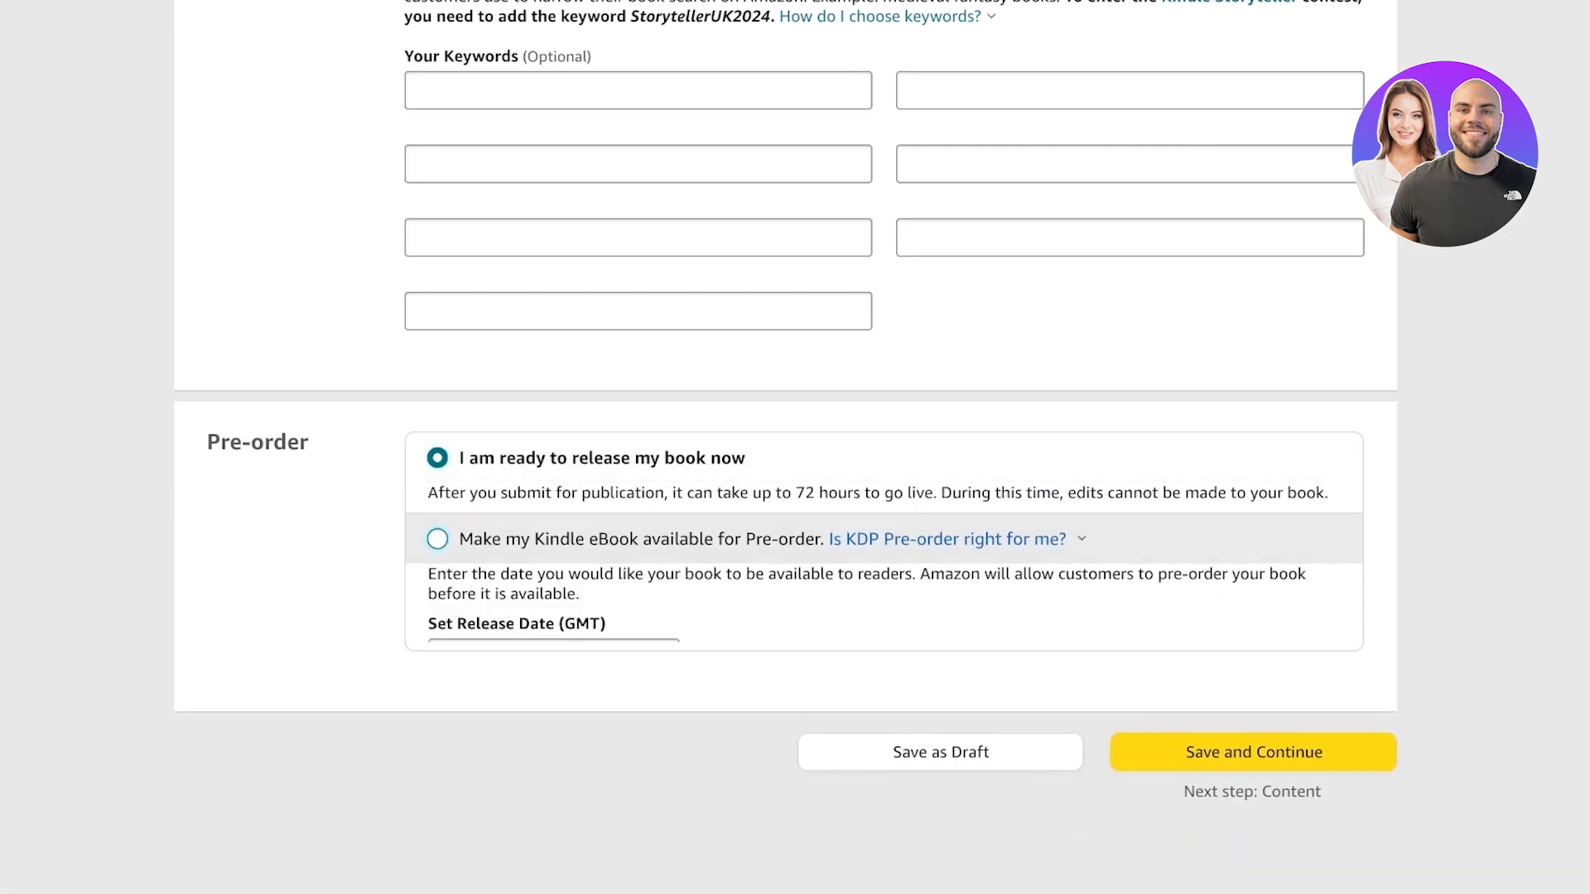
left_click(438, 458)
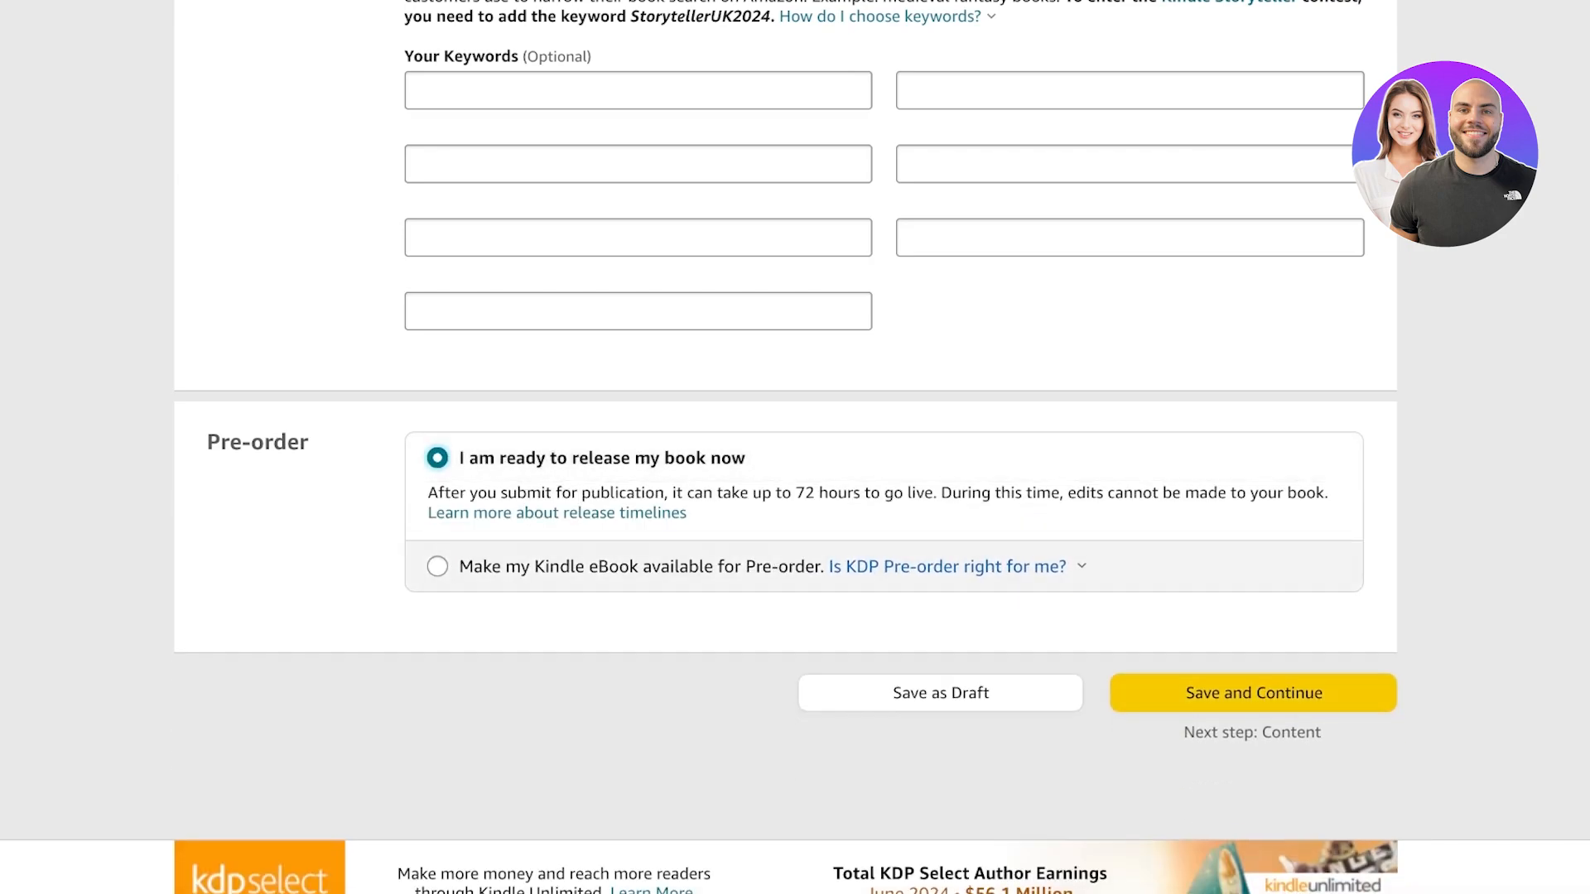
left_click(1253, 692)
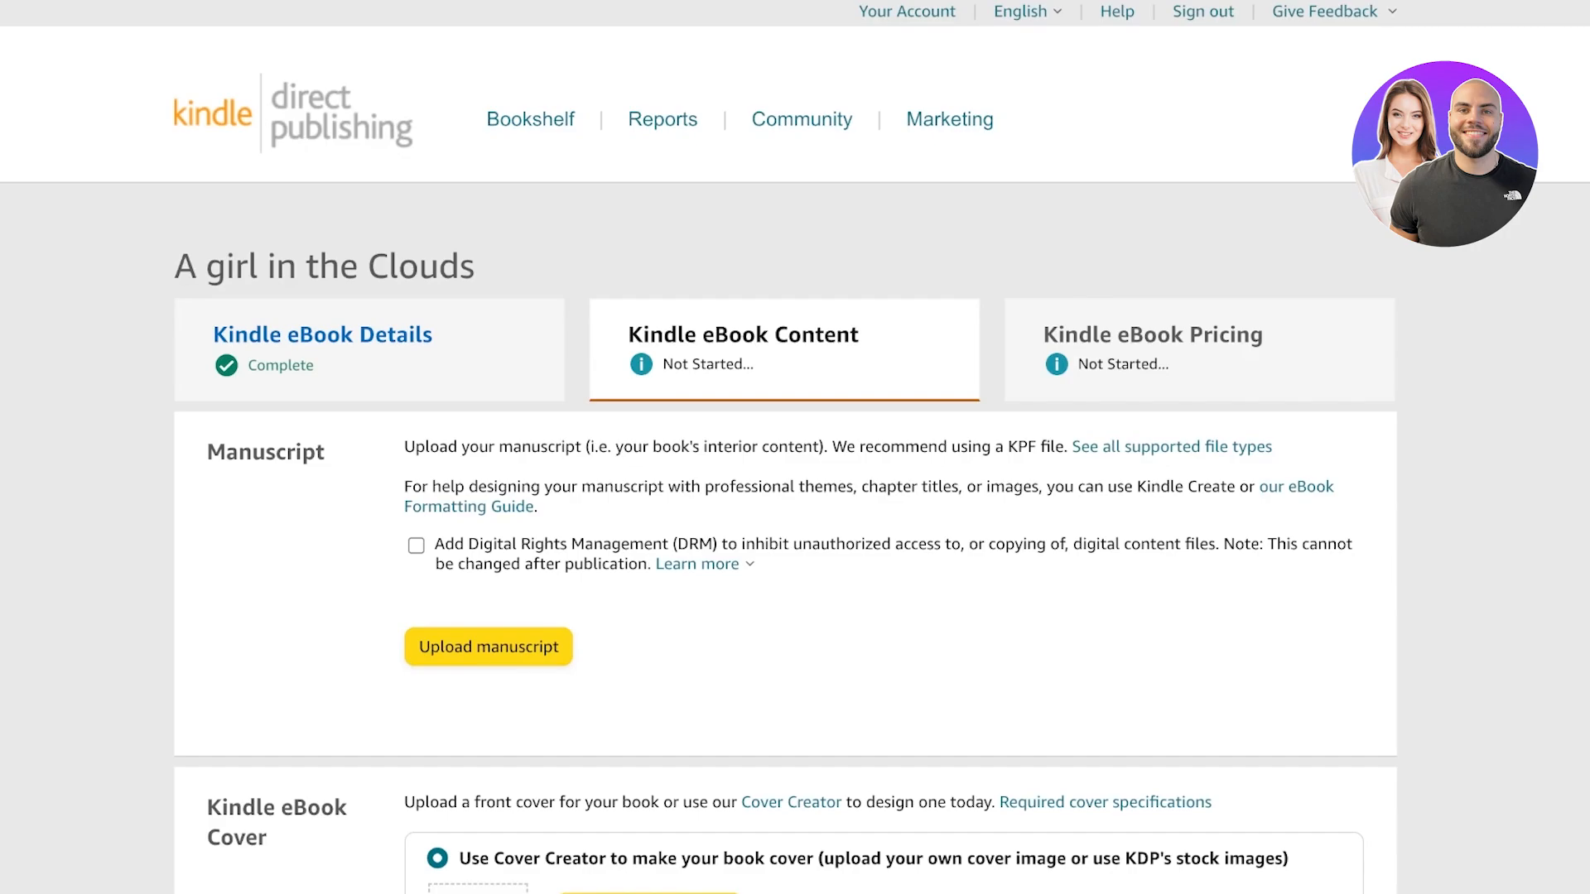
Leave Digital Rights Management off for the eBook and upload the manuscript
scroll(795, 447, "down", 1)
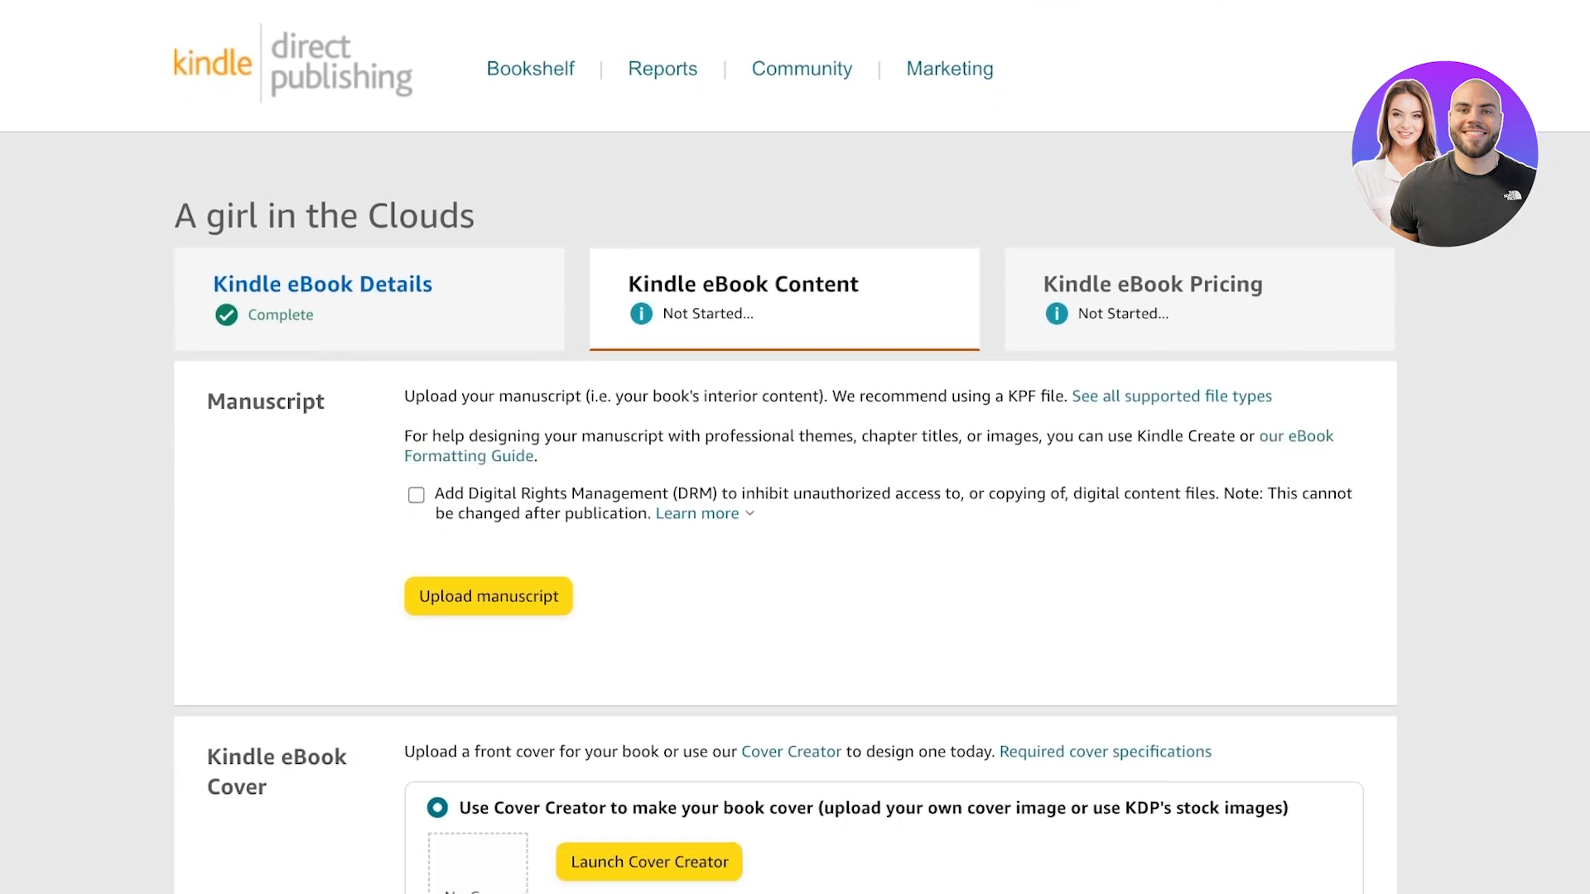
left_click_drag(608, 396, 819, 395)
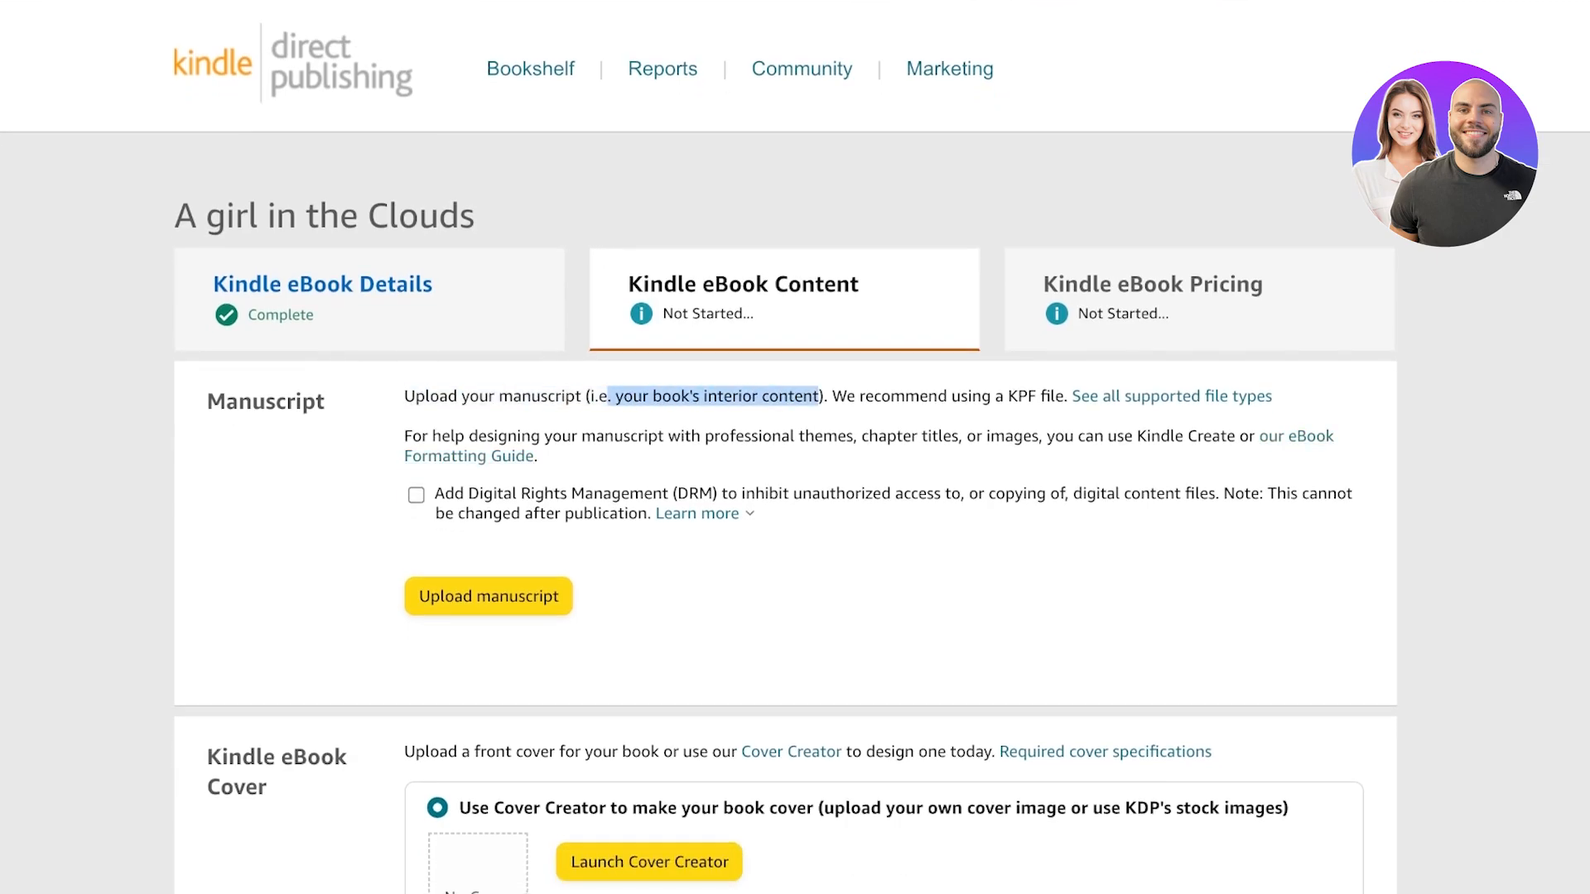
left_click(818, 398)
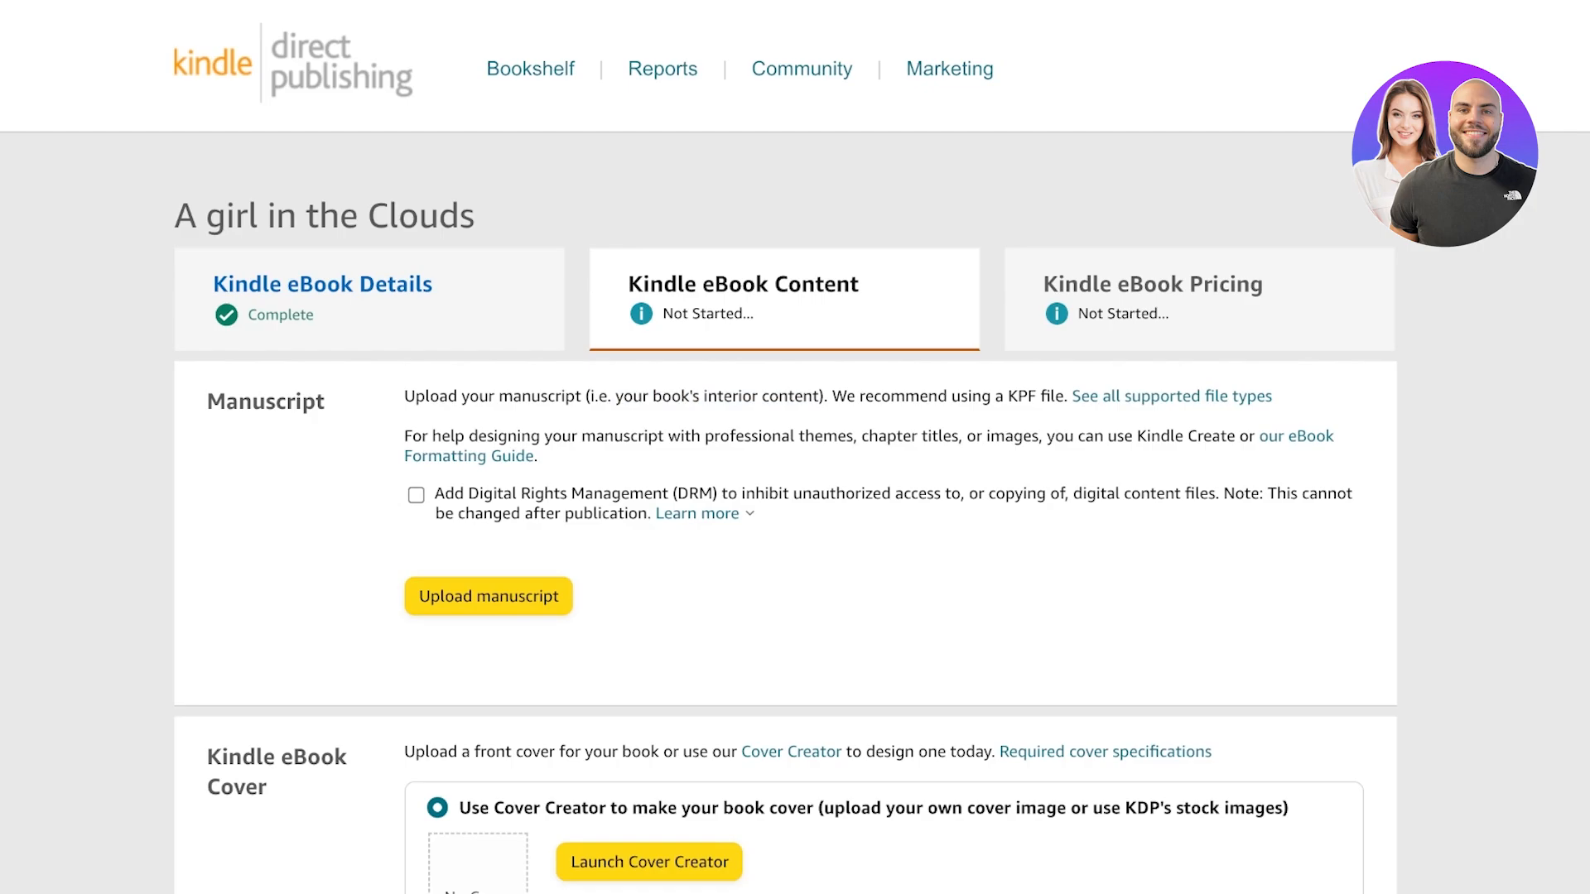
left_click(415, 495)
left_click(415, 495)
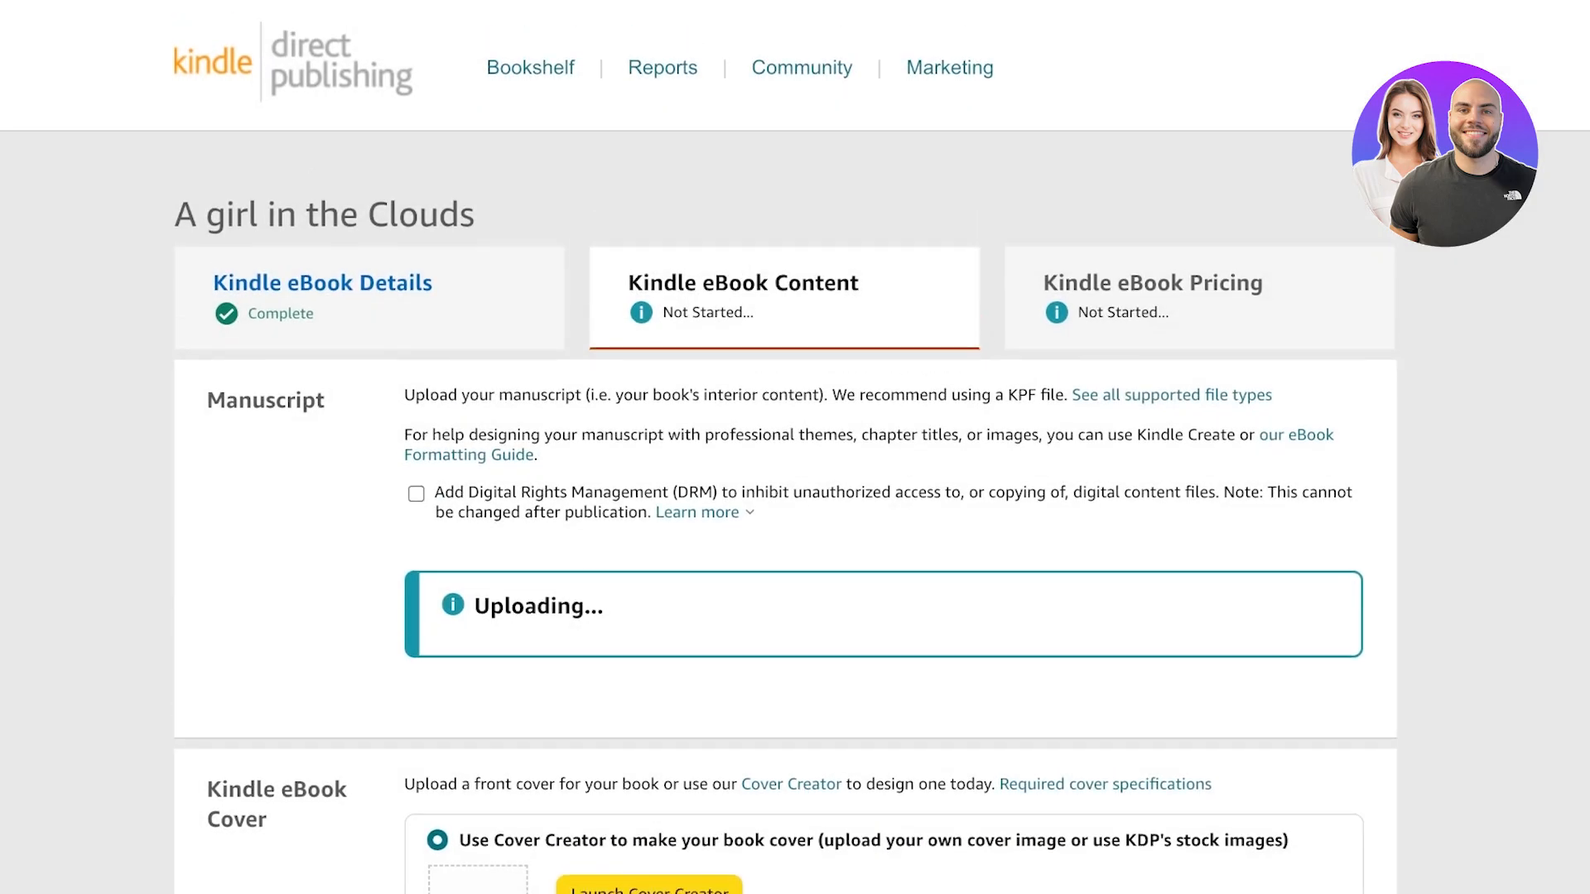
Switch to Canva and search its templates for "ebook"
scroll(795, 497, "down", 2)
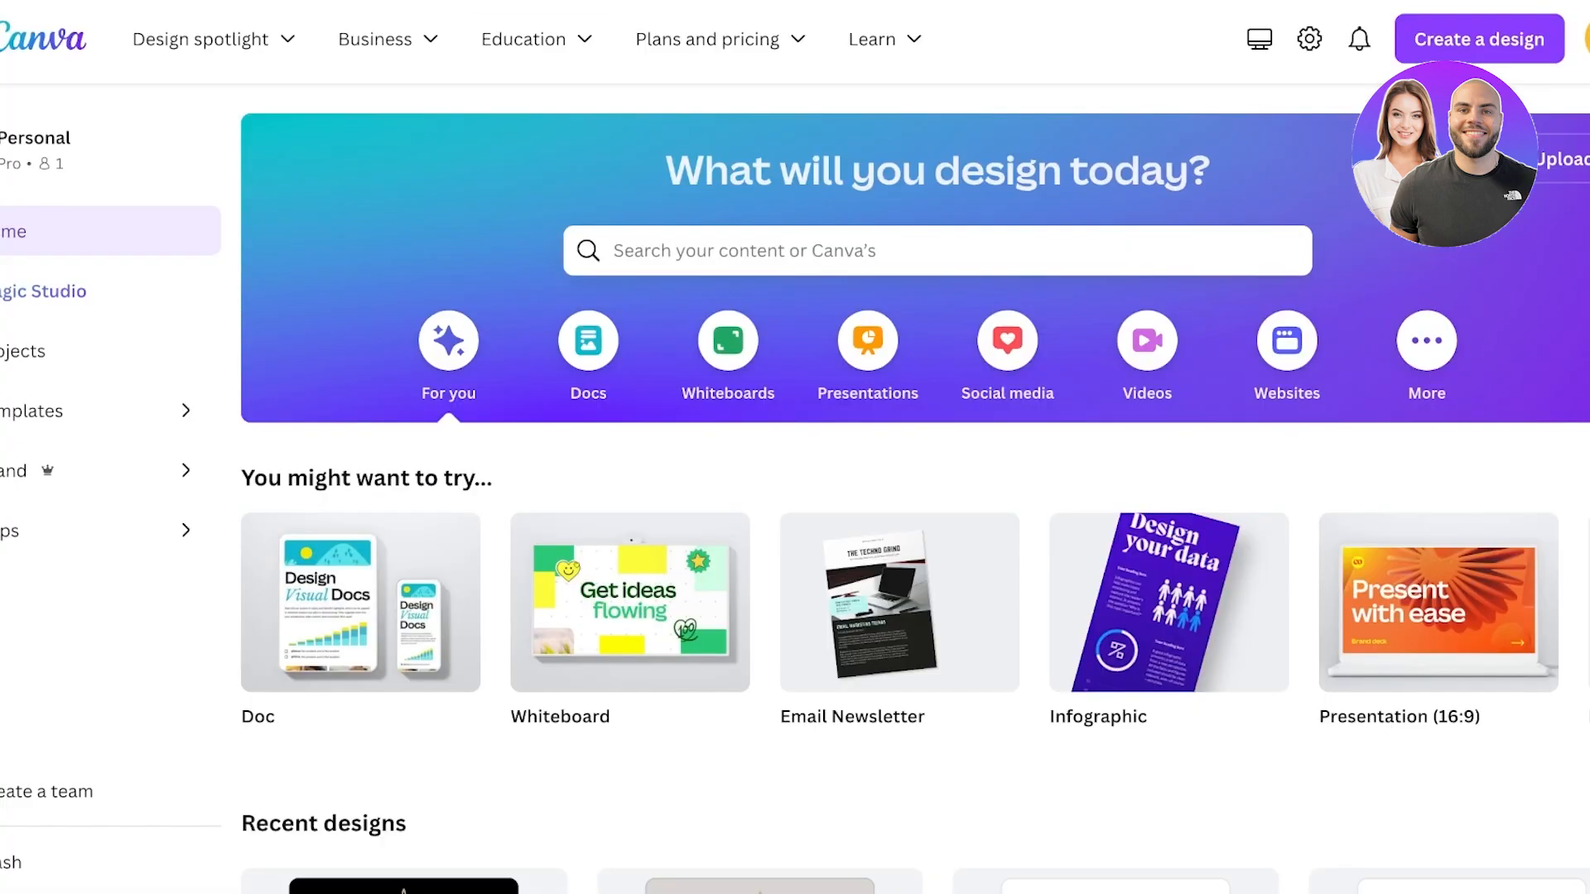
left_click(613, 250)
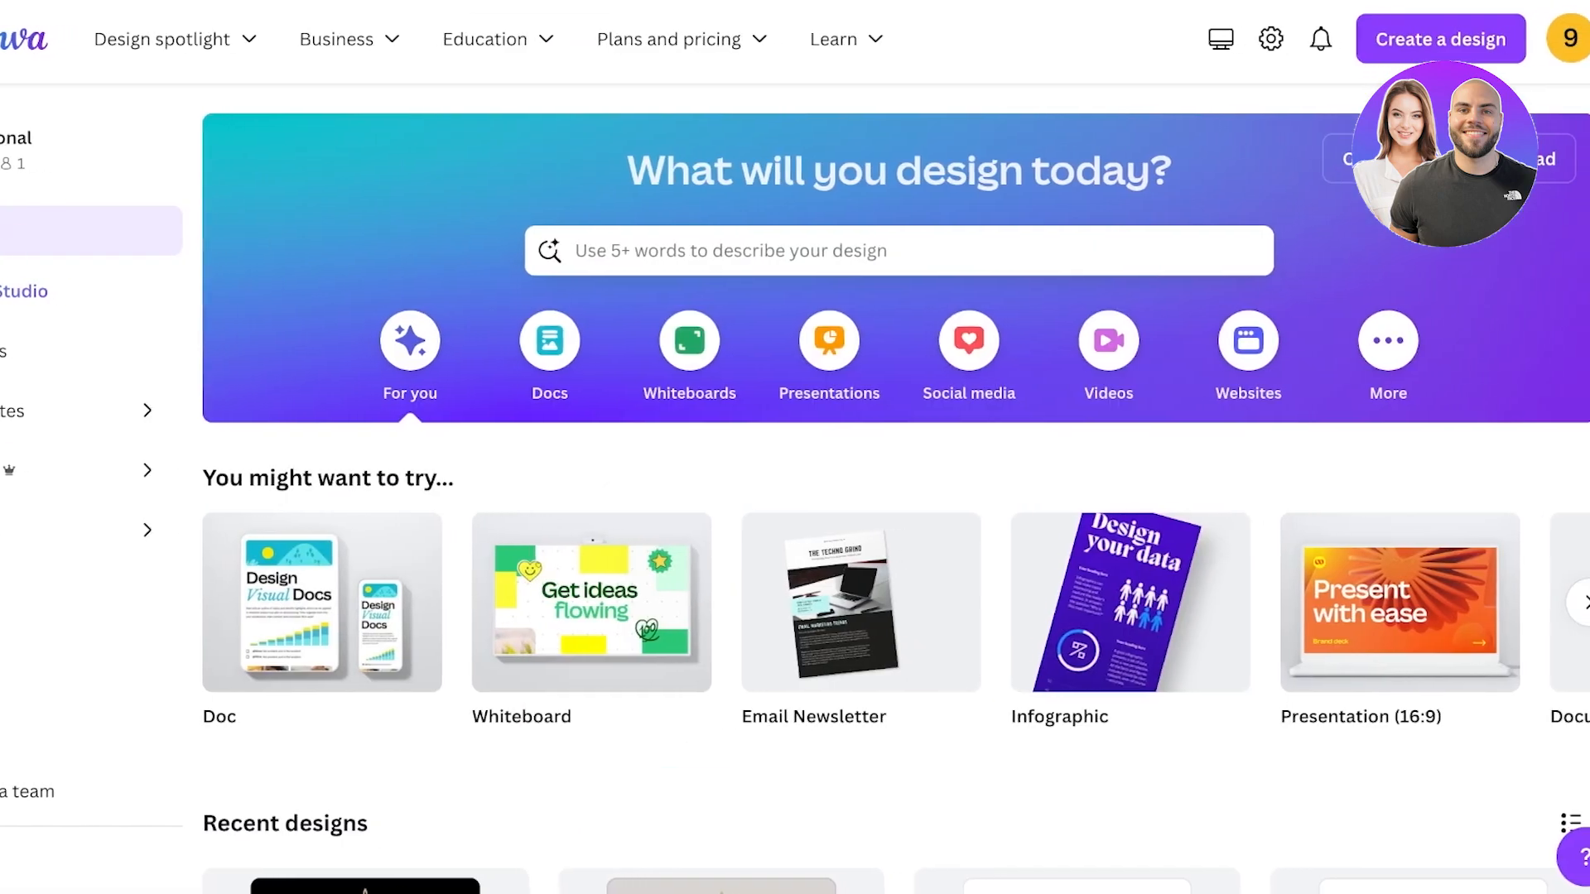
left_click(629, 250)
key("Escape")
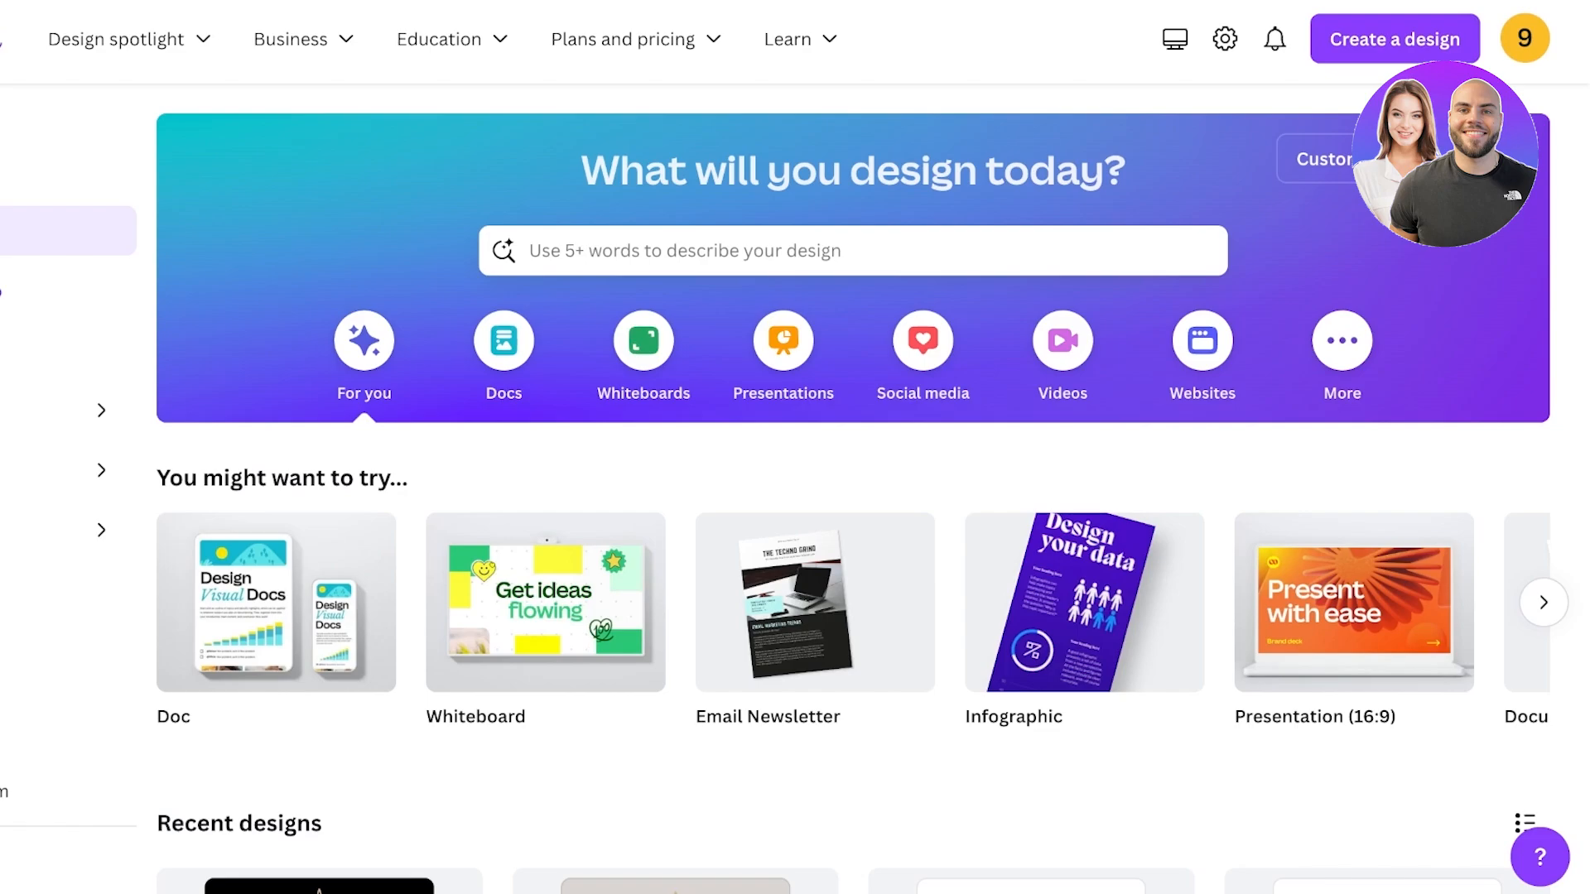
left_click(613, 250)
type("eboo")
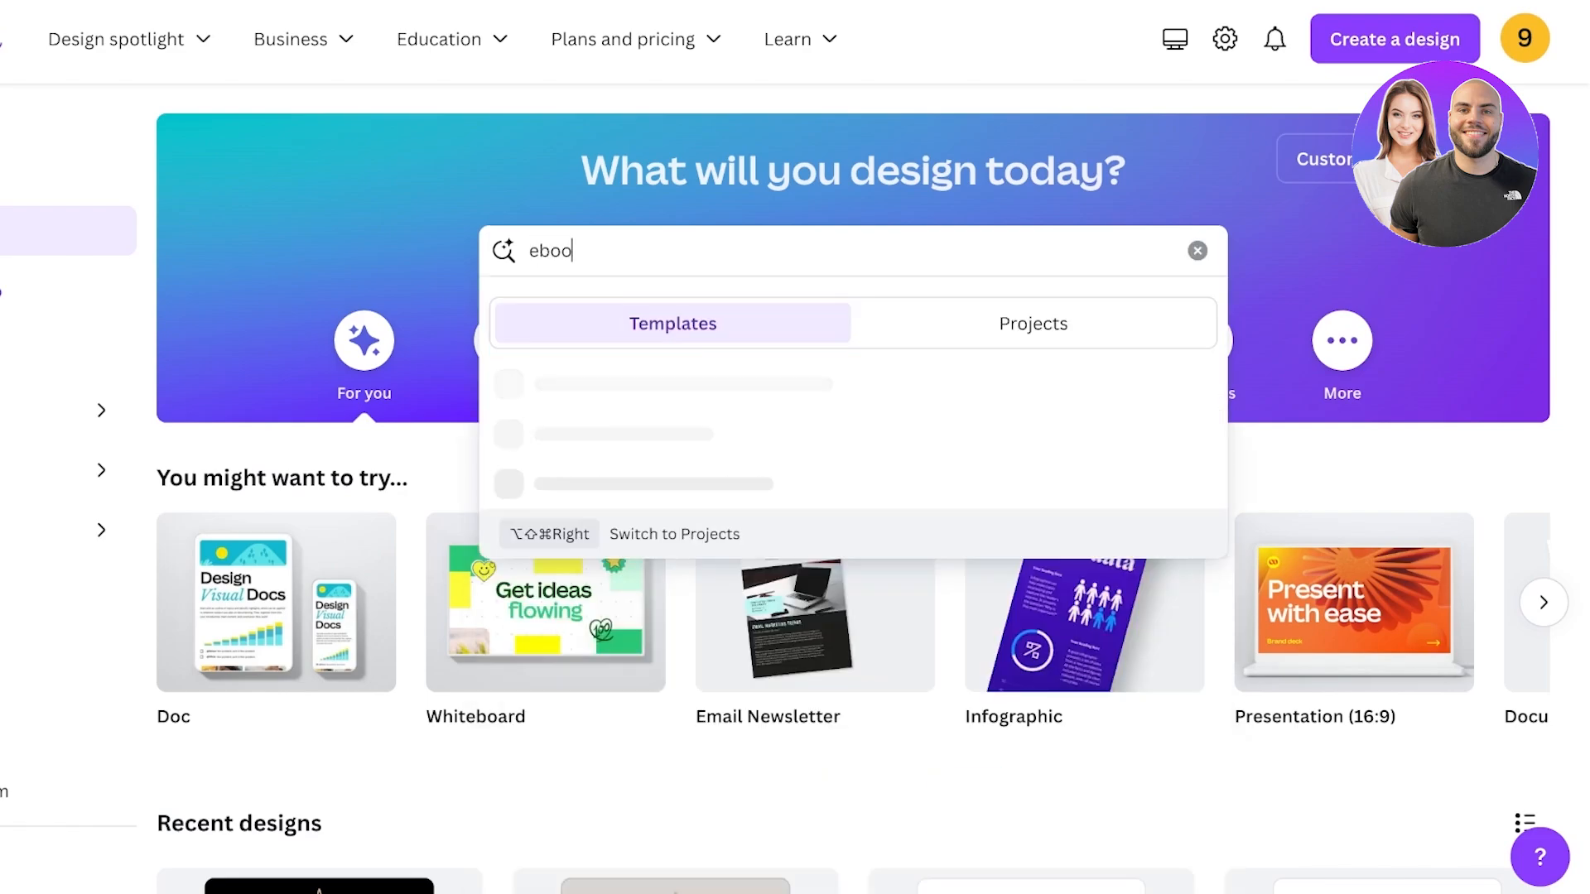
type("k")
key("Return")
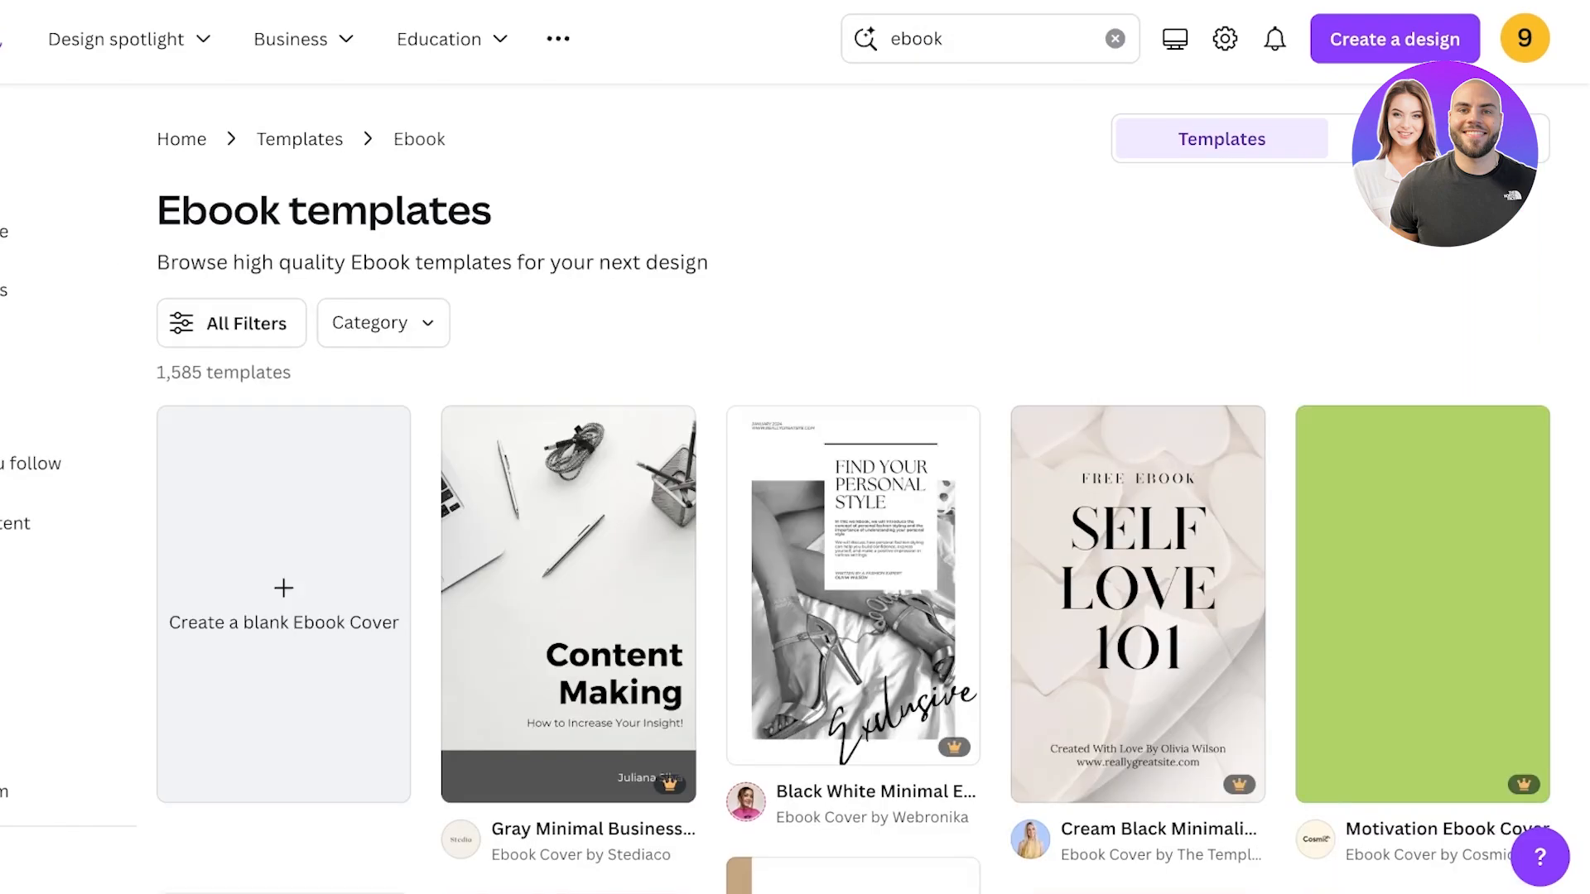
Browse the ebook templates and start customizing the "Black White Minimal Elegant Fashion Ebook/Workbook" template
scroll(853, 489, "down", 5)
scroll(853, 489, "up", 5)
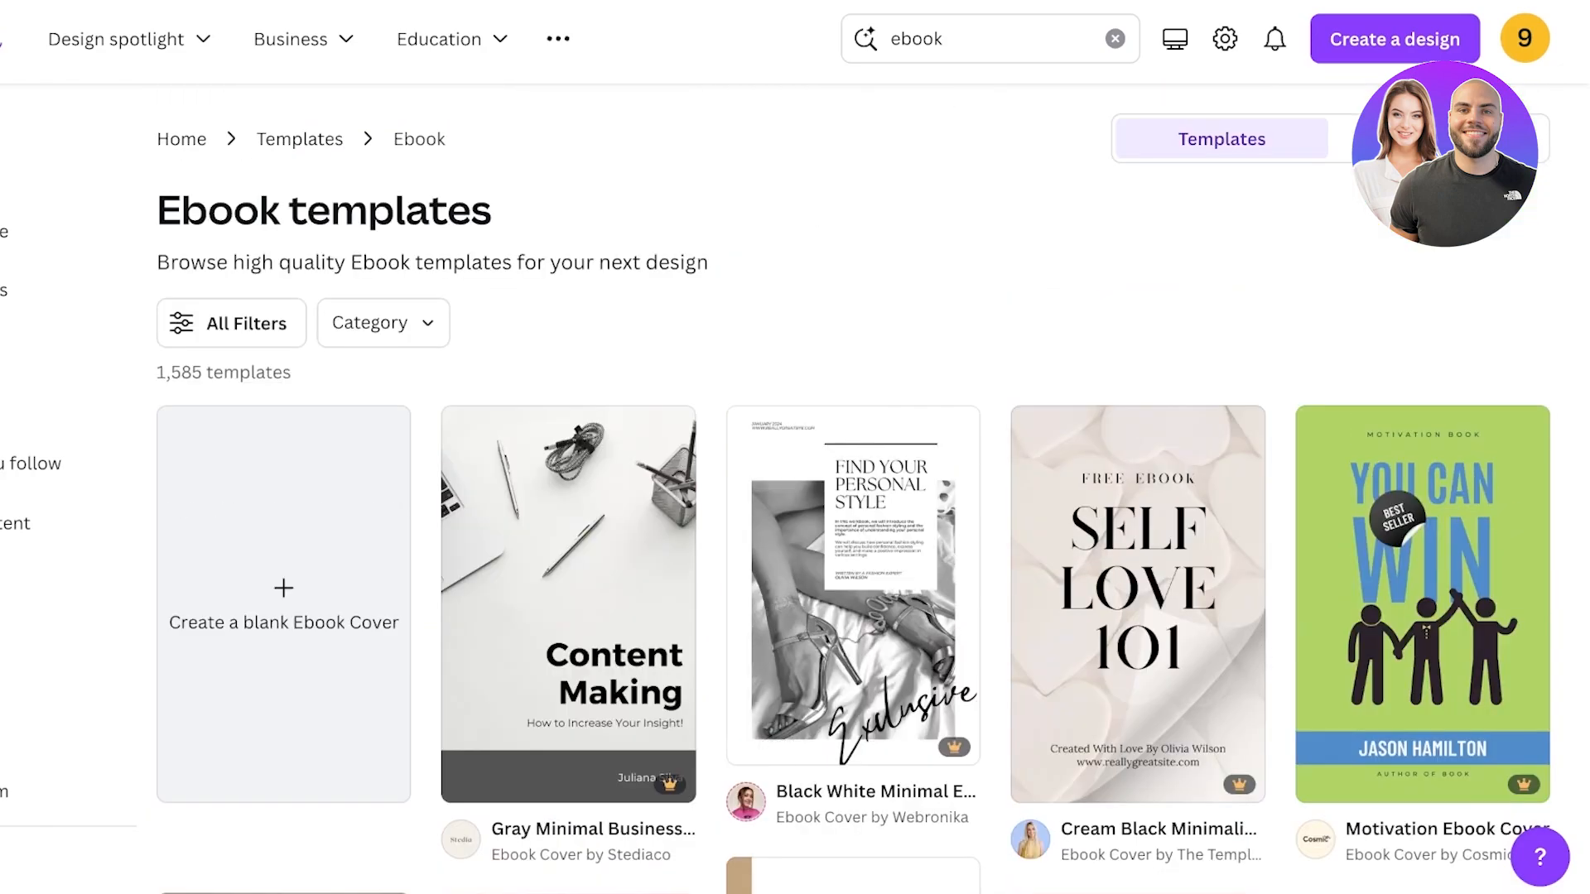
scroll(1138, 348, "down", 9)
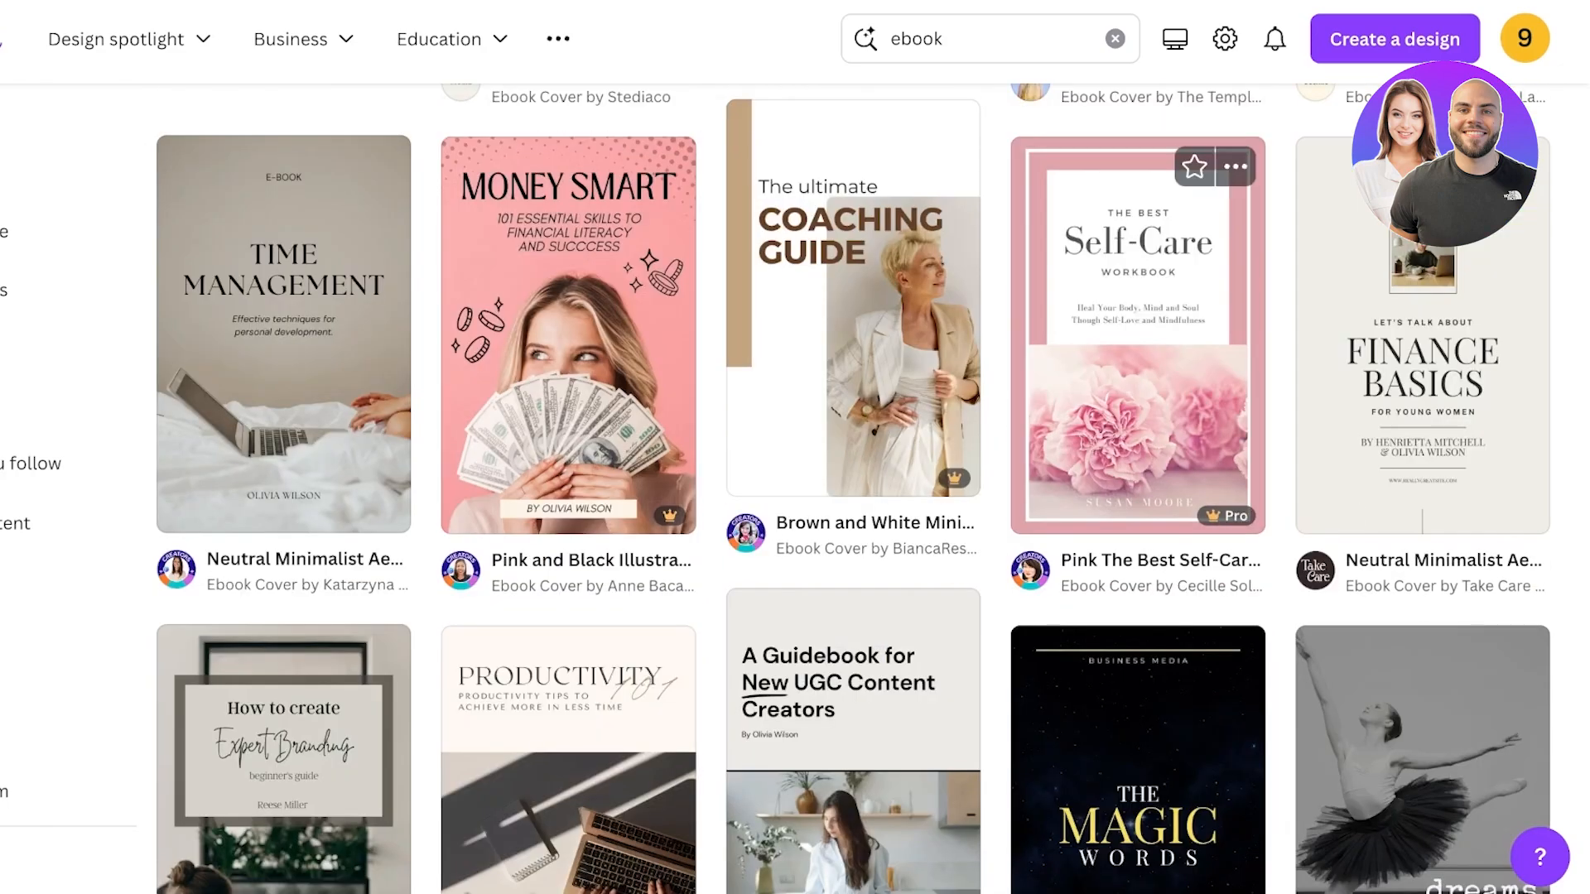
scroll(853, 489, "down", 4)
scroll(853, 489, "down", 6)
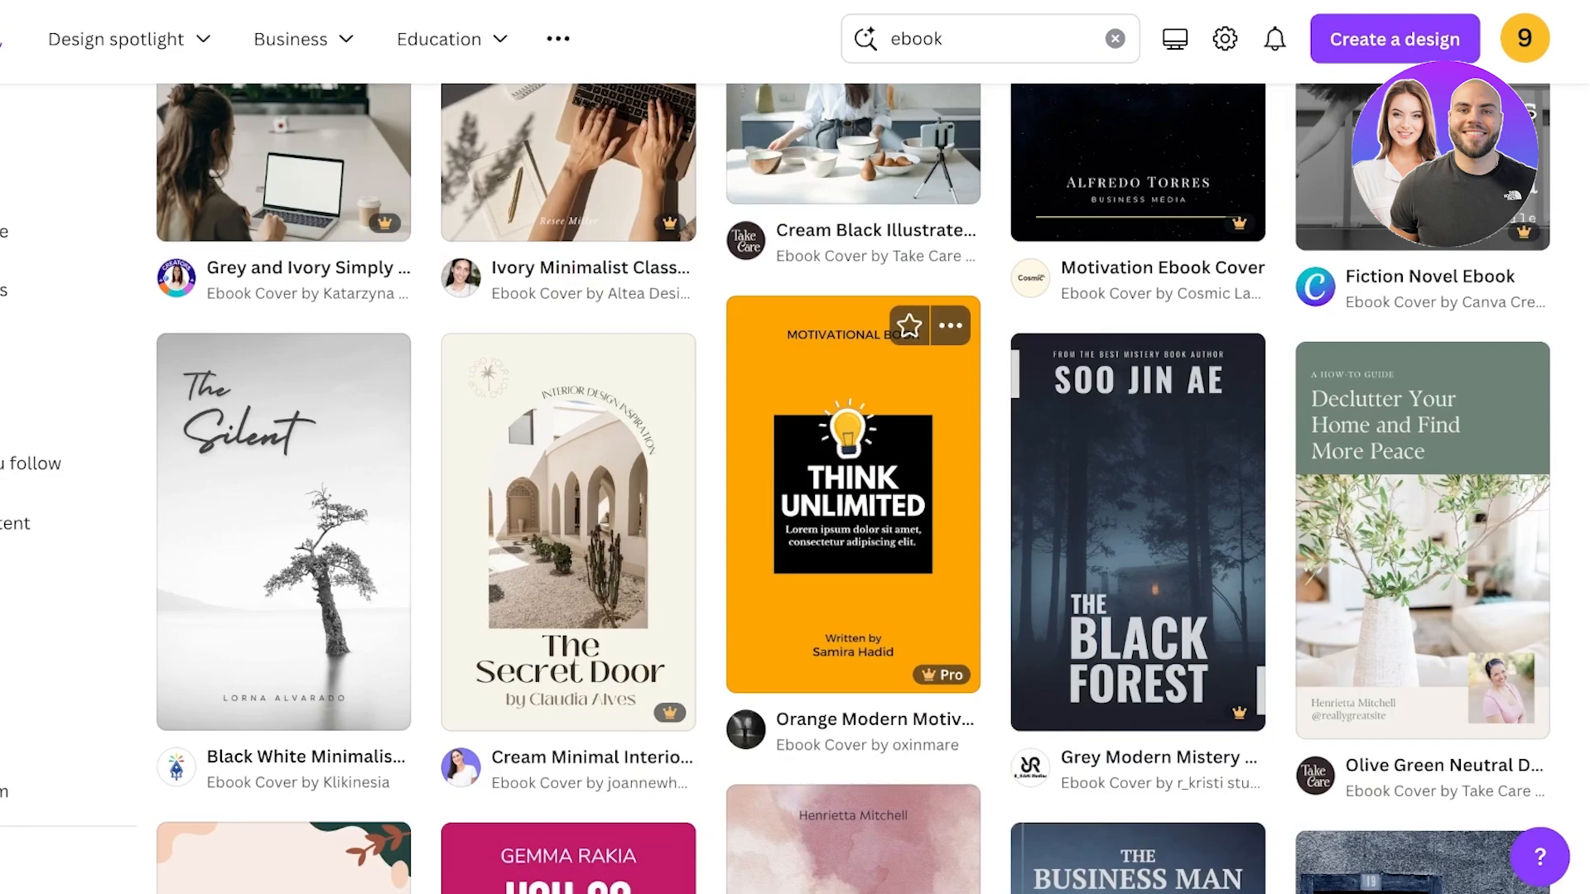
scroll(853, 488, "up", 19)
left_click(852, 497)
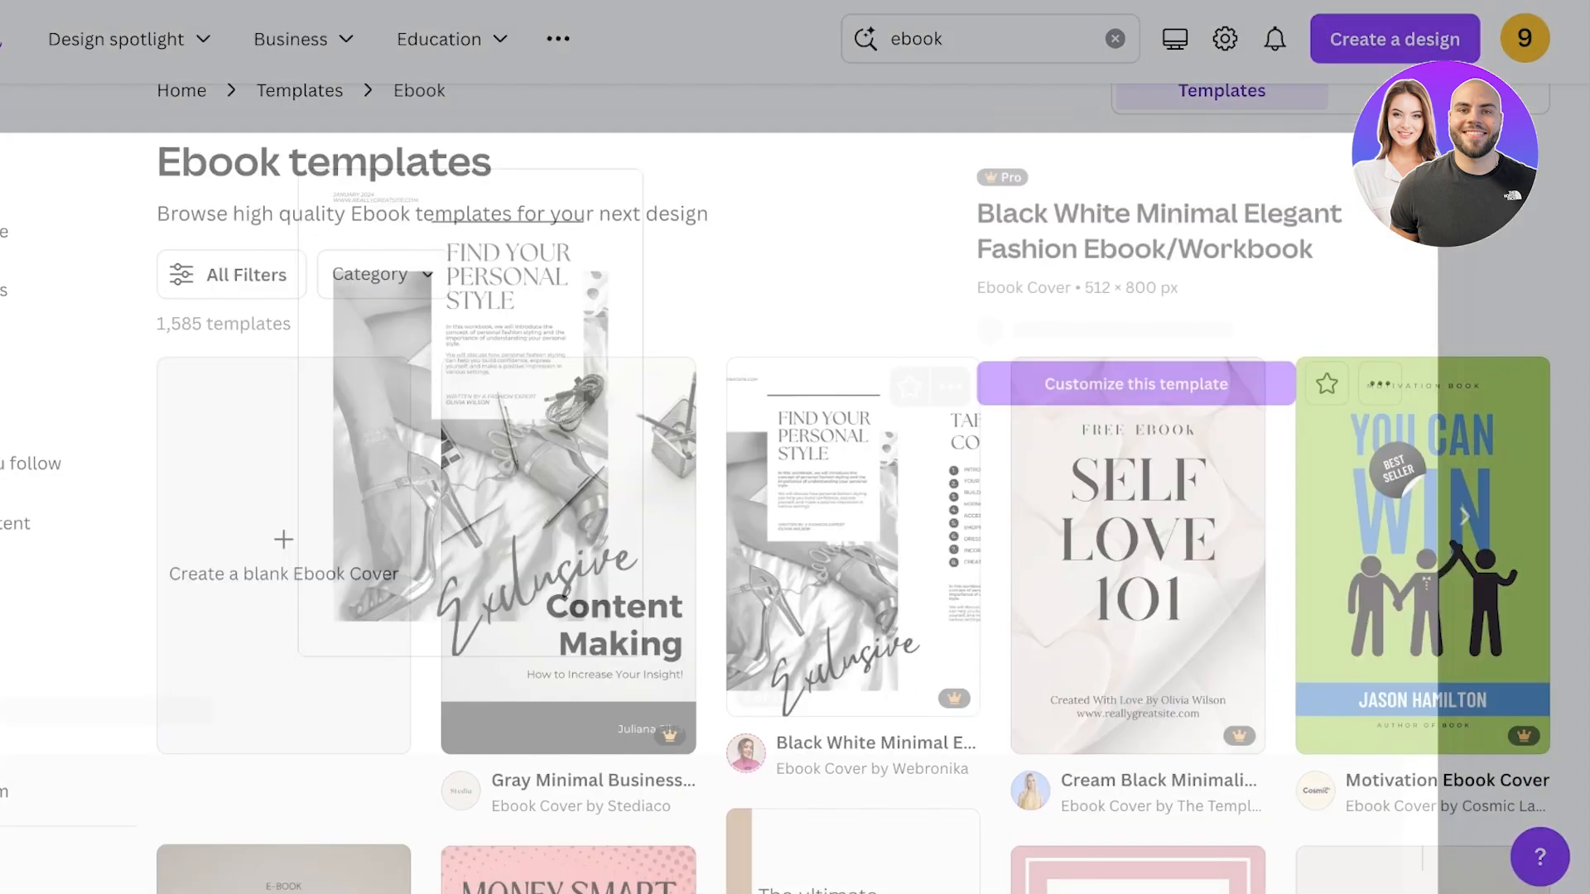
left_click(1190, 326)
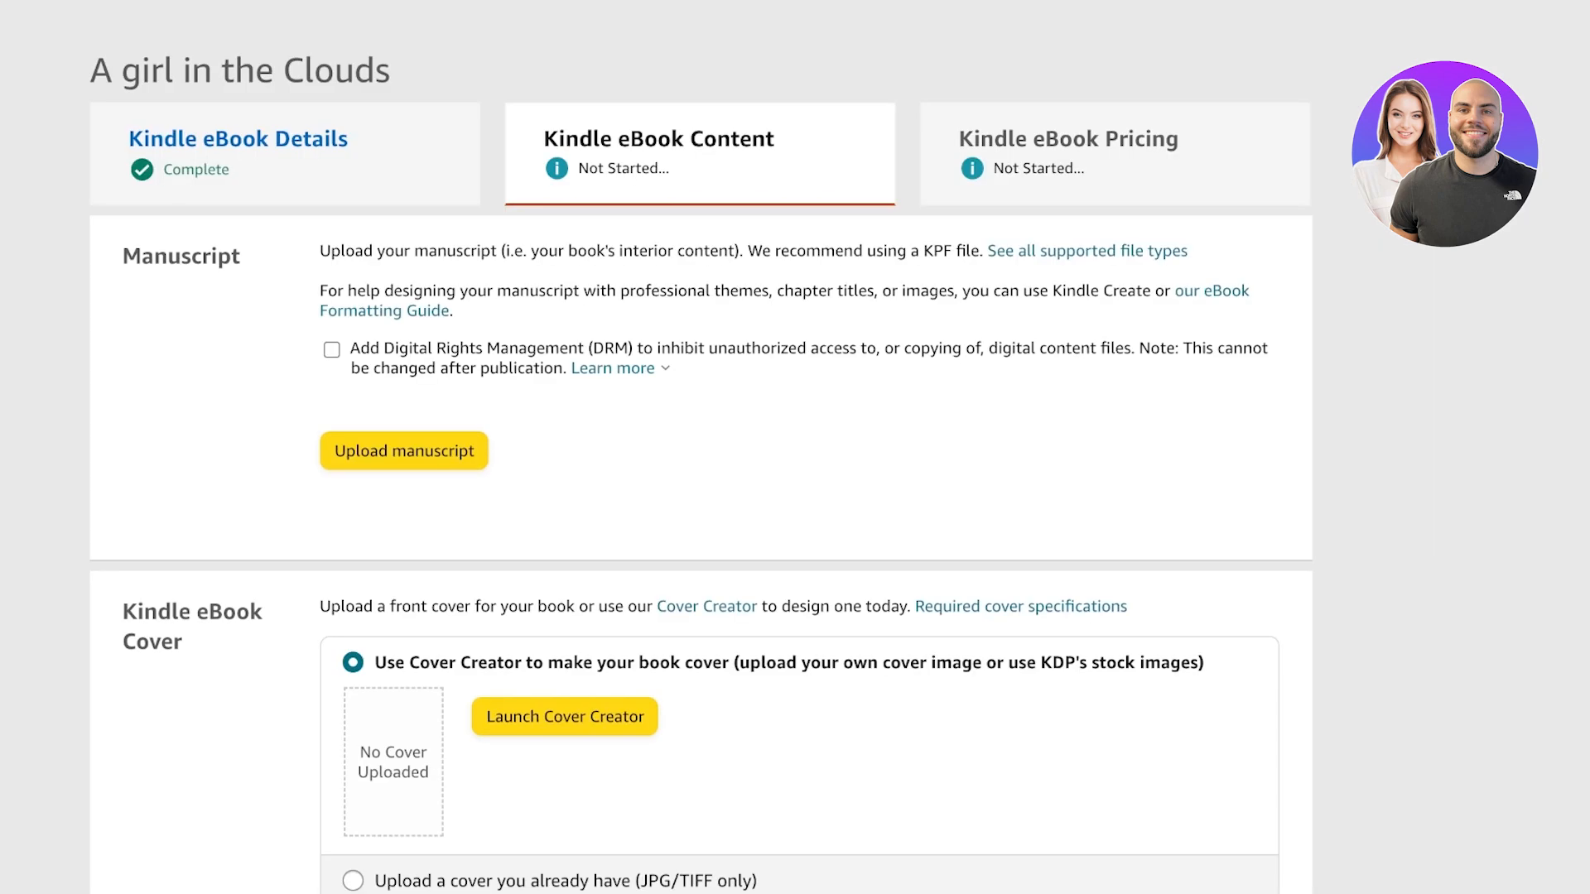
Delete the photo from the template's cover page and look through the pages that follow
scroll(795, 447, "down", 3)
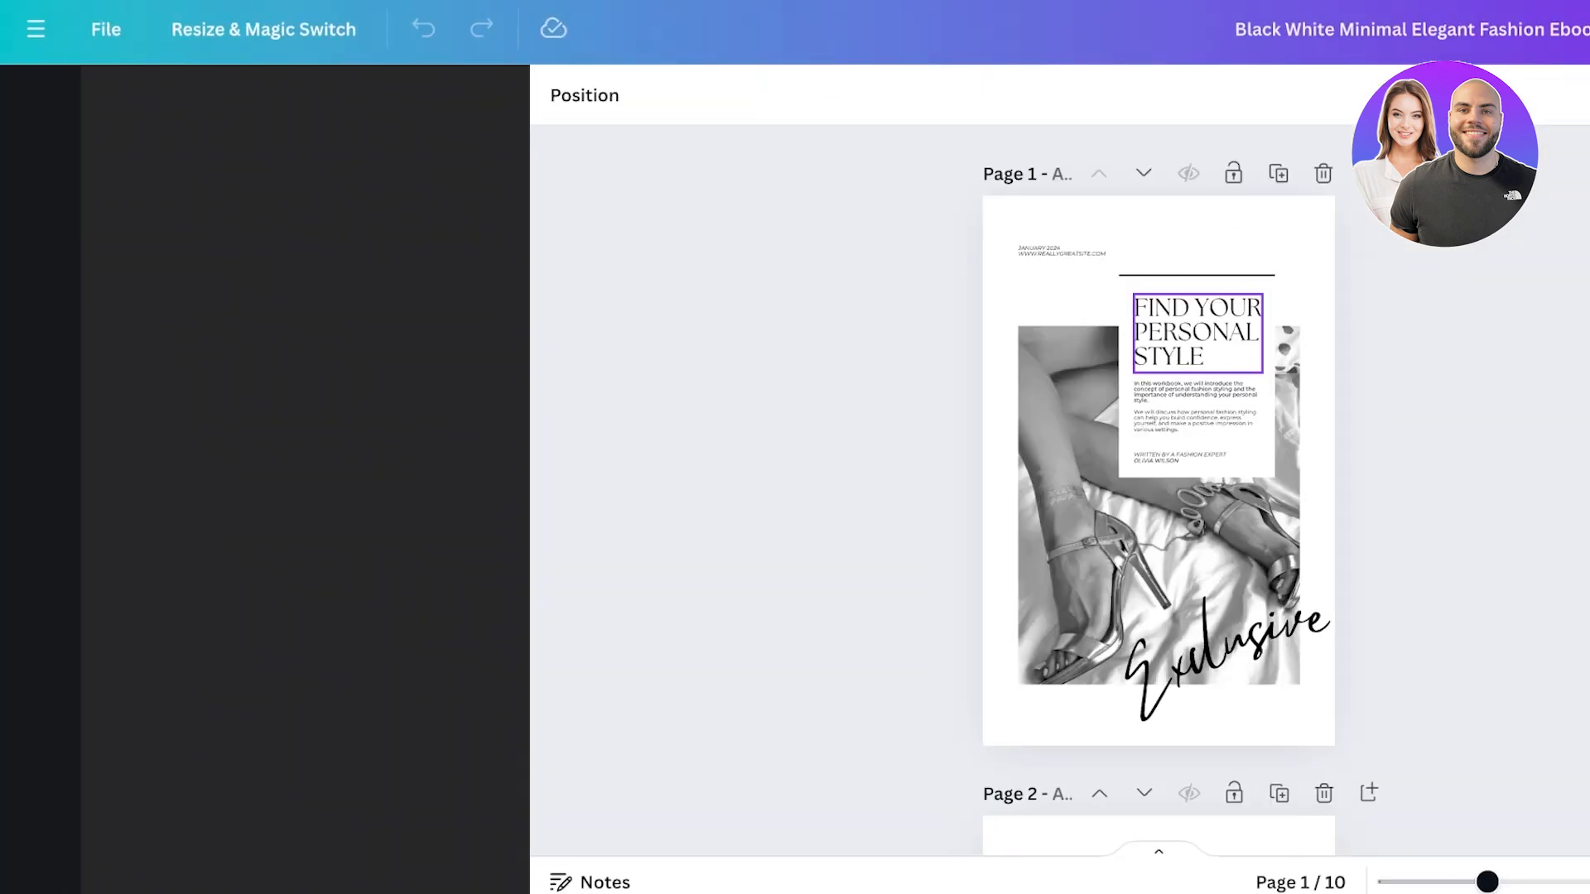
key("Delete")
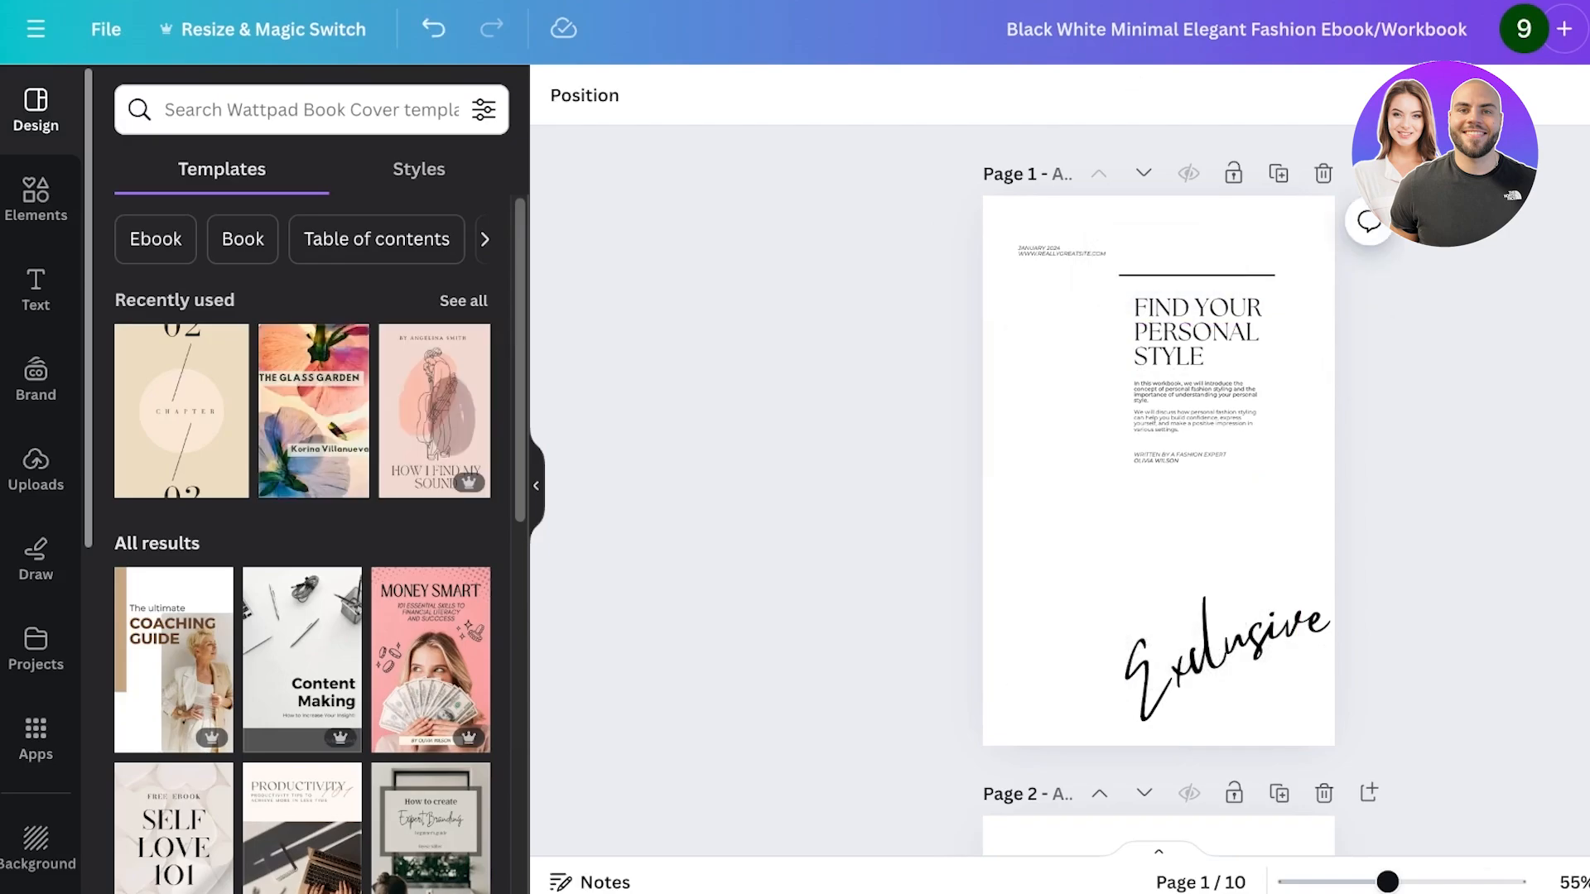
scroll(1159, 496, "down", 2)
scroll(1279, 576, "down", 4)
left_click(1279, 576)
scroll(1279, 575, "down", 10)
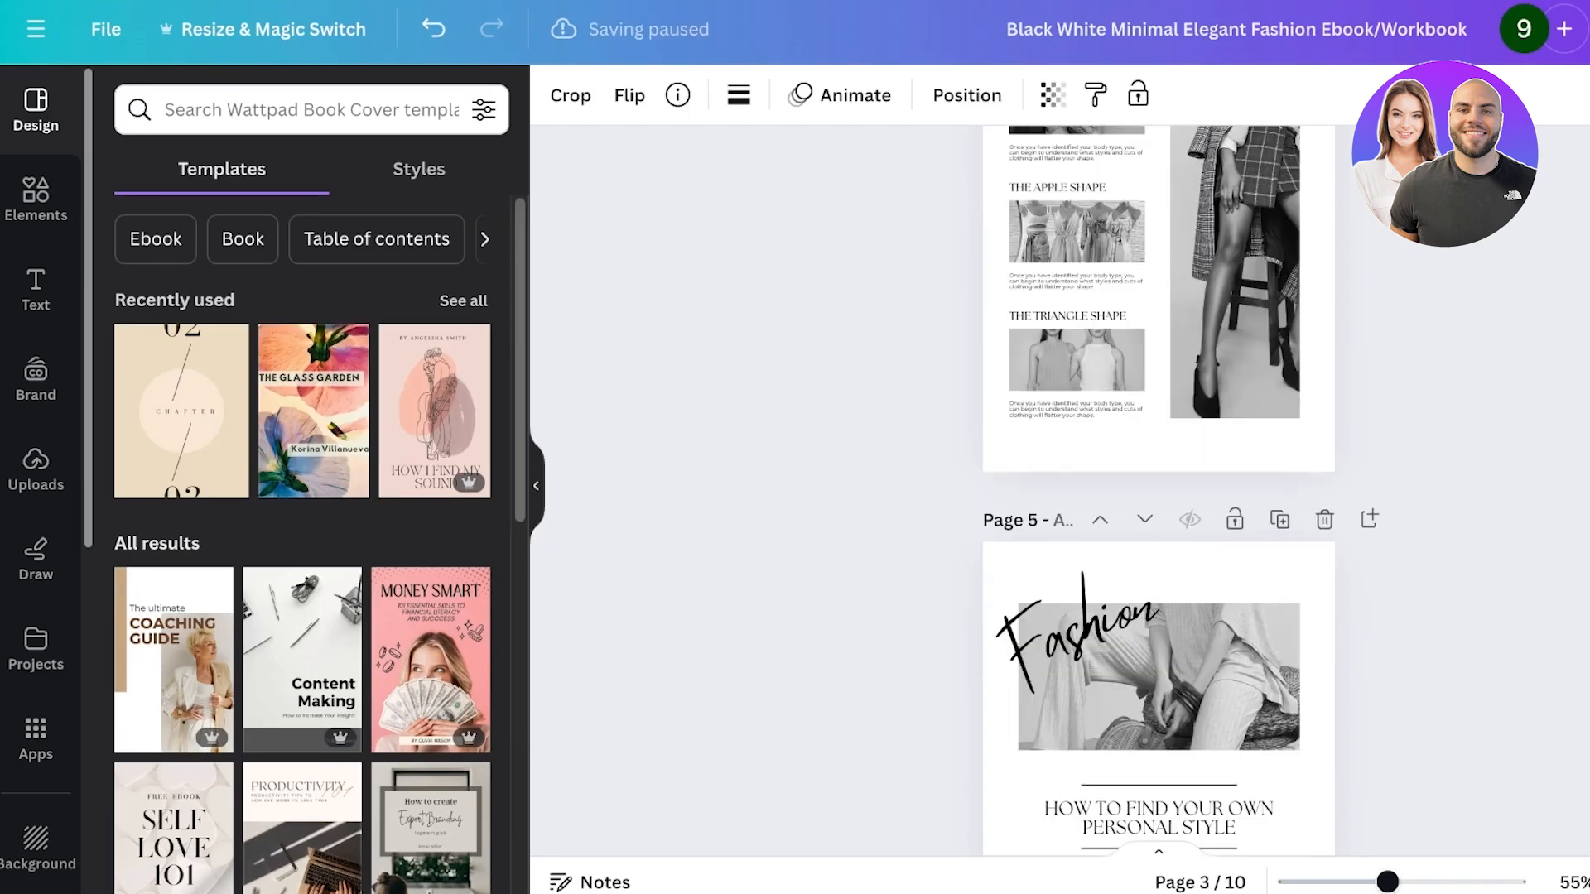
Delete the first two pages of the template so it starts with the introduction page
scroll(1279, 575, "up", 10)
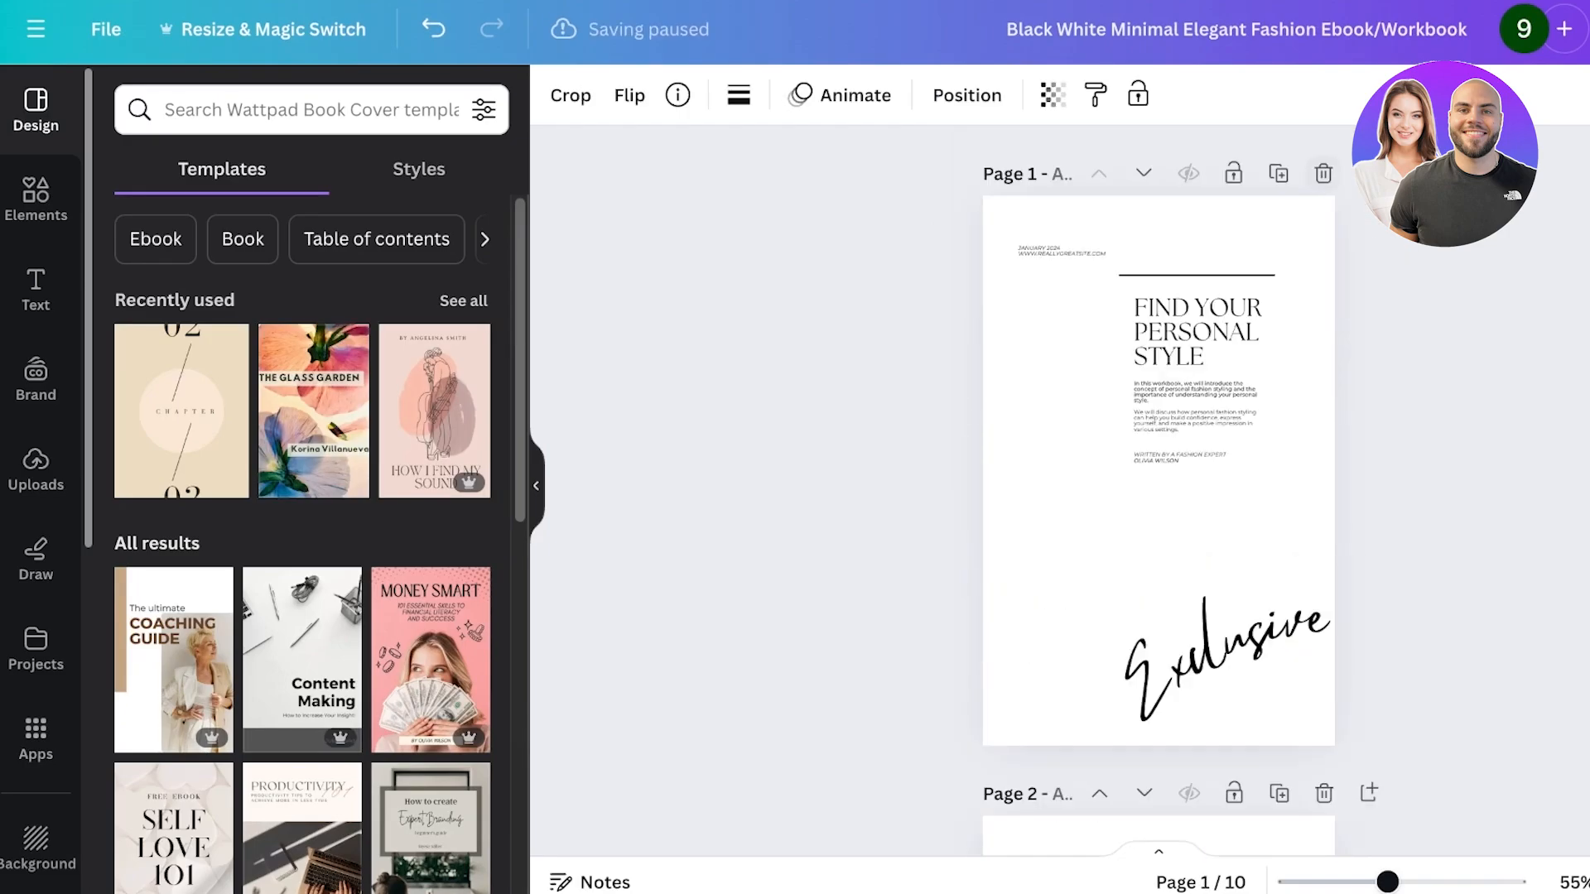
left_click(1323, 174)
left_click(1323, 174)
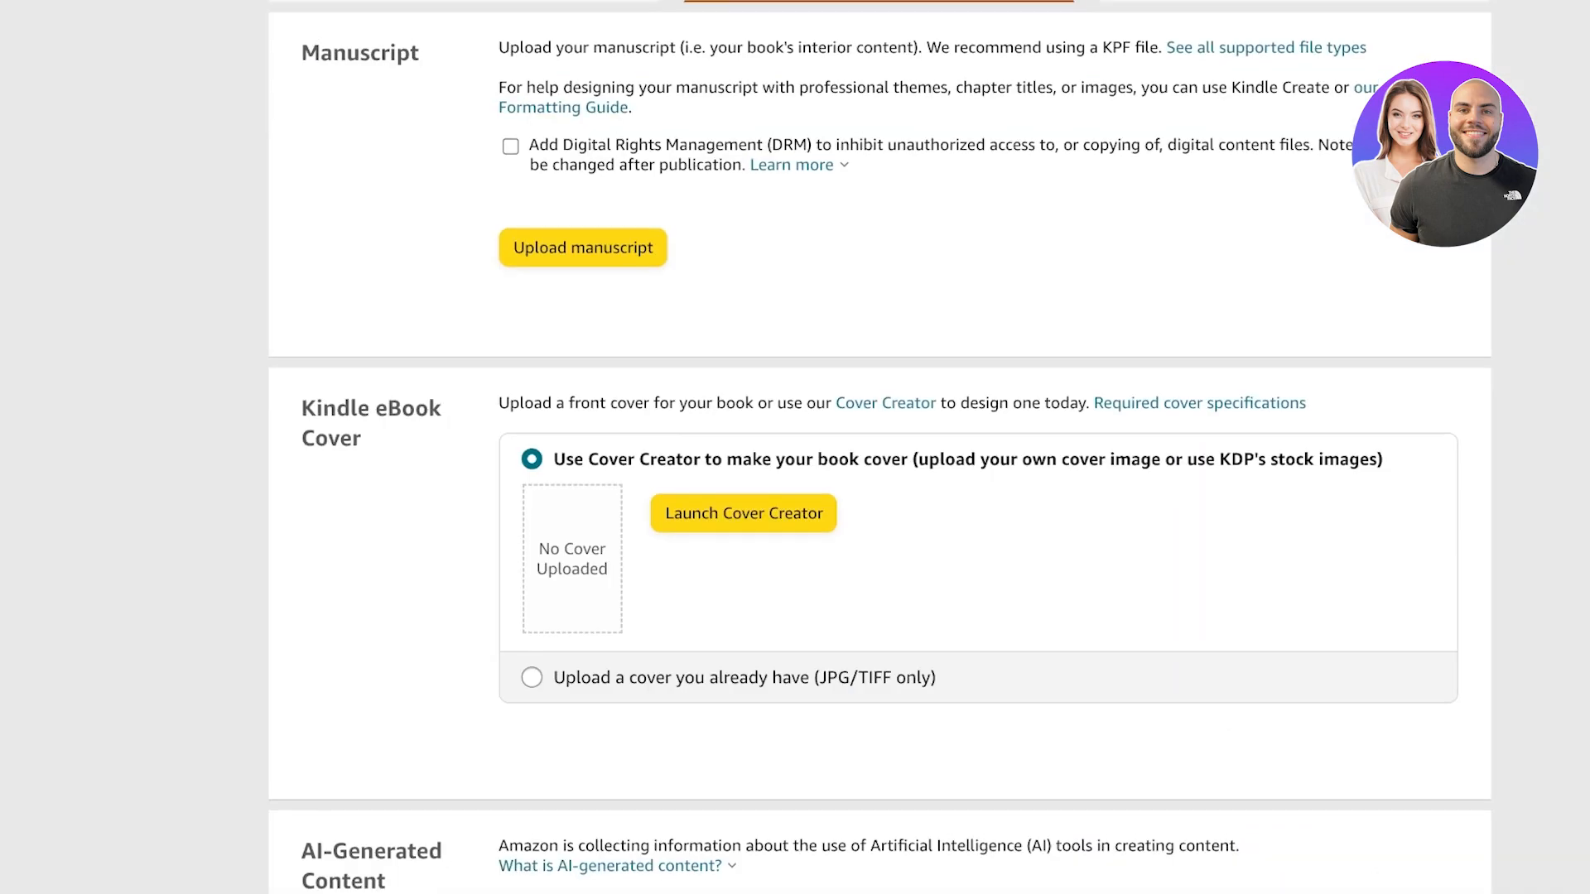
Replace the introduction page's heading with "CHAPTER 1 : ALISSA SHEDS A TEAR" and fit it at size 17.9 between the two lines
scroll(877, 447, "up", 1)
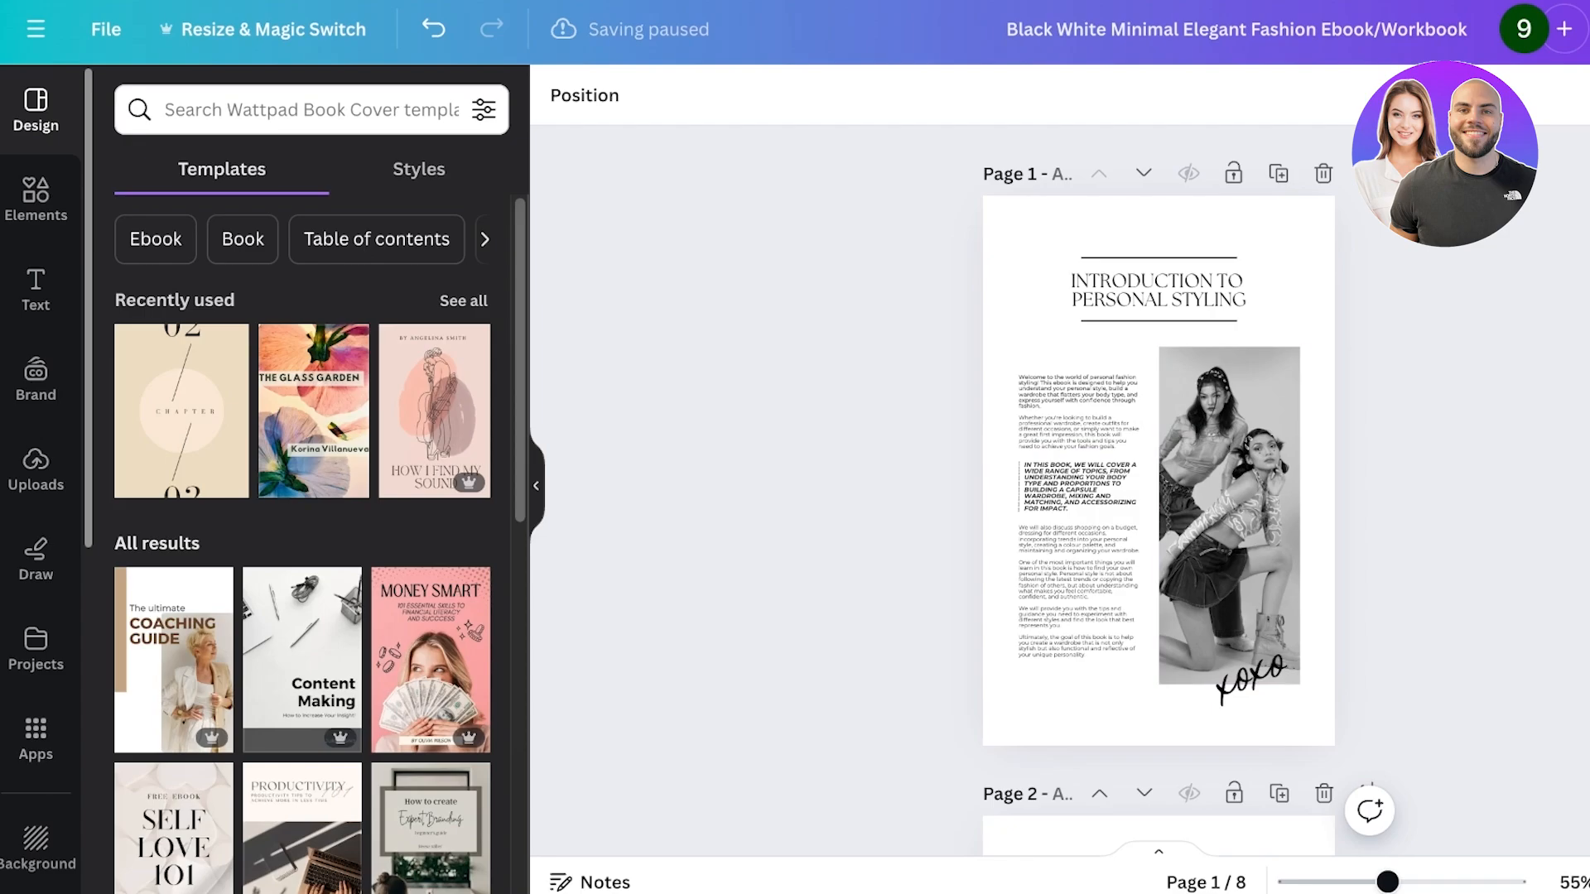
triple_click(1159, 299)
triple_click(1159, 283)
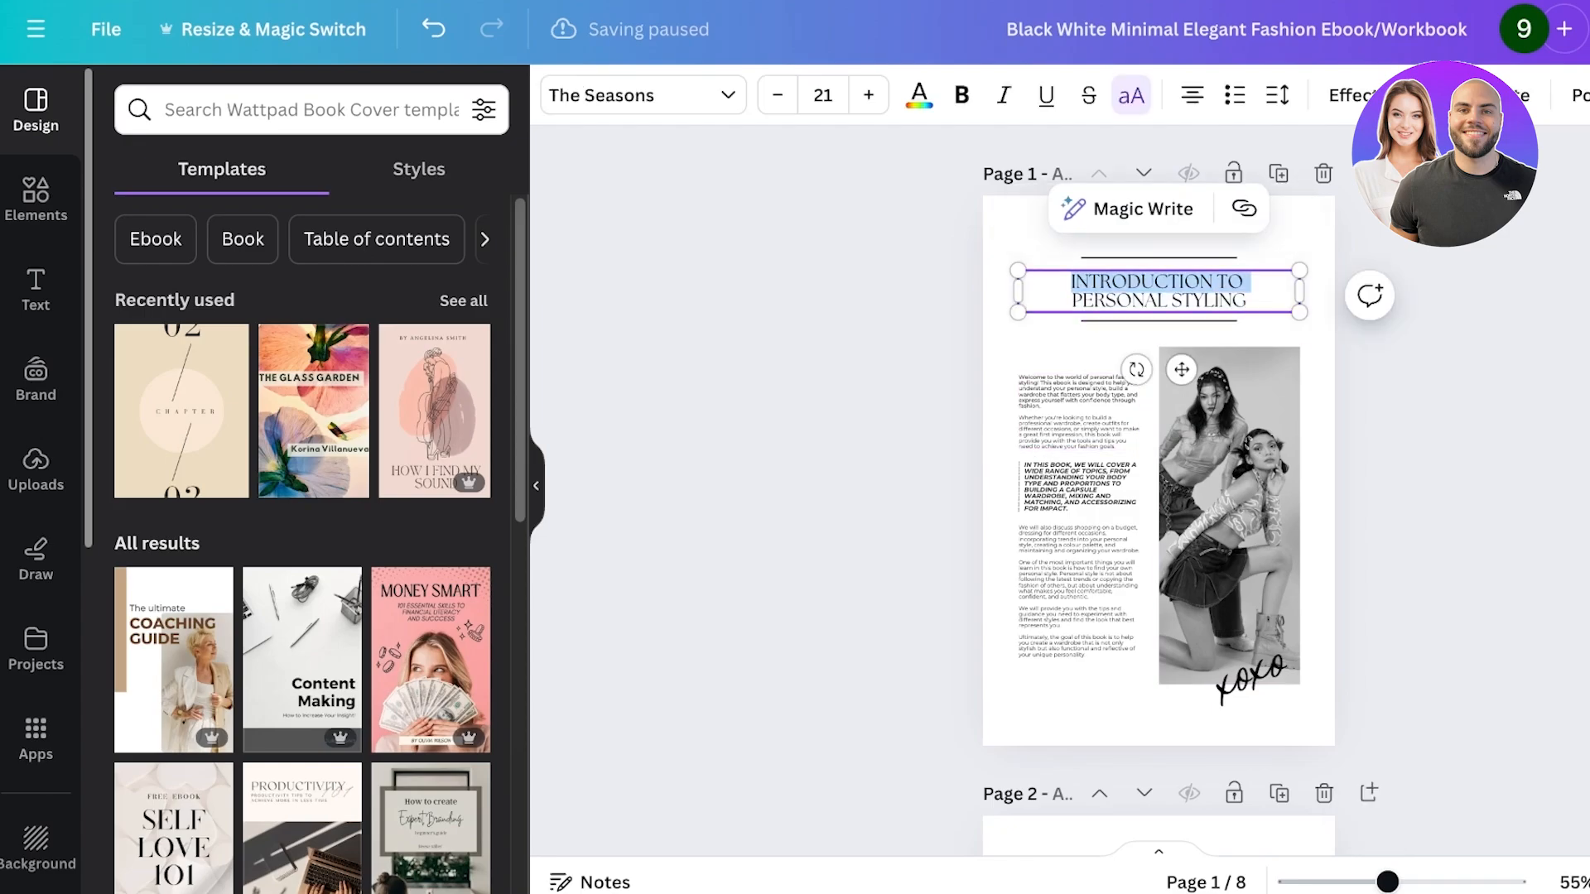
left_click(1132, 301)
left_click_drag(1071, 283, 1266, 304)
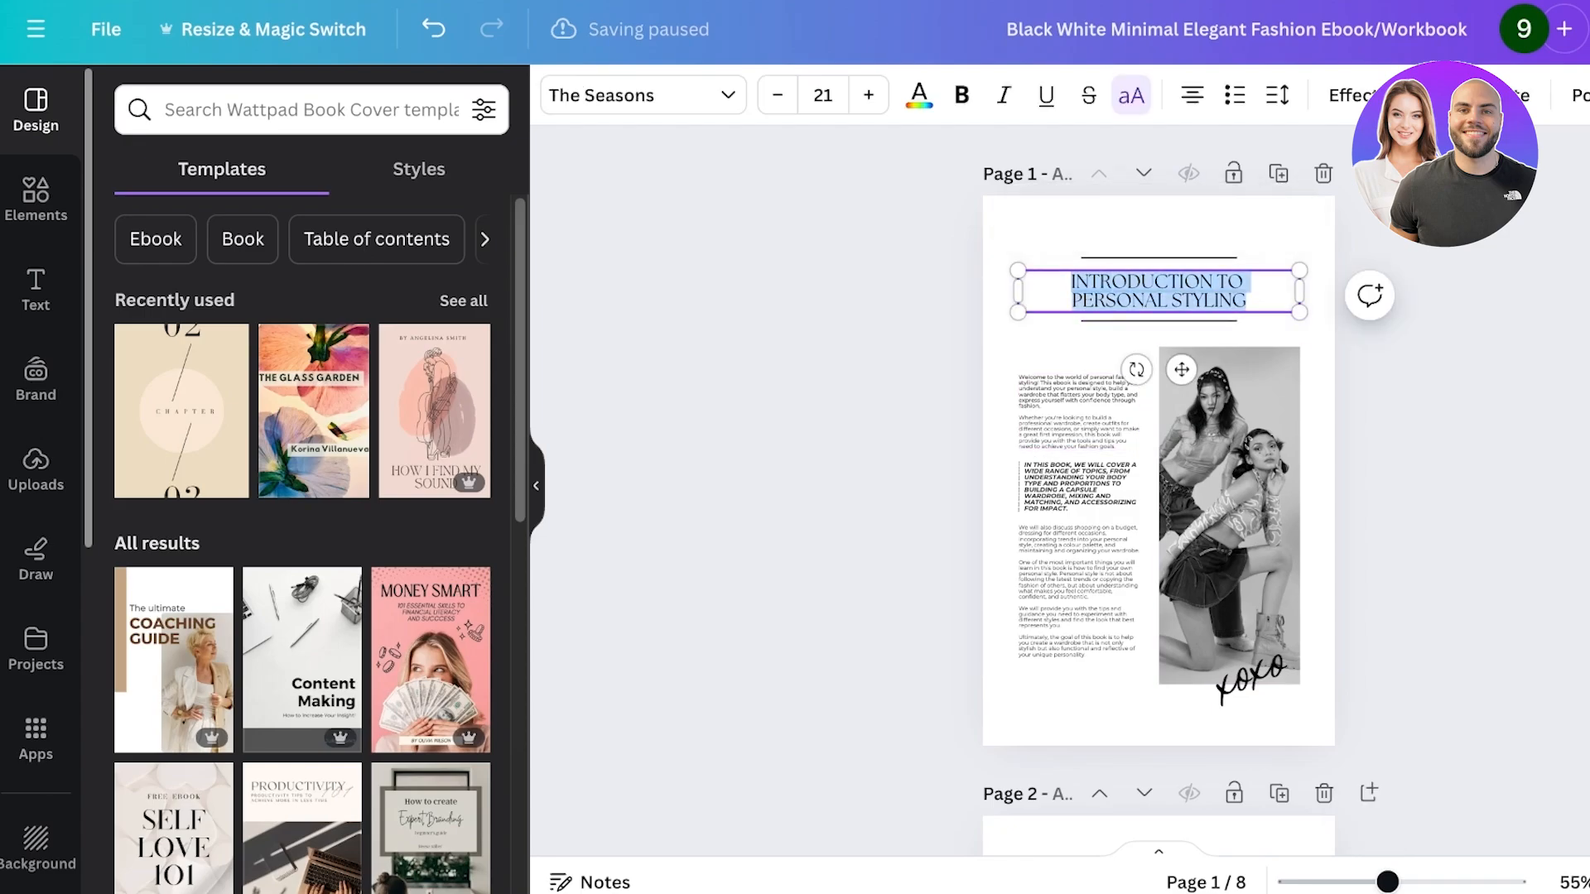
type("CHAPT")
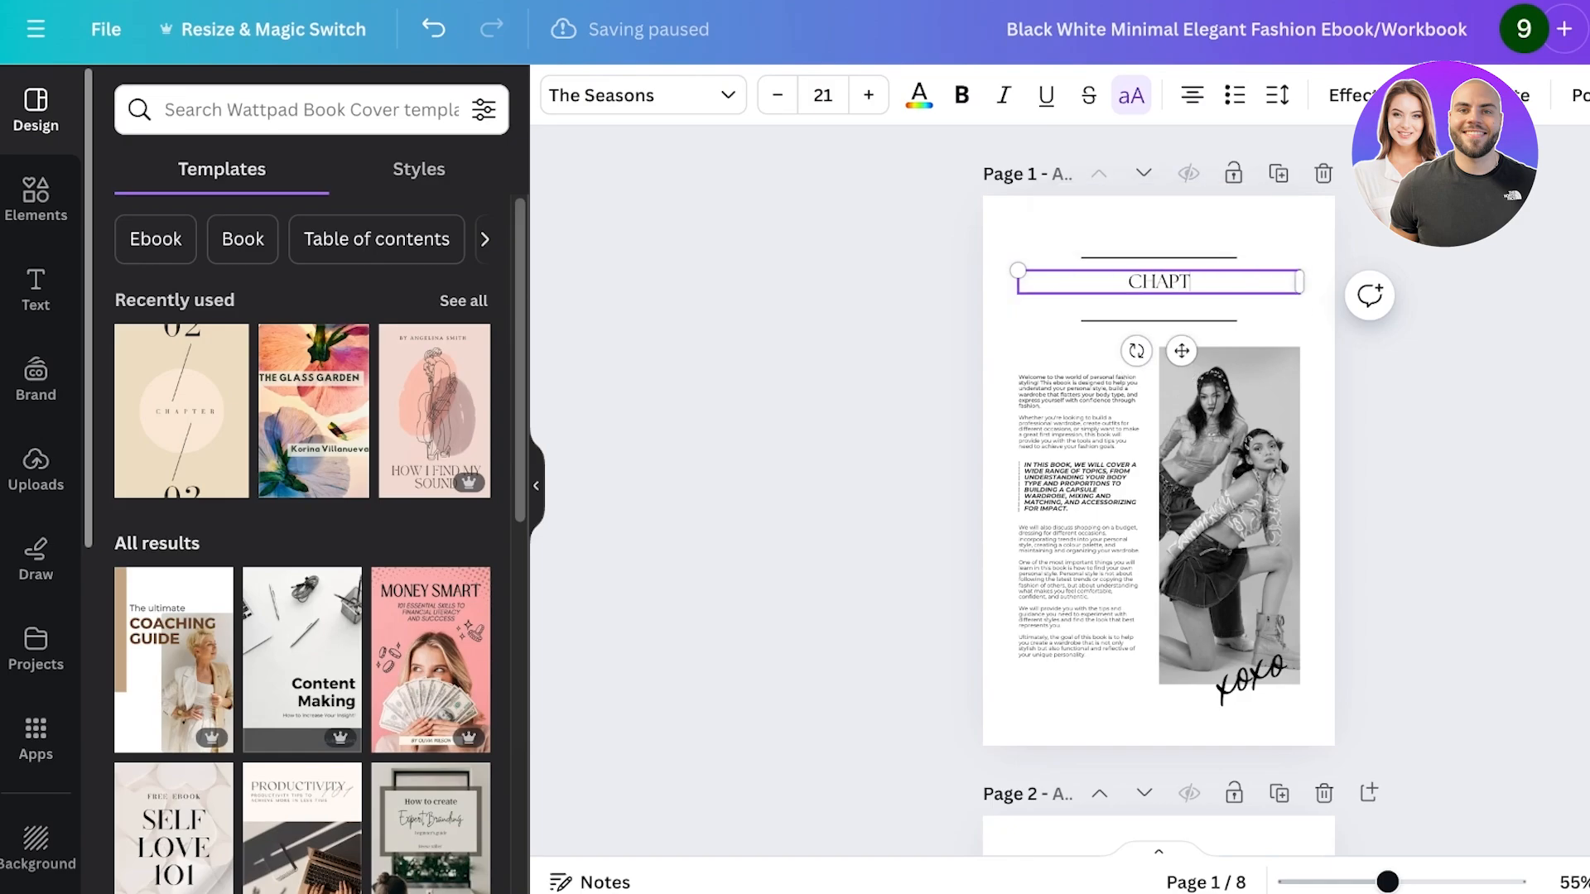
type("ER 1 : ALISSA")
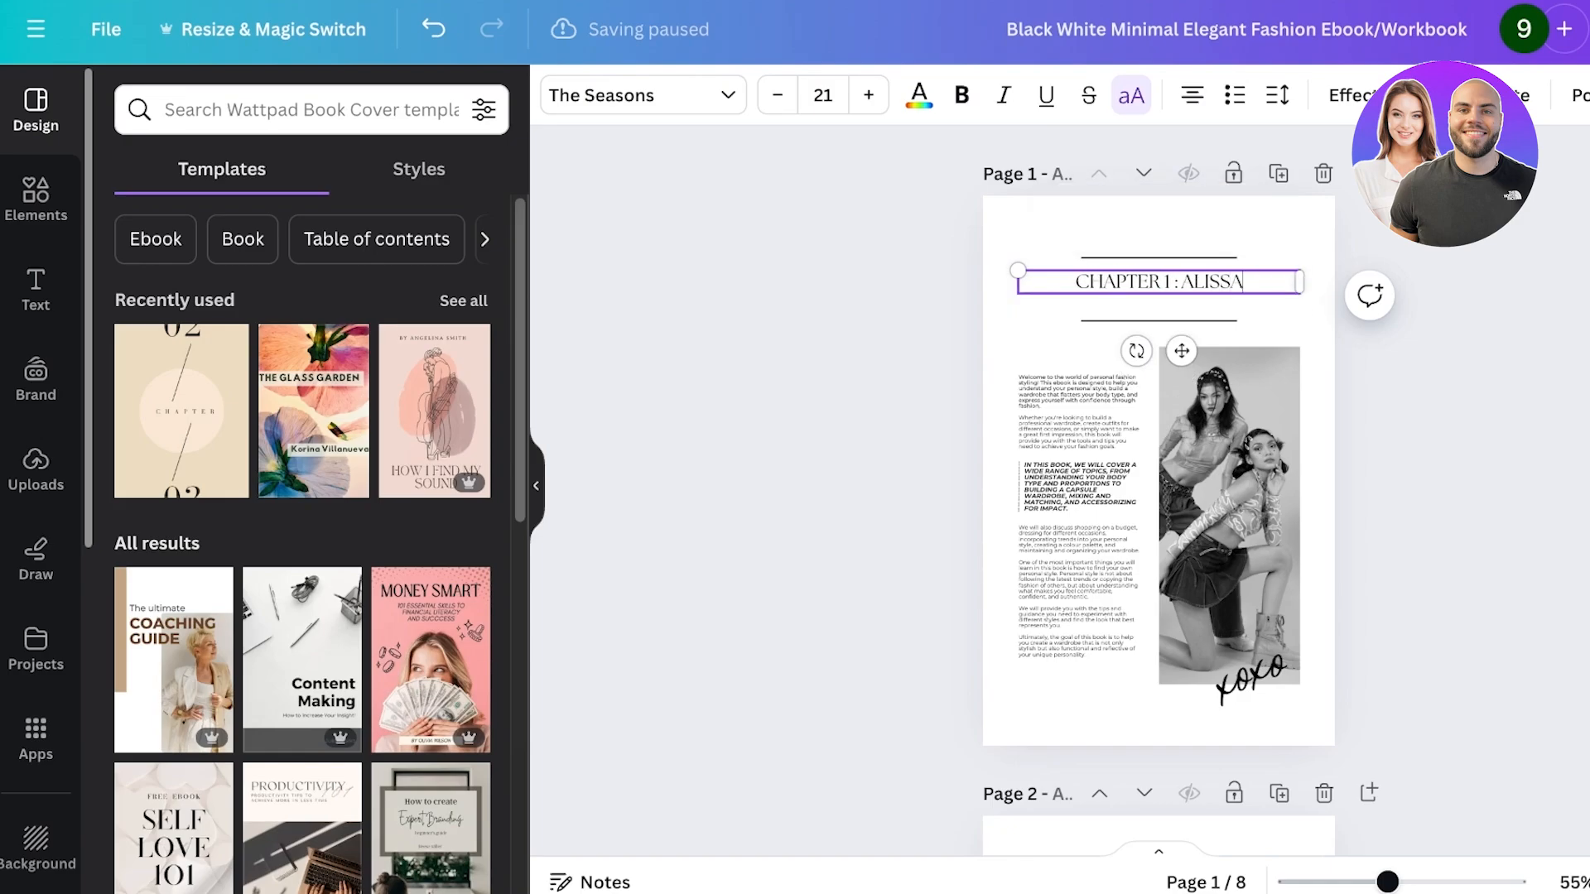
type(" SHEDS A TEAR")
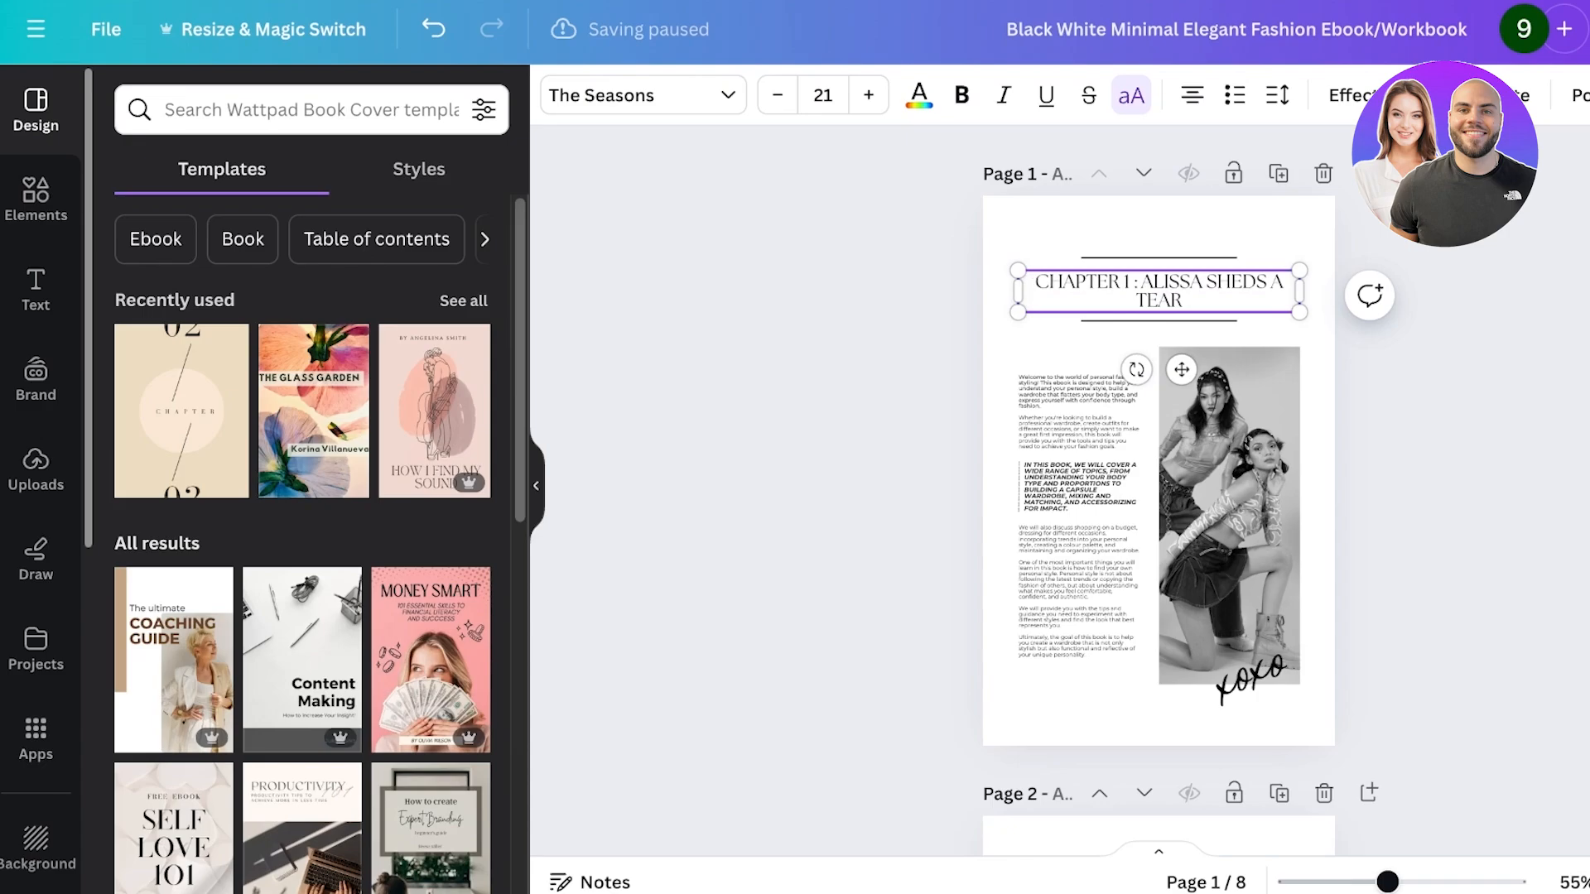
left_click_drag(1313, 260, 1299, 275)
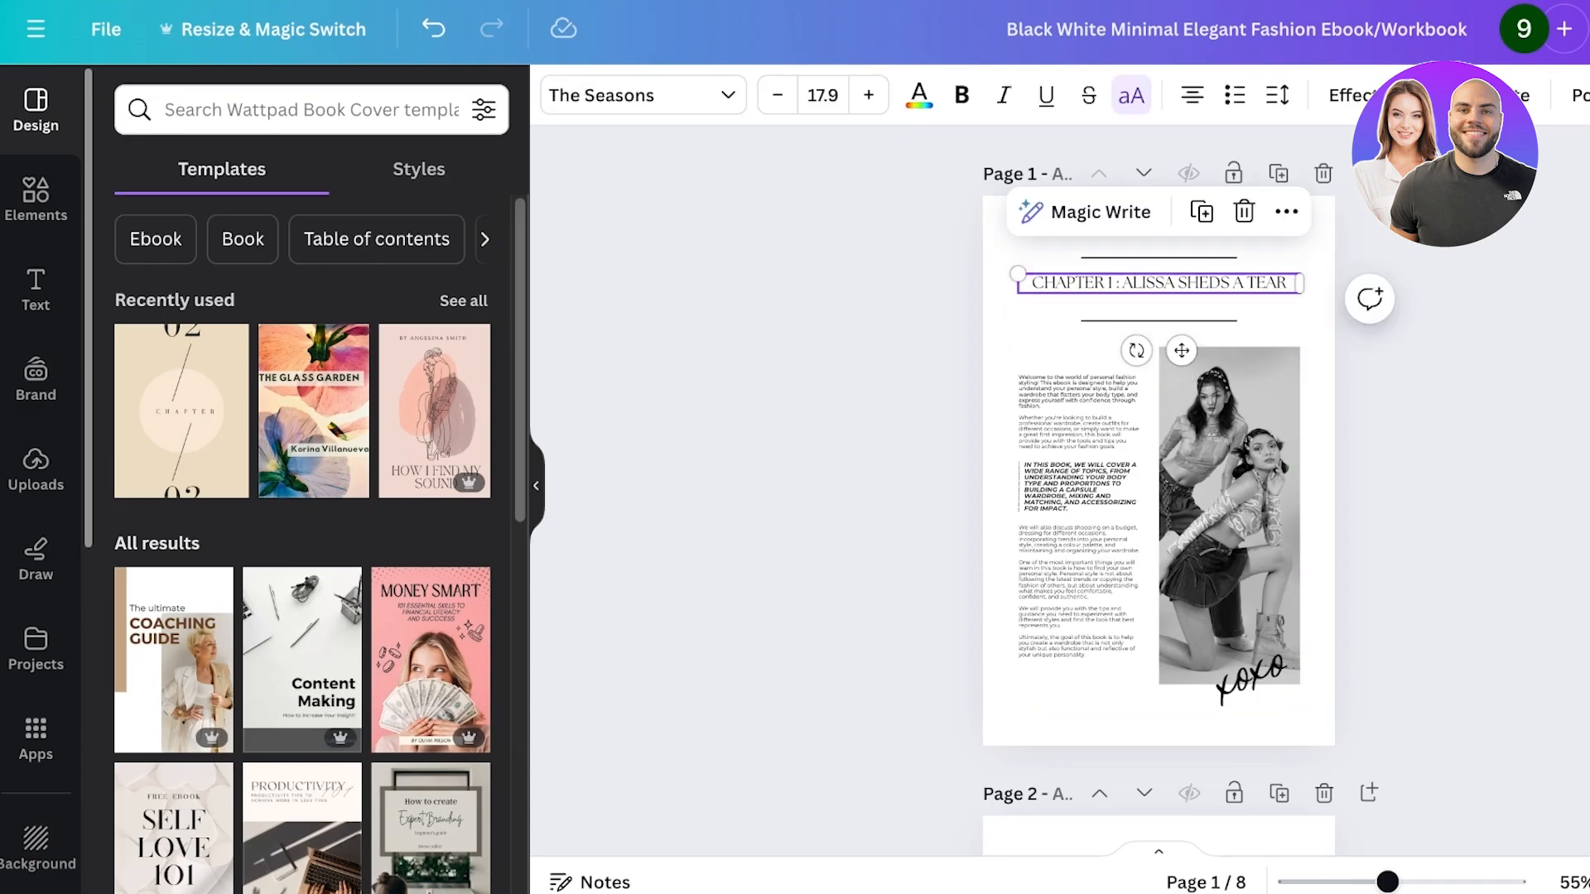
left_click_drag(1159, 283, 1159, 288)
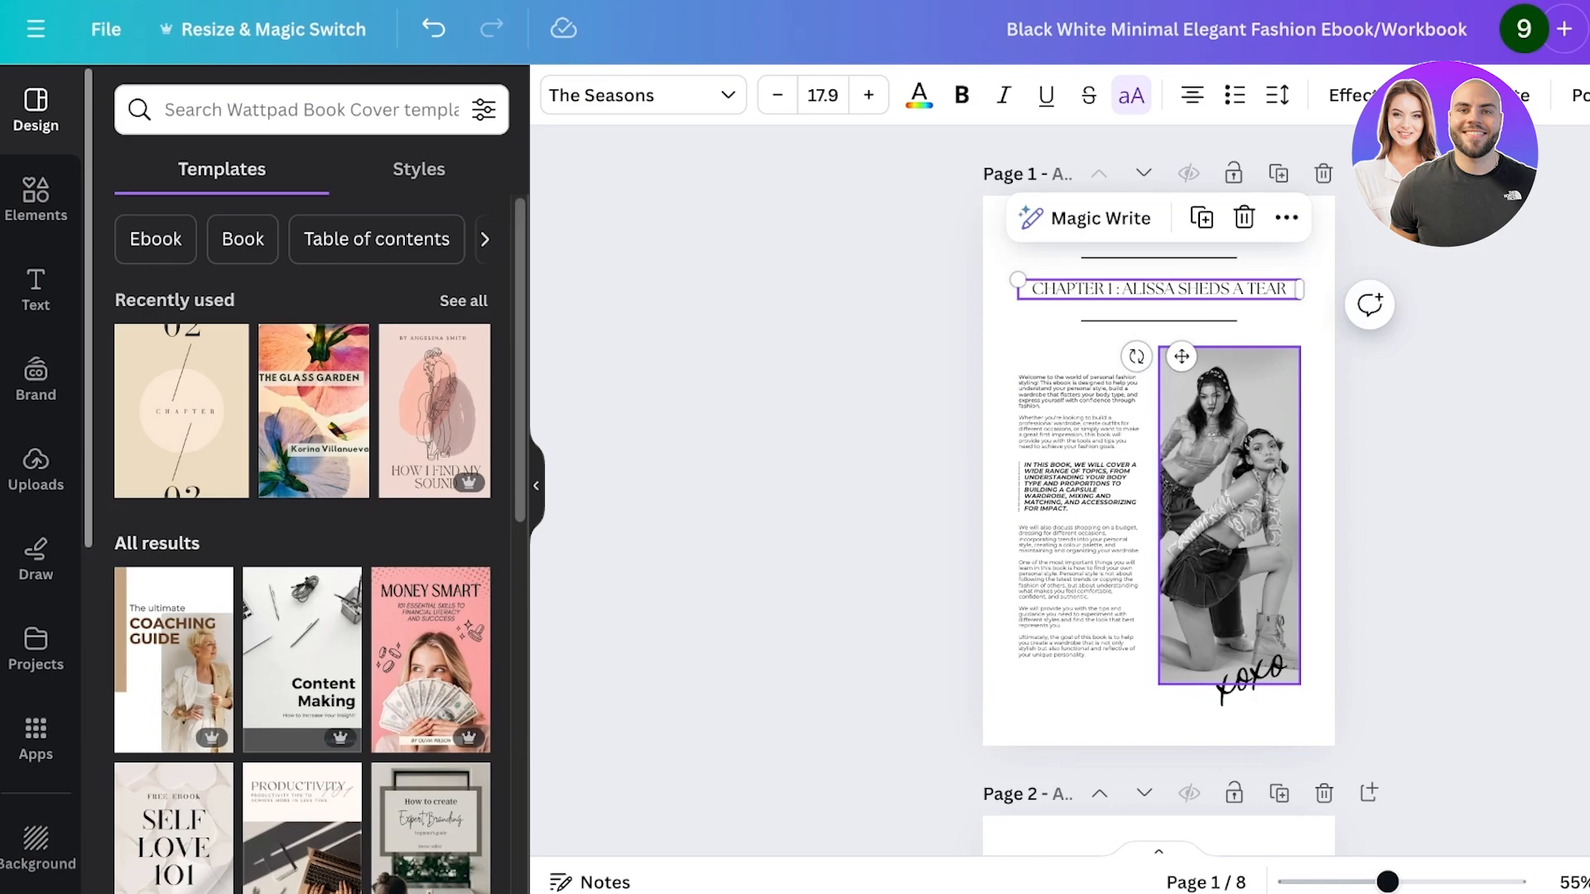
Delete the photo of the two women and the "xoxo" lettering from the chapter page
left_click_drag(1388, 882, 1413, 881)
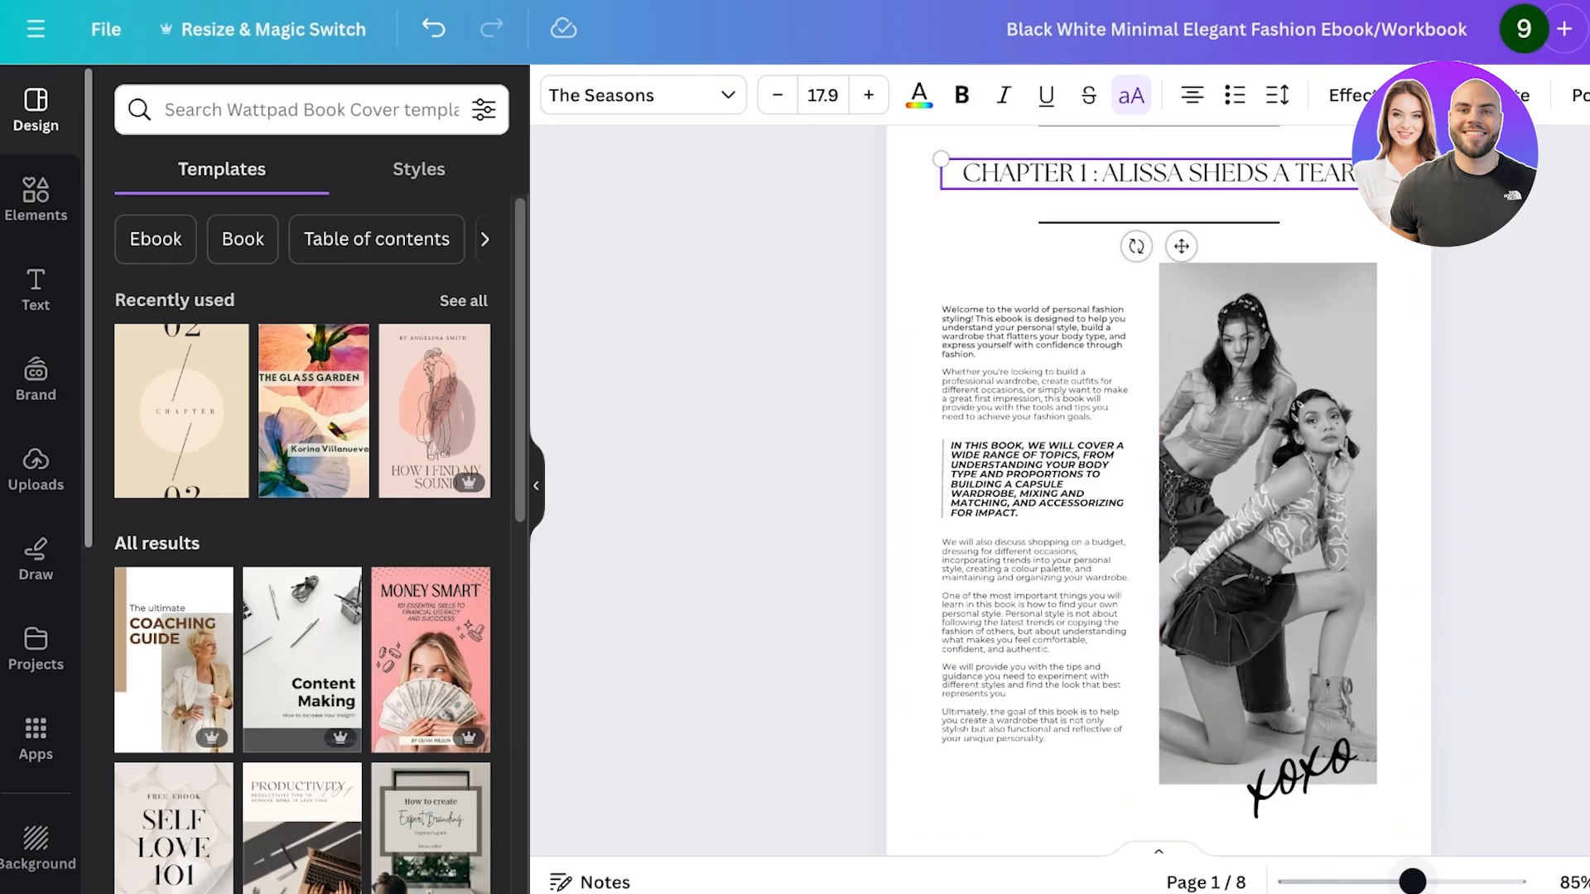
left_click(1275, 547)
key("Delete")
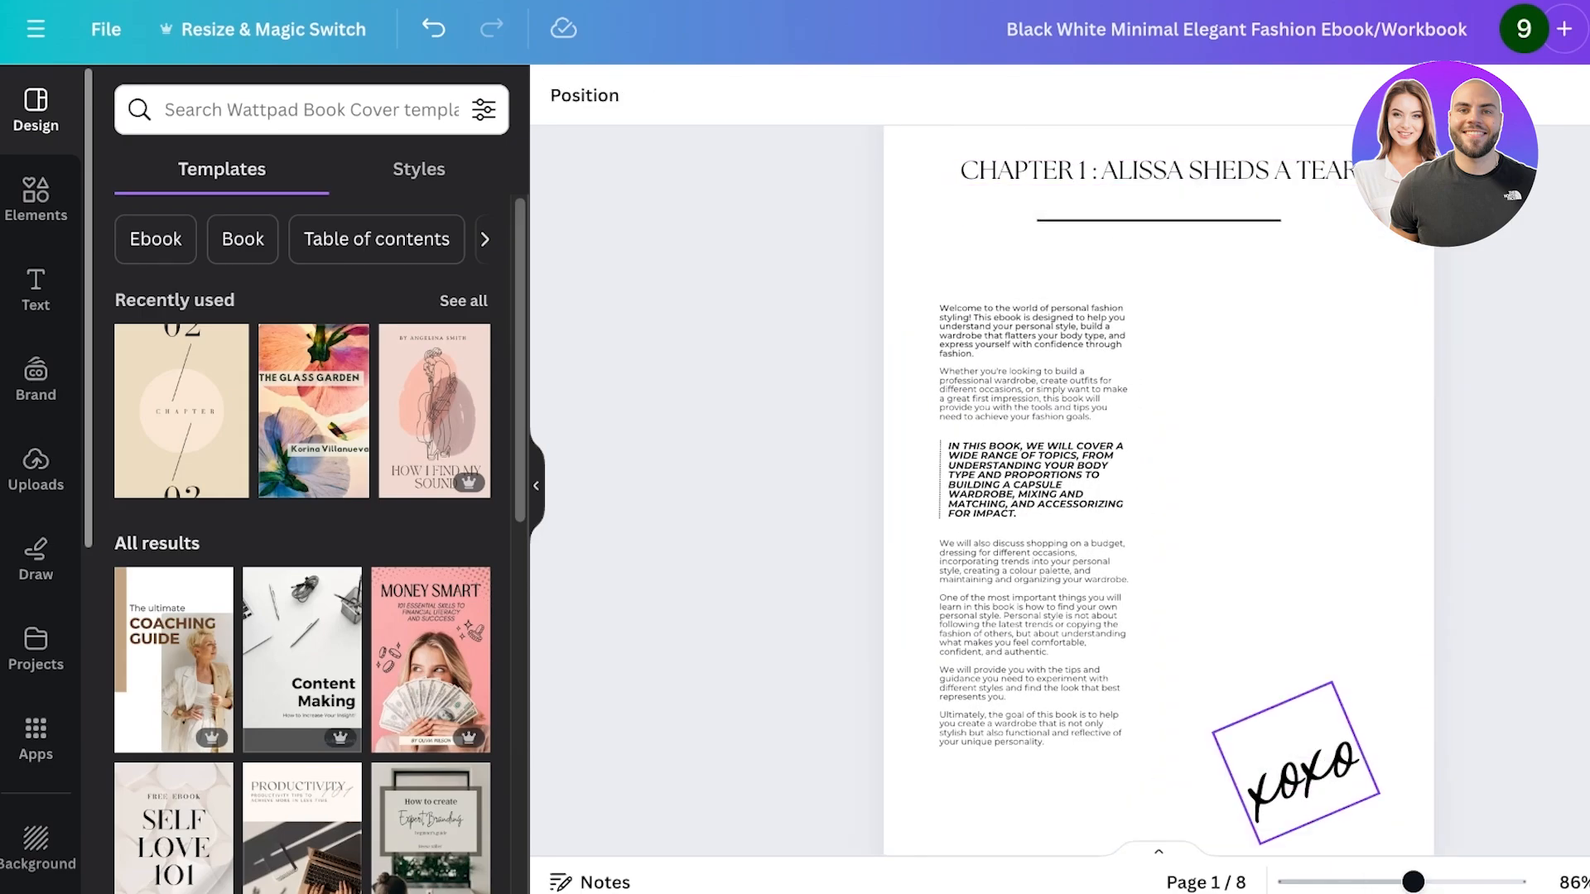
left_click(1303, 770)
key("Delete")
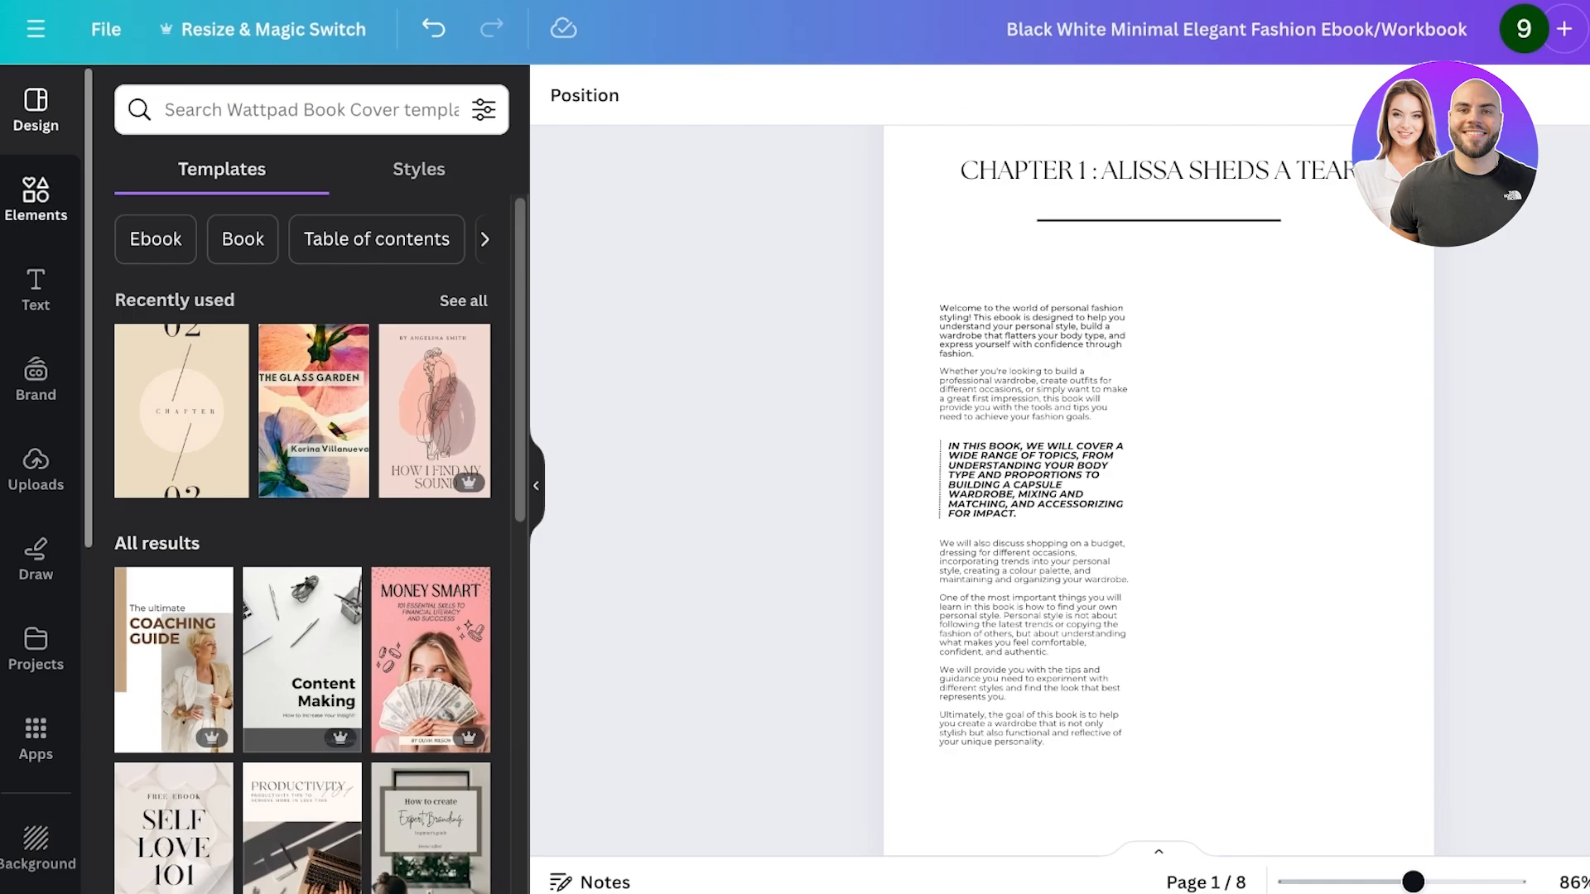
Search the elements for "young girl" and show all matching graphics
left_click(35, 199)
left_click(282, 109)
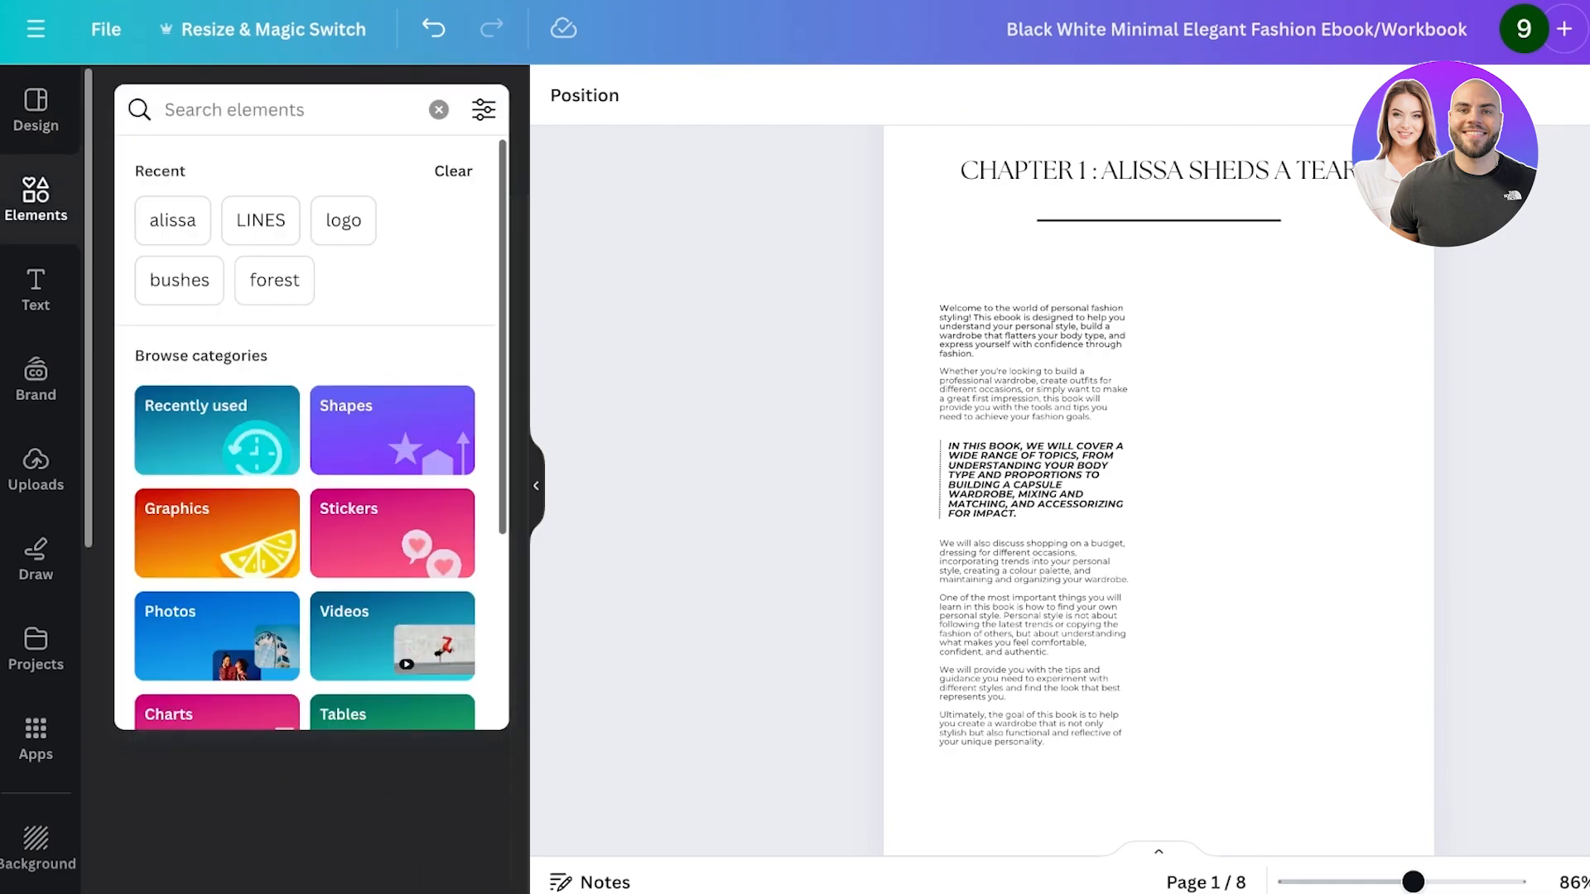
type("young girl")
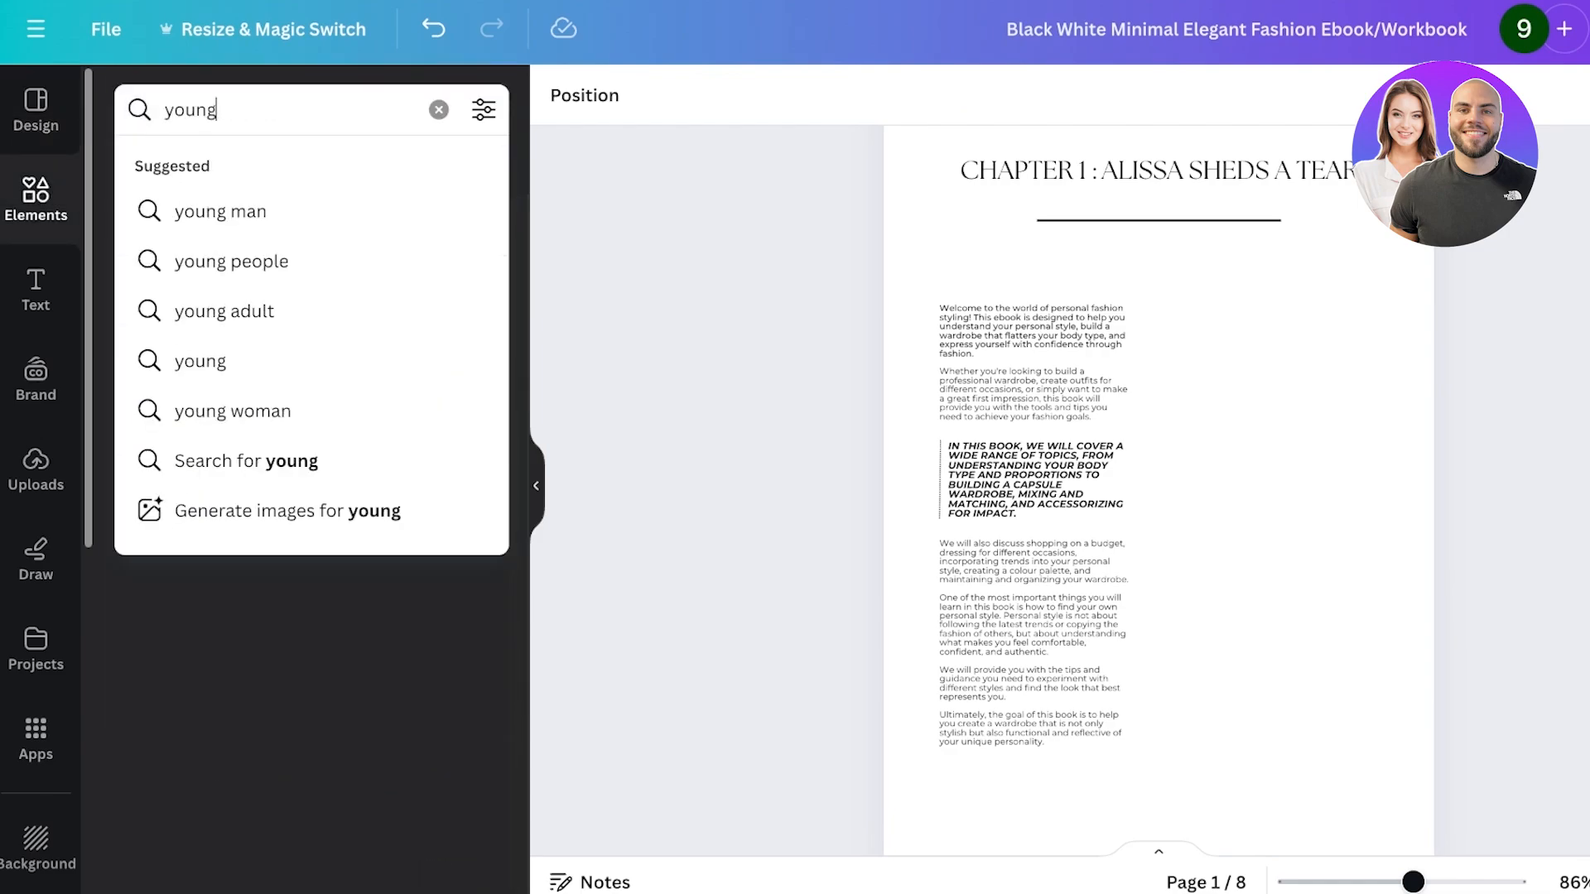
key("Return")
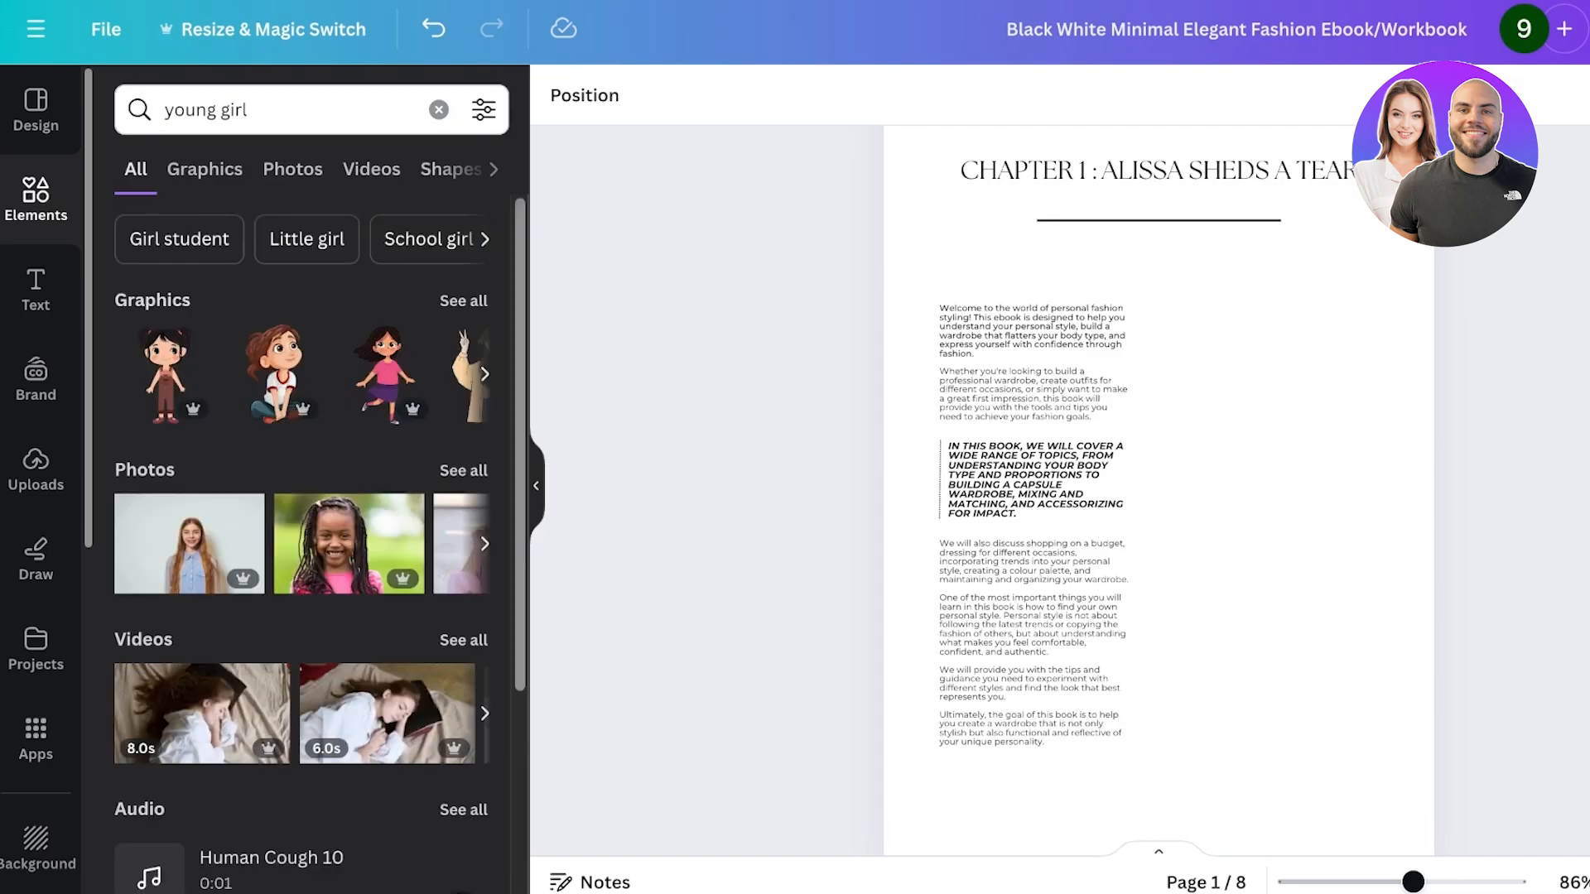
left_click(463, 300)
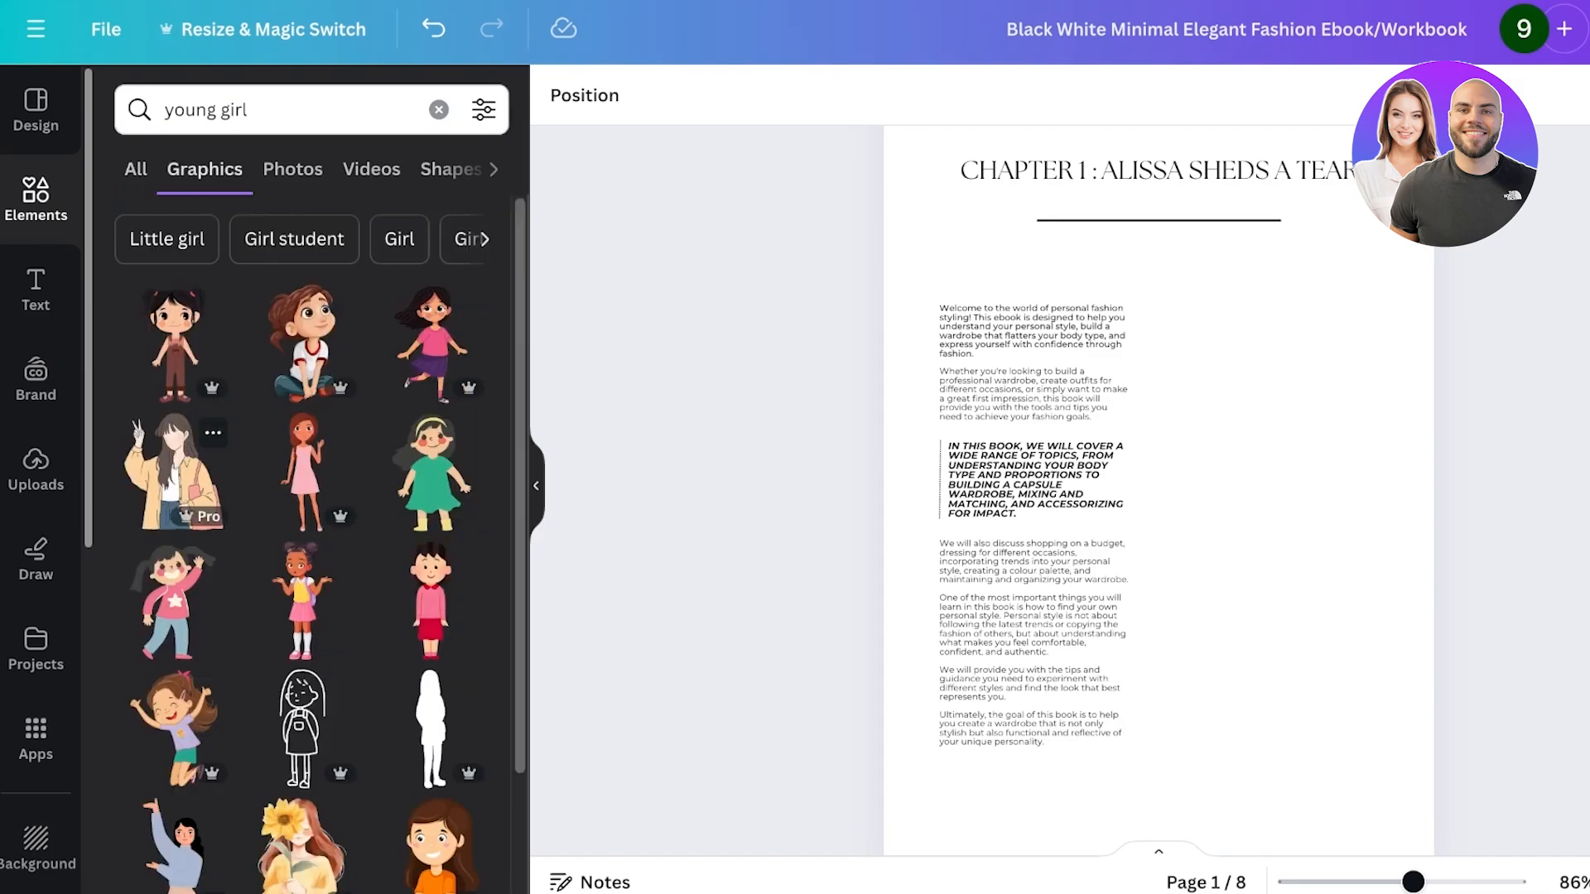
Try the illustration of the dark-haired girl with flowers on the chapter page, shifted slightly toward the outer edge
scroll(306, 563, "down", 2)
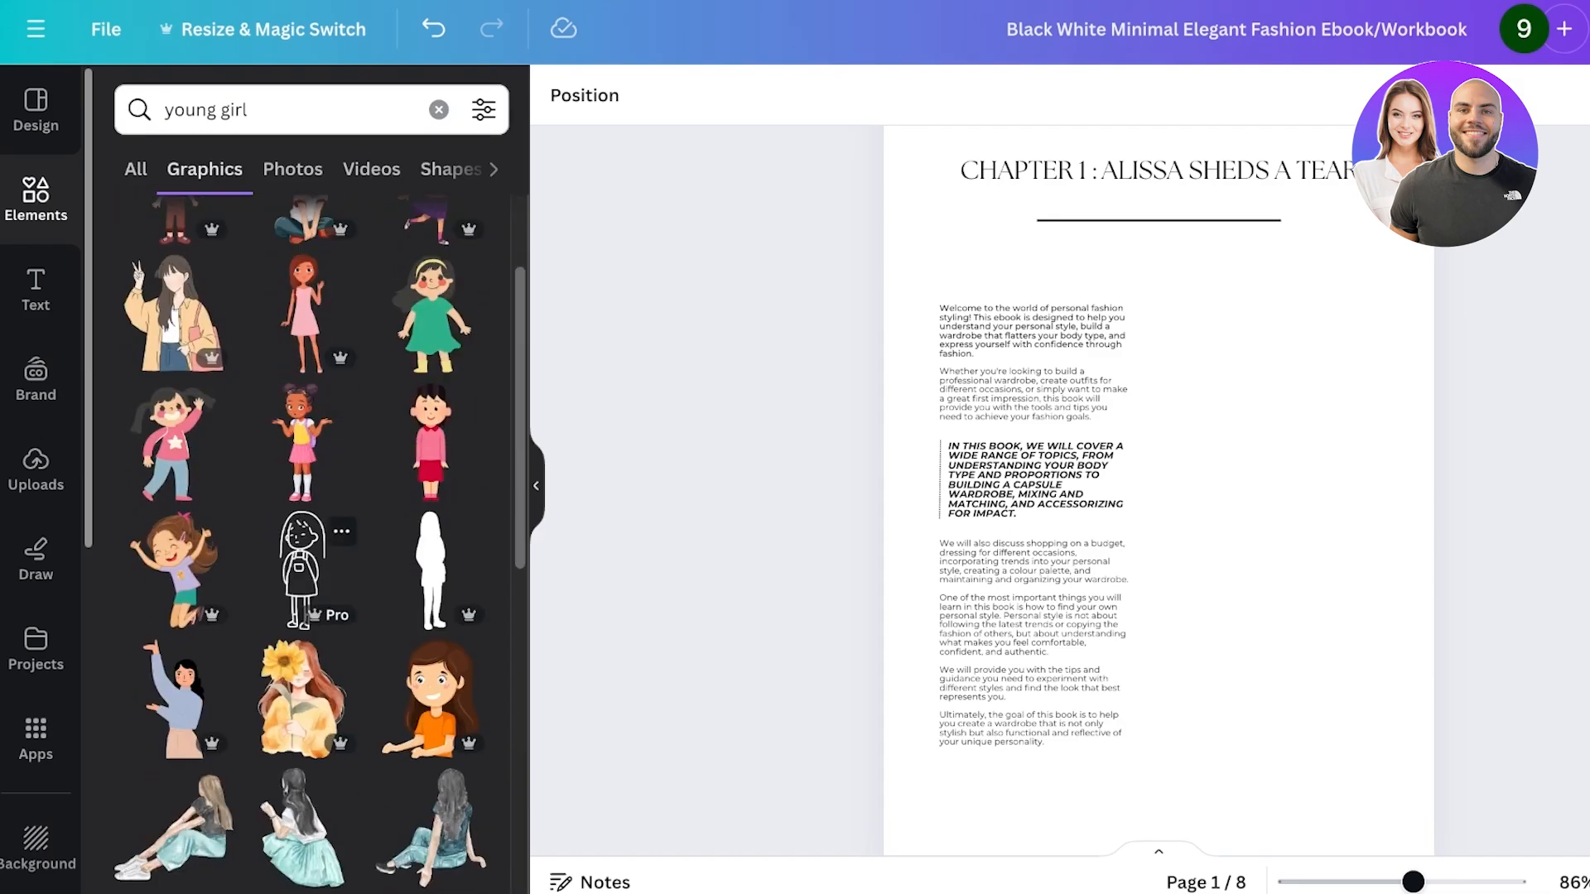
scroll(306, 563, "down", 6)
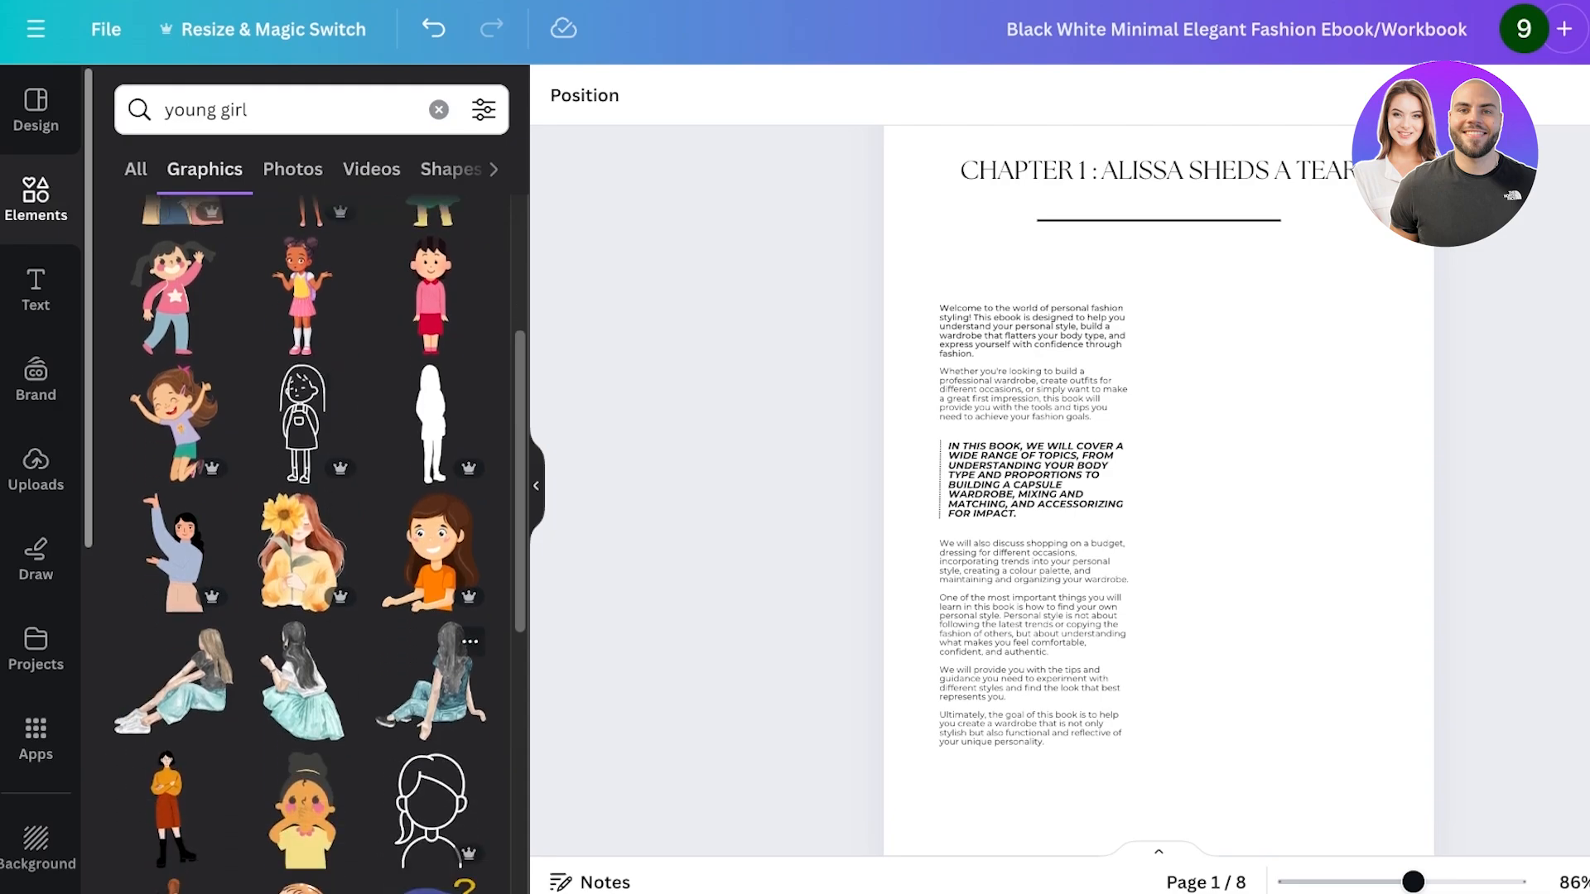
scroll(306, 580, "down", 3)
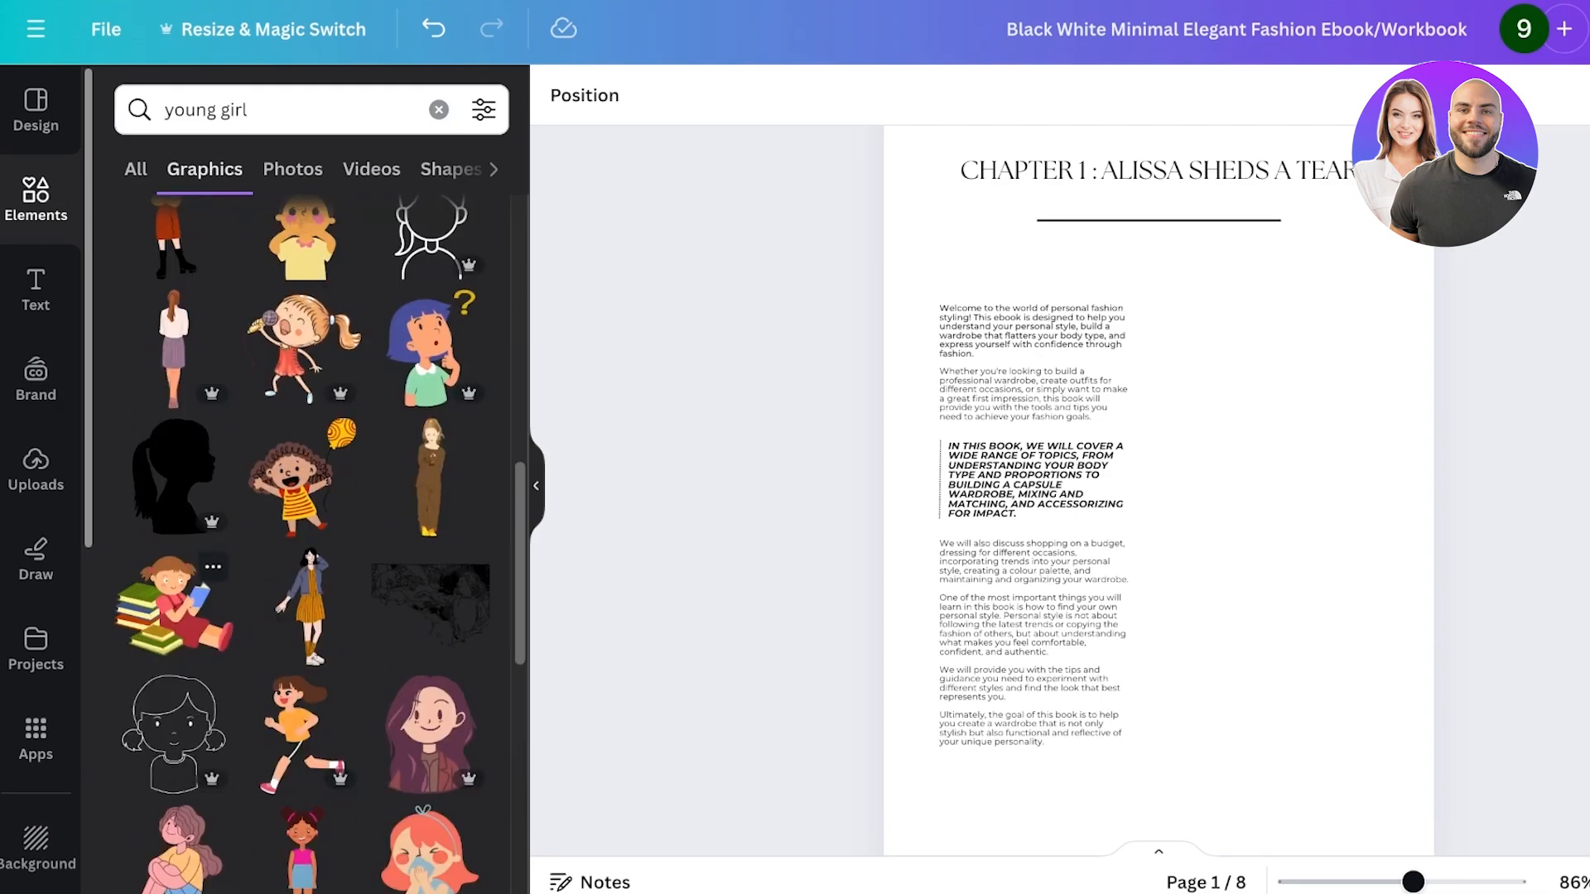
scroll(306, 580, "down", 2)
scroll(306, 579, "down", 4)
left_click(303, 515)
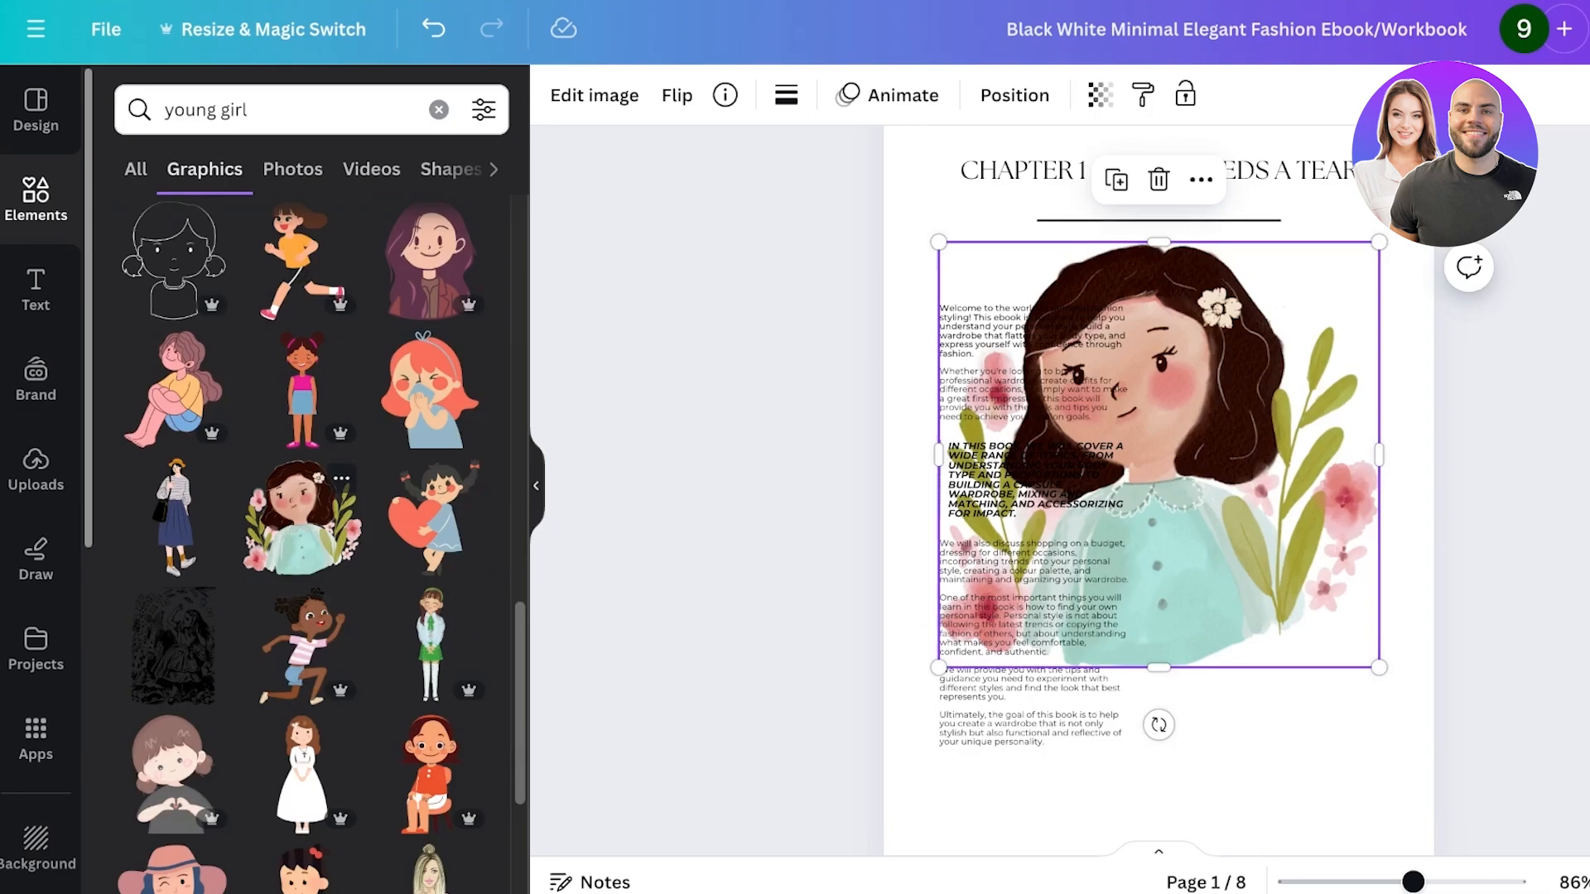
left_click_drag(1158, 454, 1194, 480)
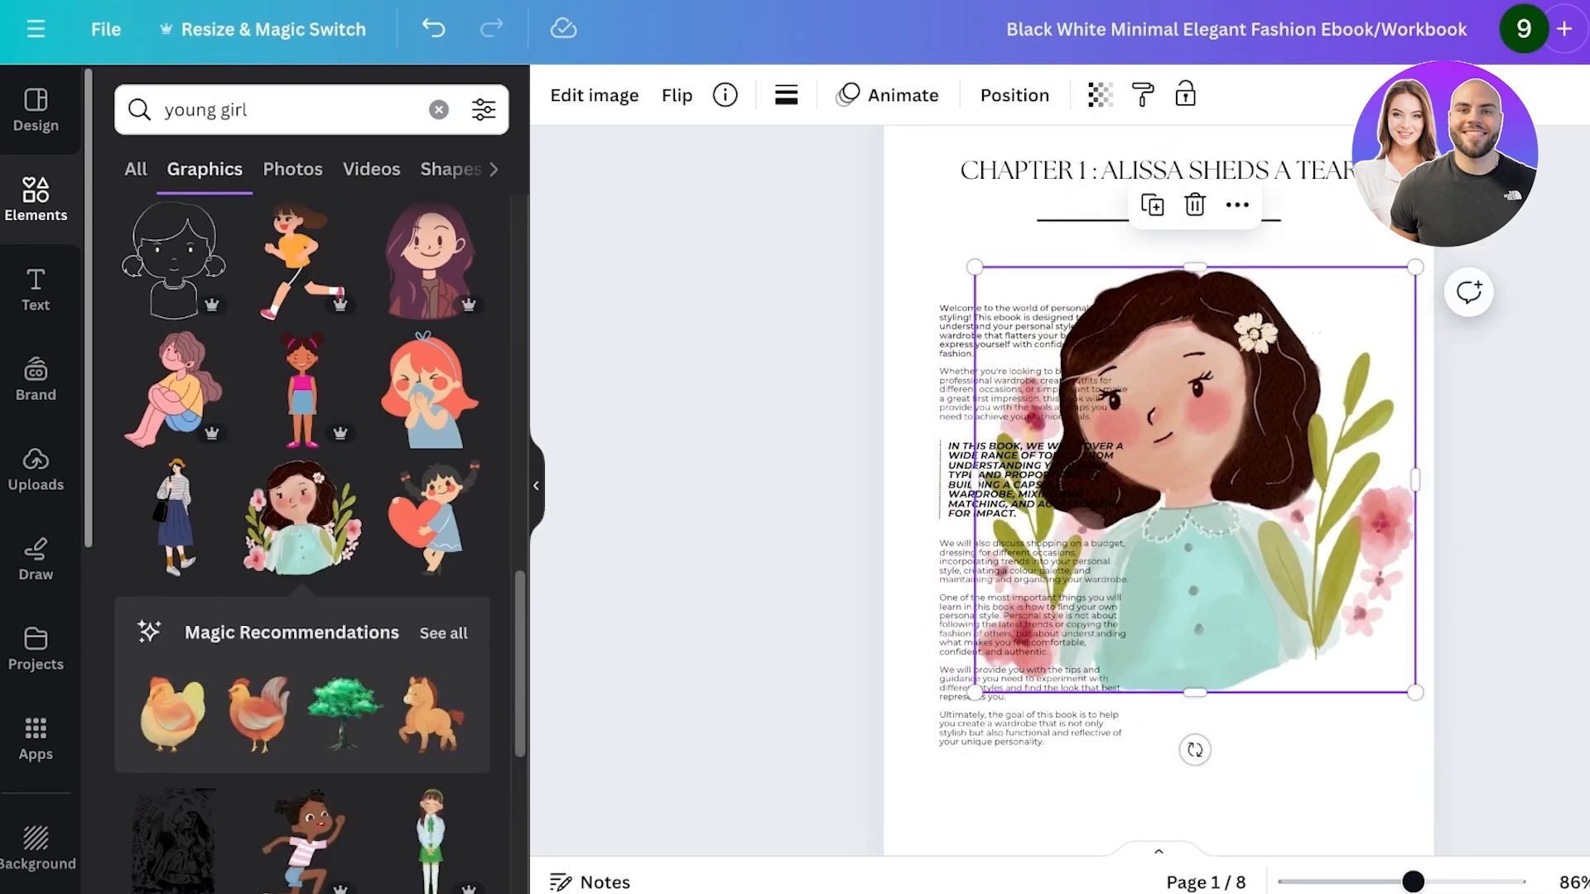
Look through all Magic Recommendations for the girl-with-flowers illustration, and delete it from the page
left_click(444, 632)
scroll(302, 497, "down", 4)
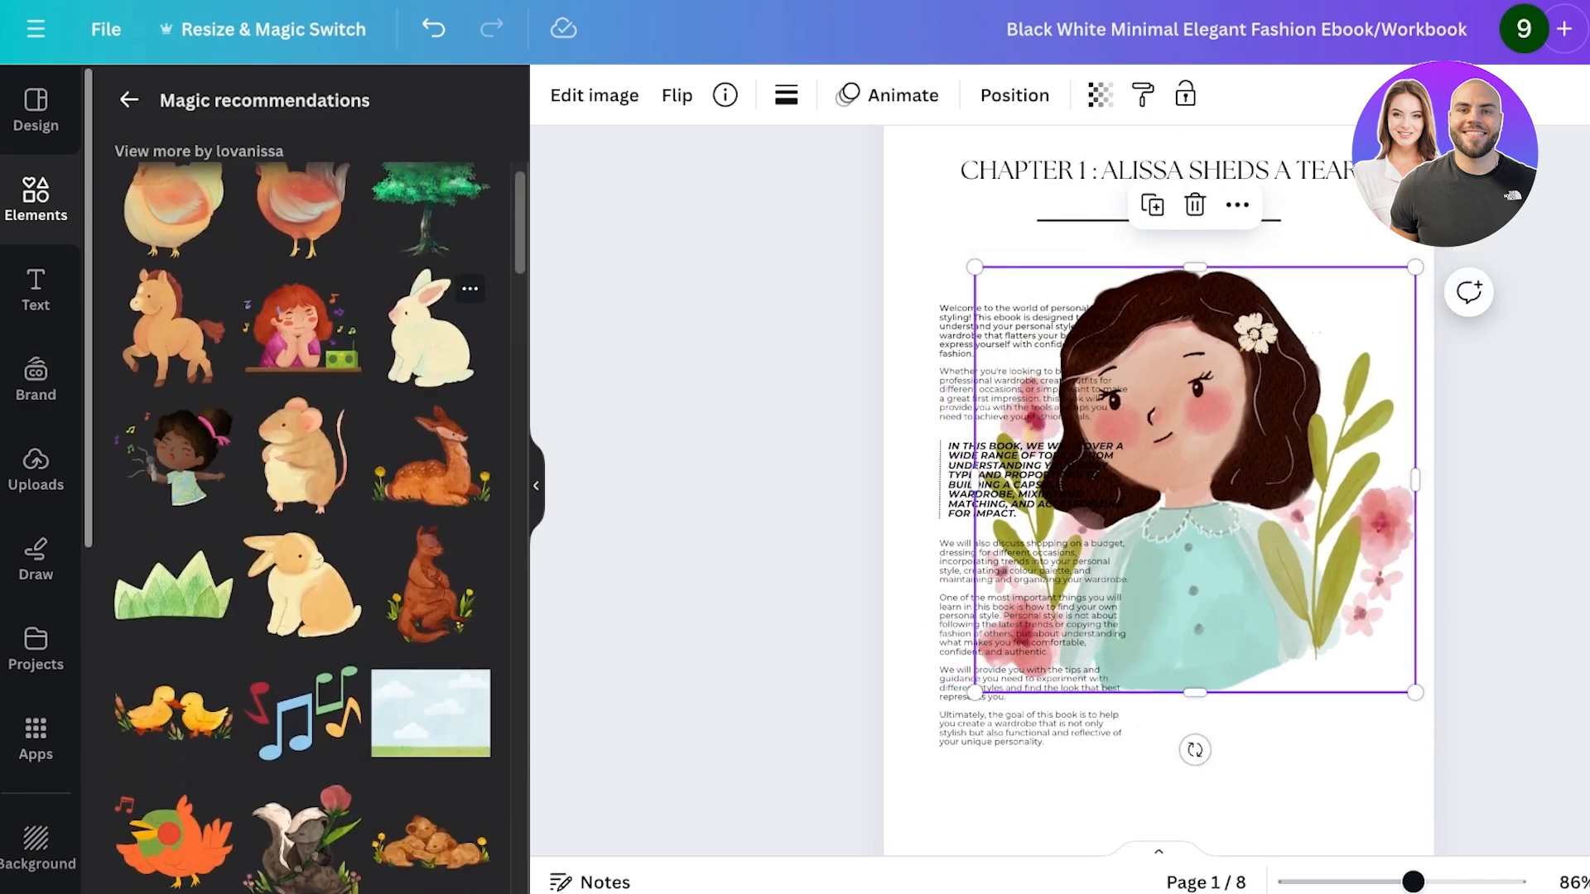
scroll(302, 373, "down", 6)
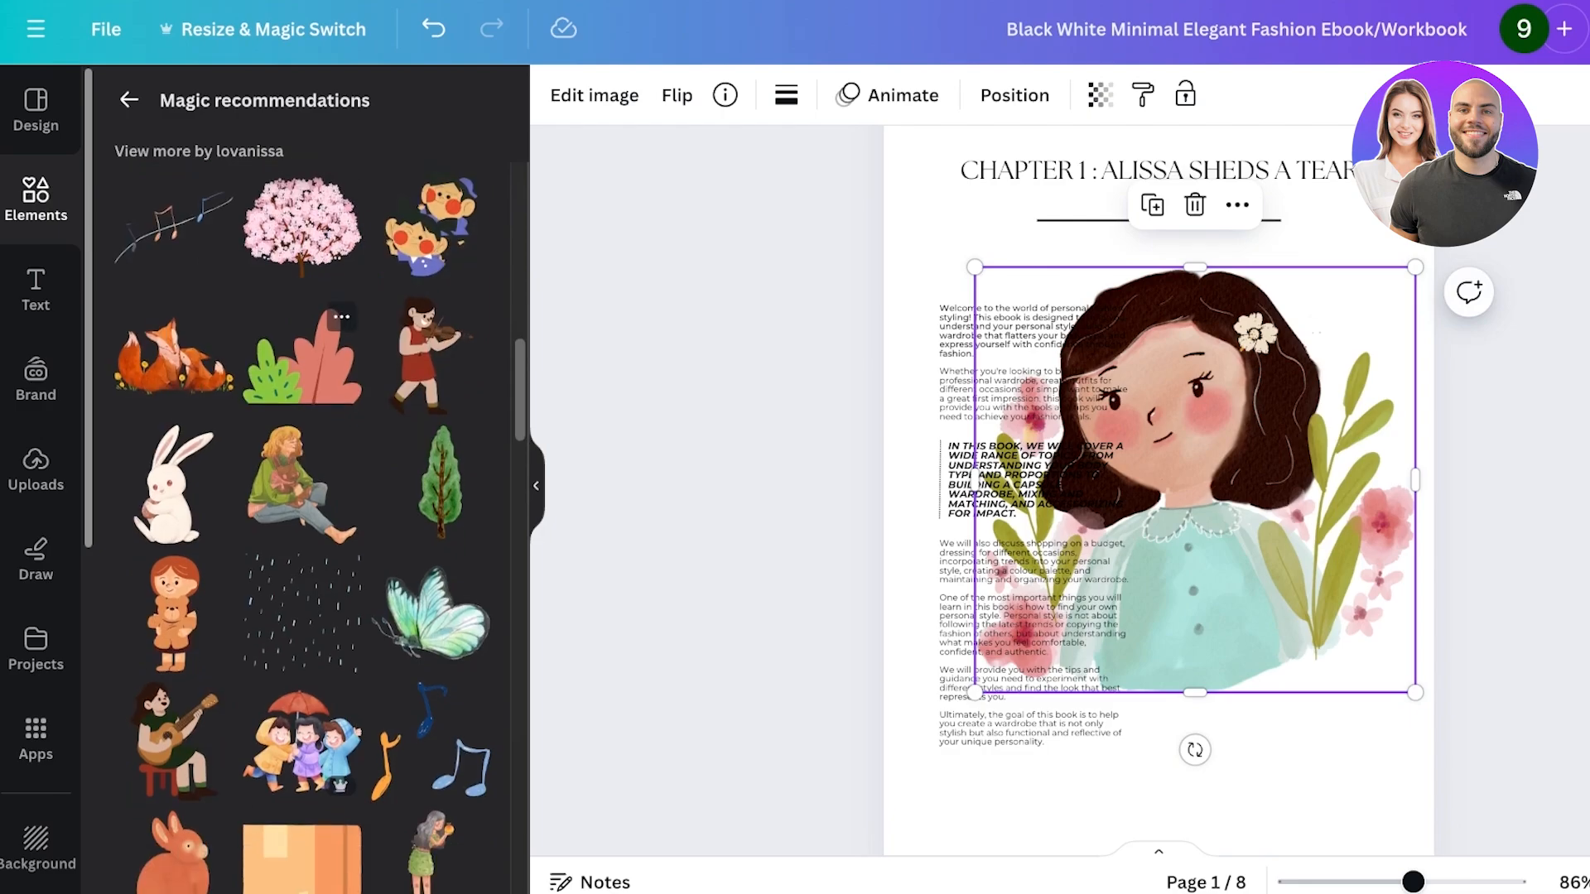
scroll(302, 530, "down", 7)
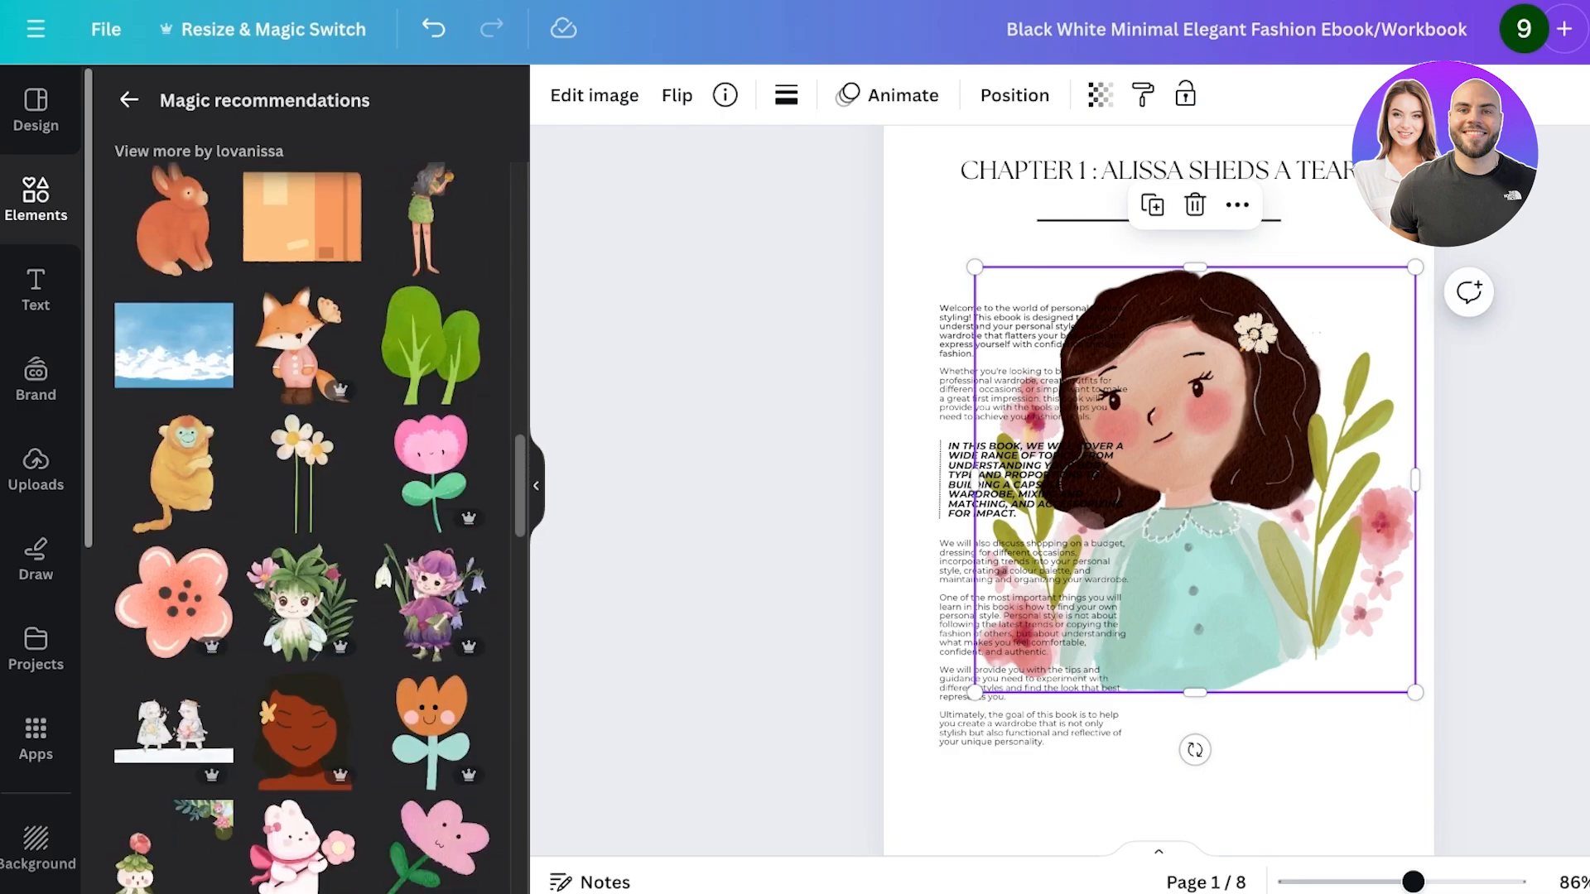
key("Delete")
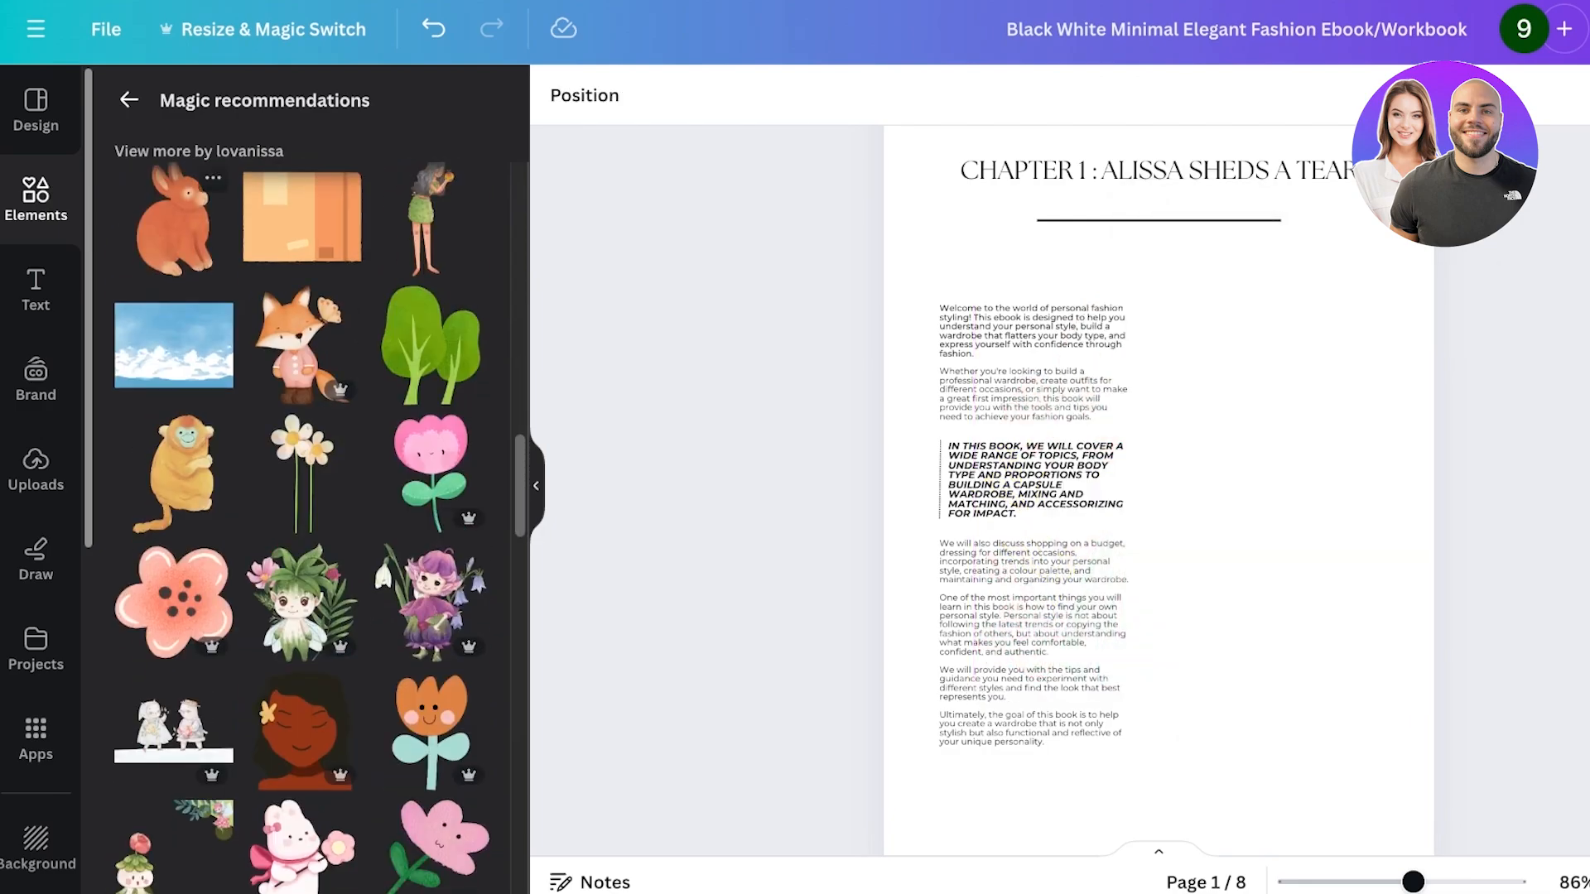
Return to the "young girl" graphics and add the winking girl with a pink hat to the chapter page
left_click(129, 100)
scroll(302, 389, "down", 5)
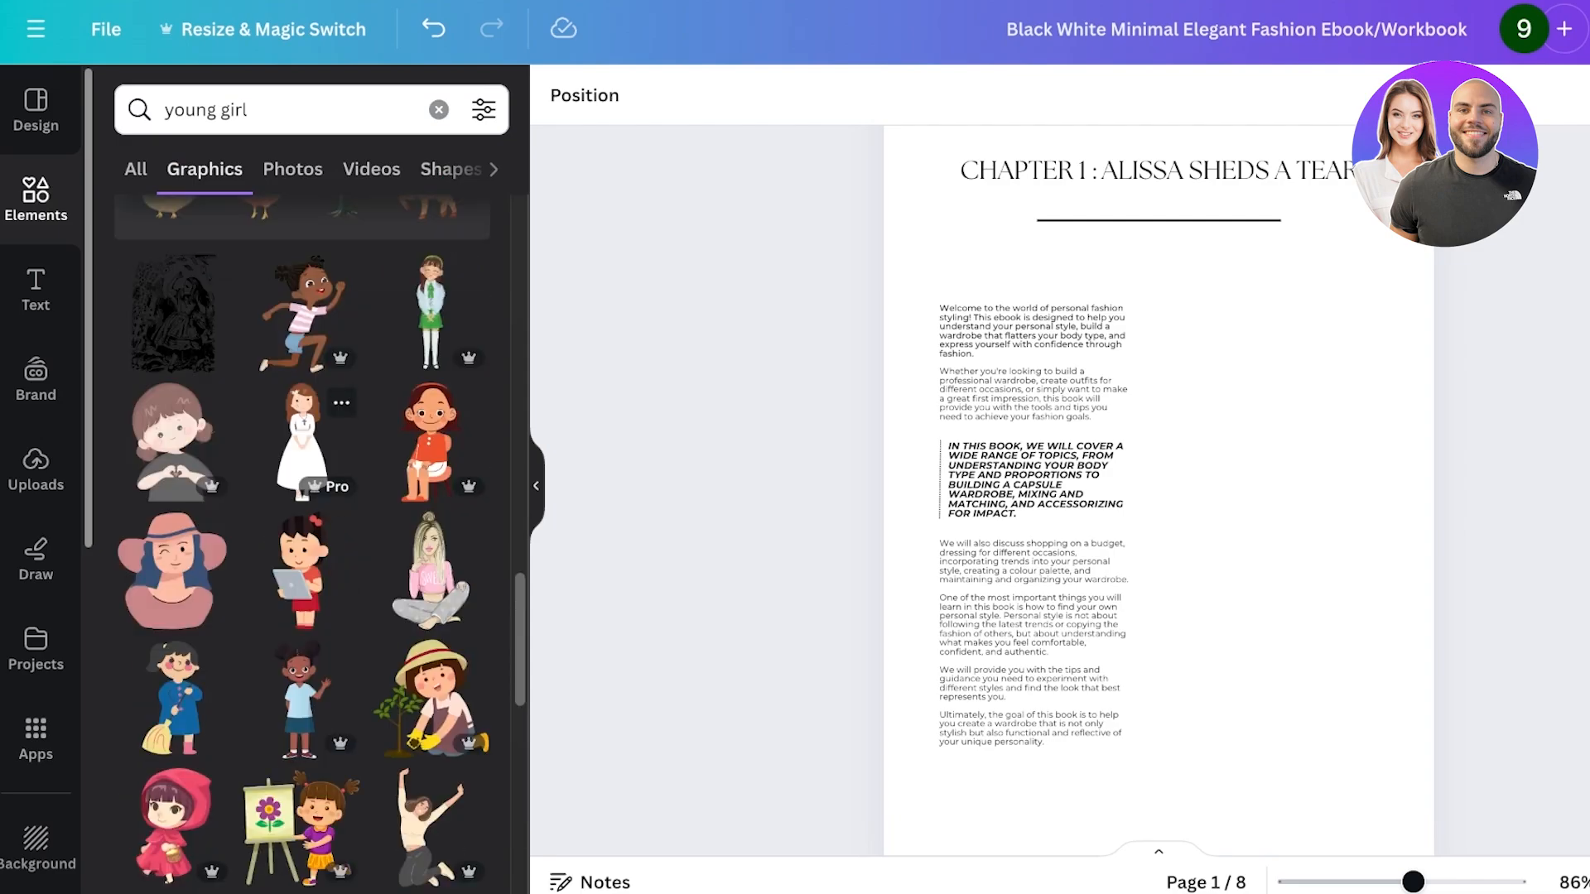
left_click(170, 571)
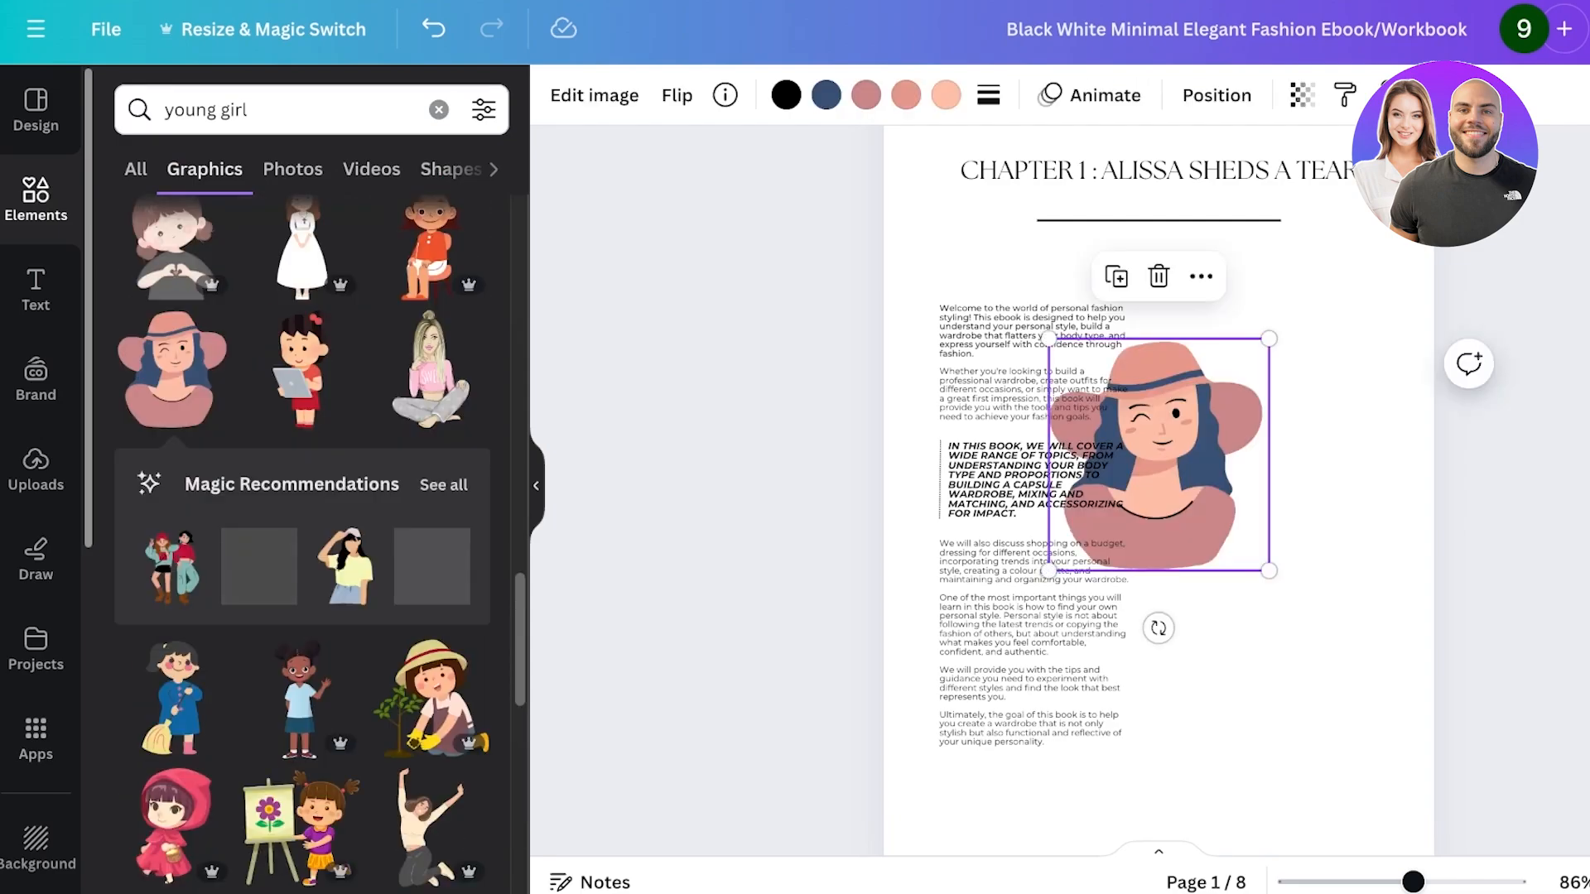
Delete the winking girl from the chapter page, and try the child sleeping under a white blanket before removing it as well
left_click_drag(1156, 452, 1317, 711)
key("Delete")
scroll(40, 481, "down", 5)
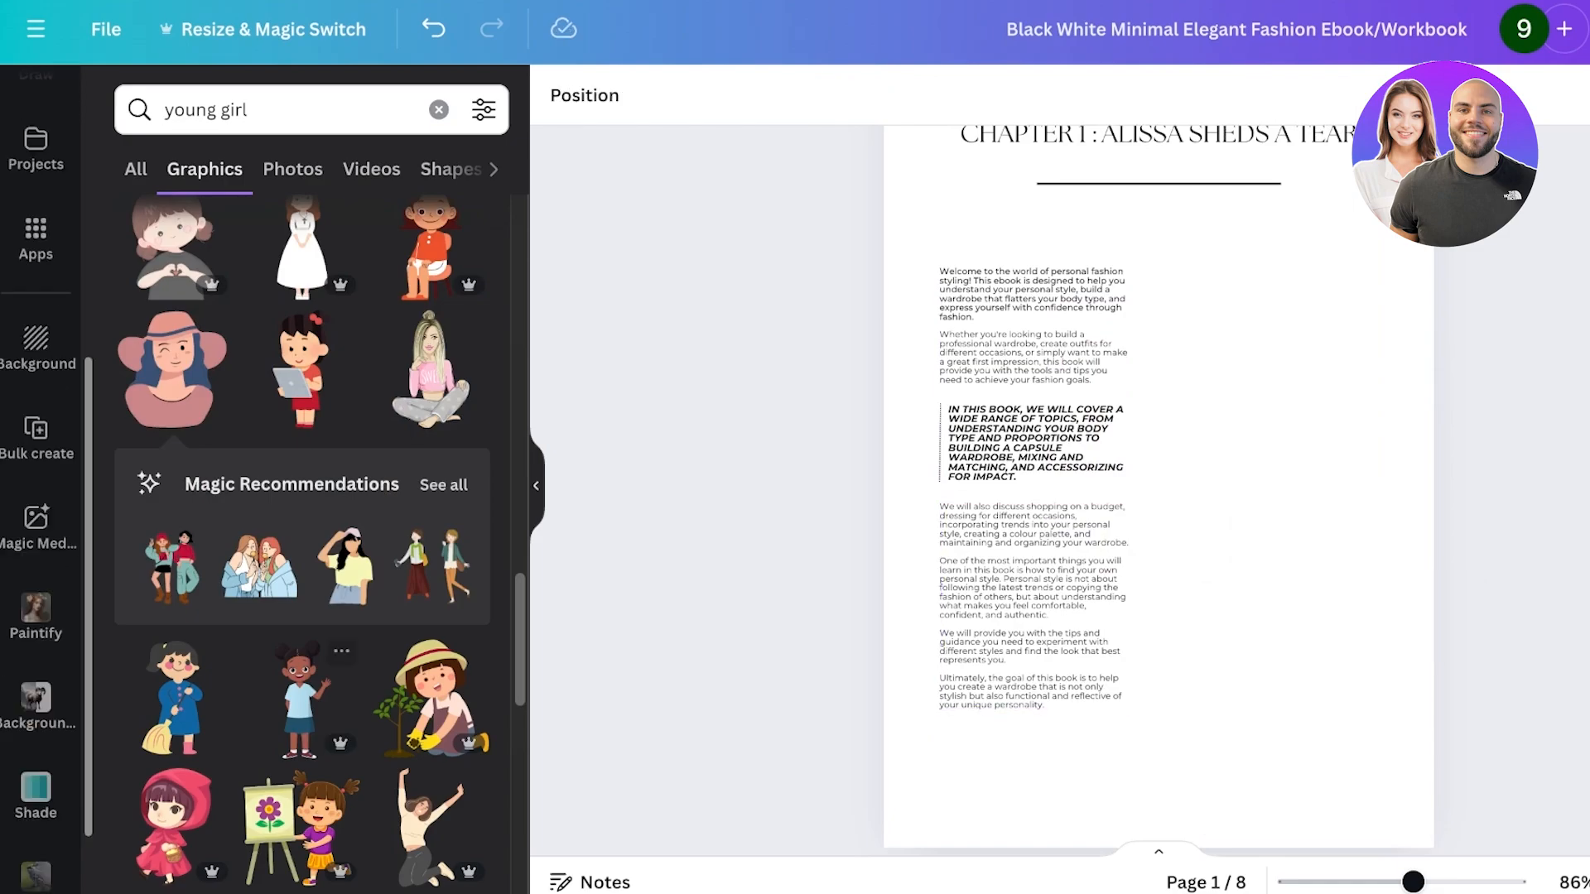
scroll(303, 538, "down", 3)
scroll(1159, 464, "down", 2)
left_click(426, 807)
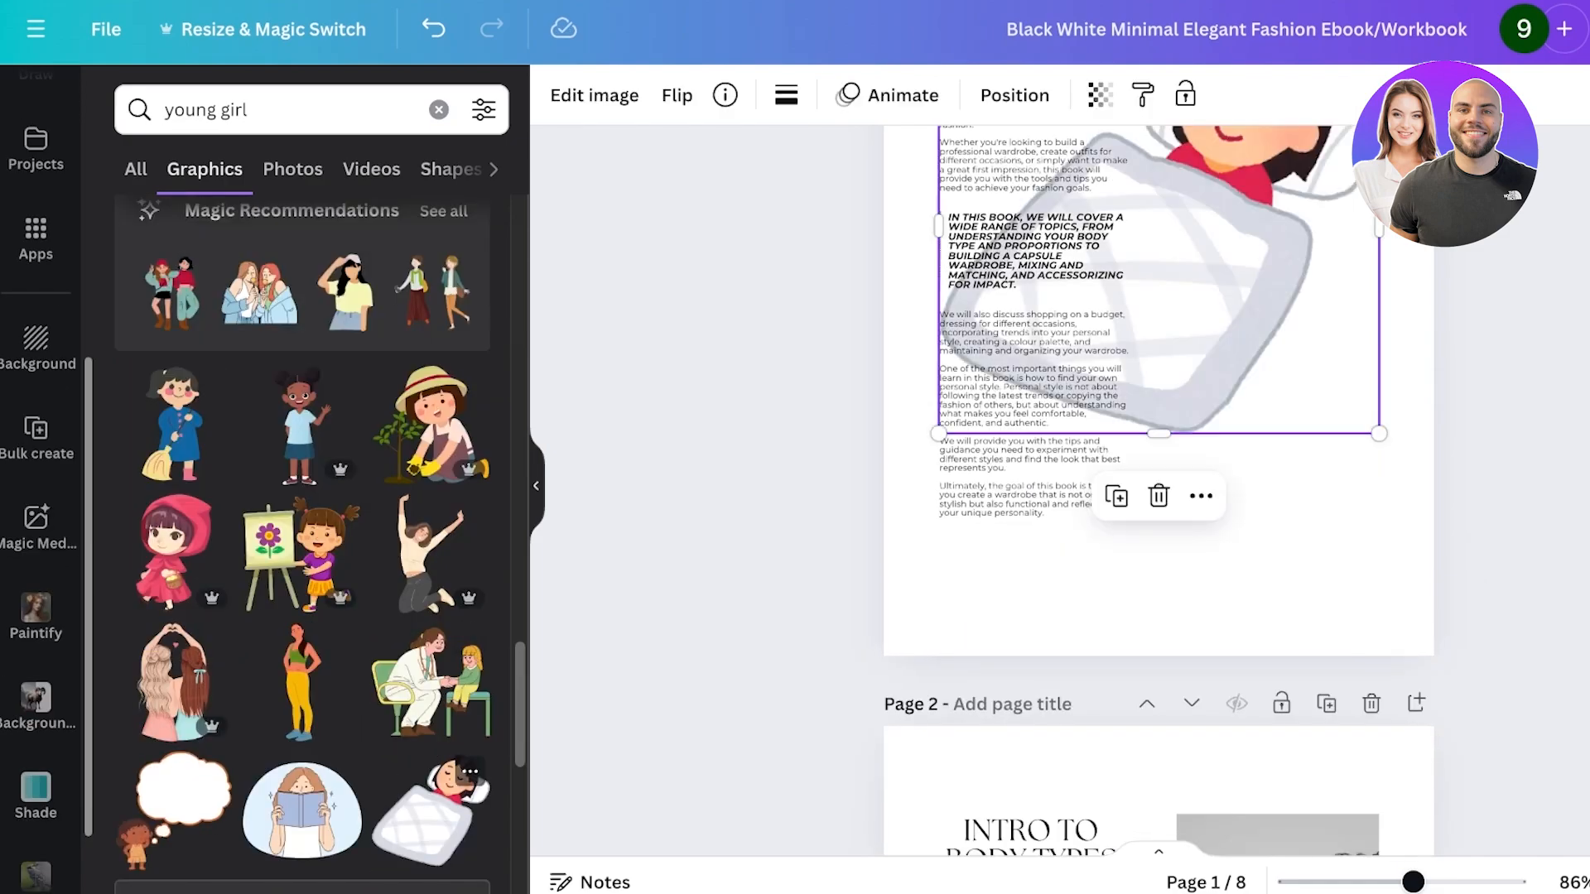
key("Delete")
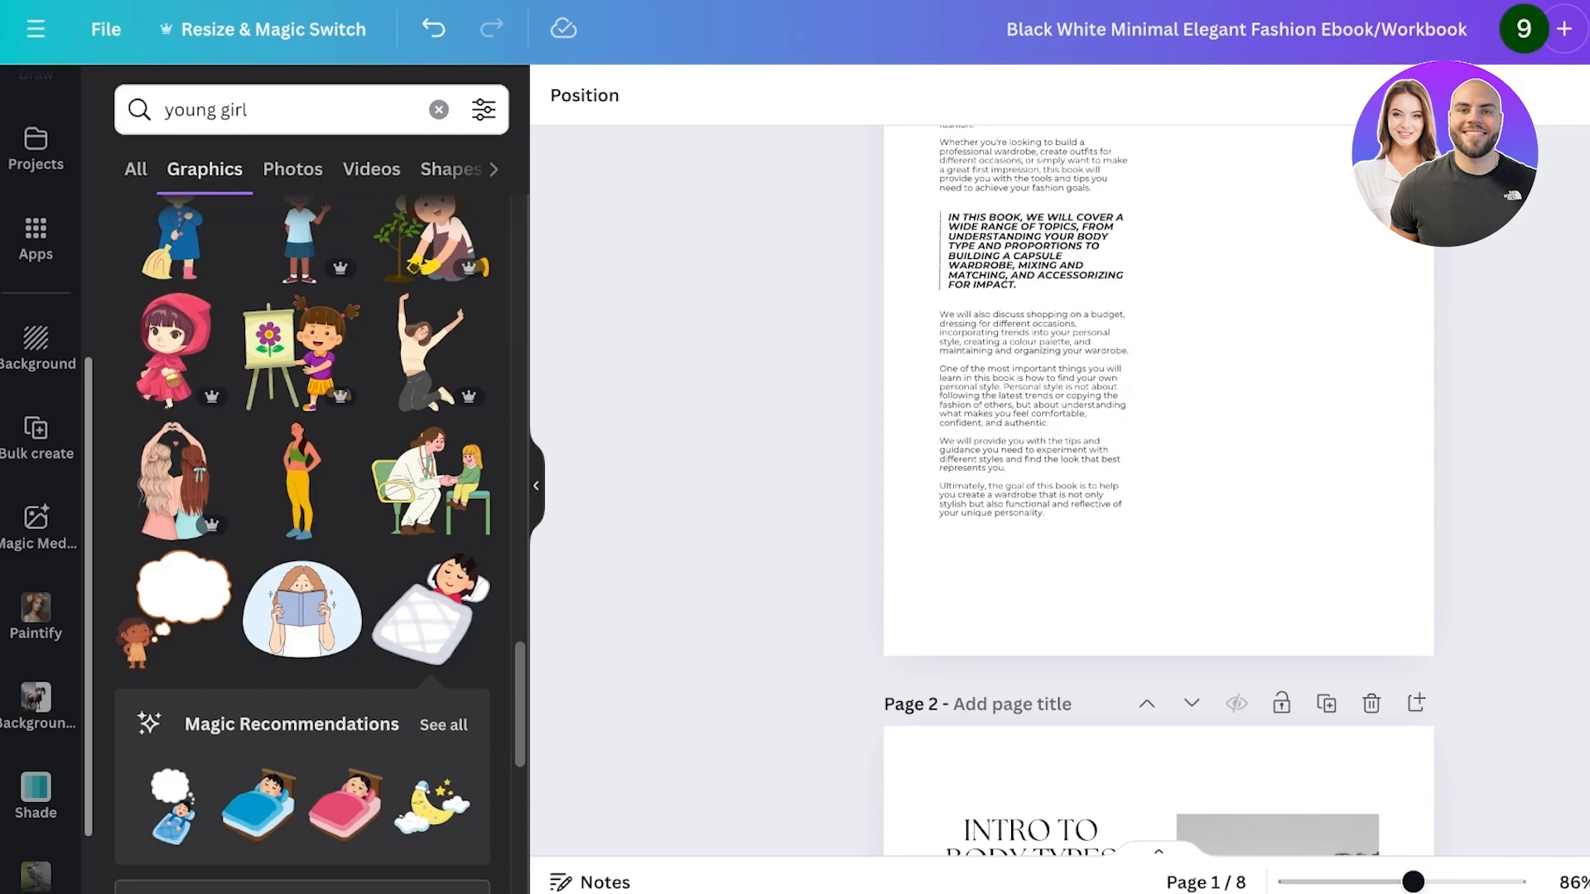
Switch to the Kindle eBook Content page and review the manuscript, cover and AI-generated content sections
scroll(1159, 488, "up", 5)
scroll(1159, 488, "down", 8)
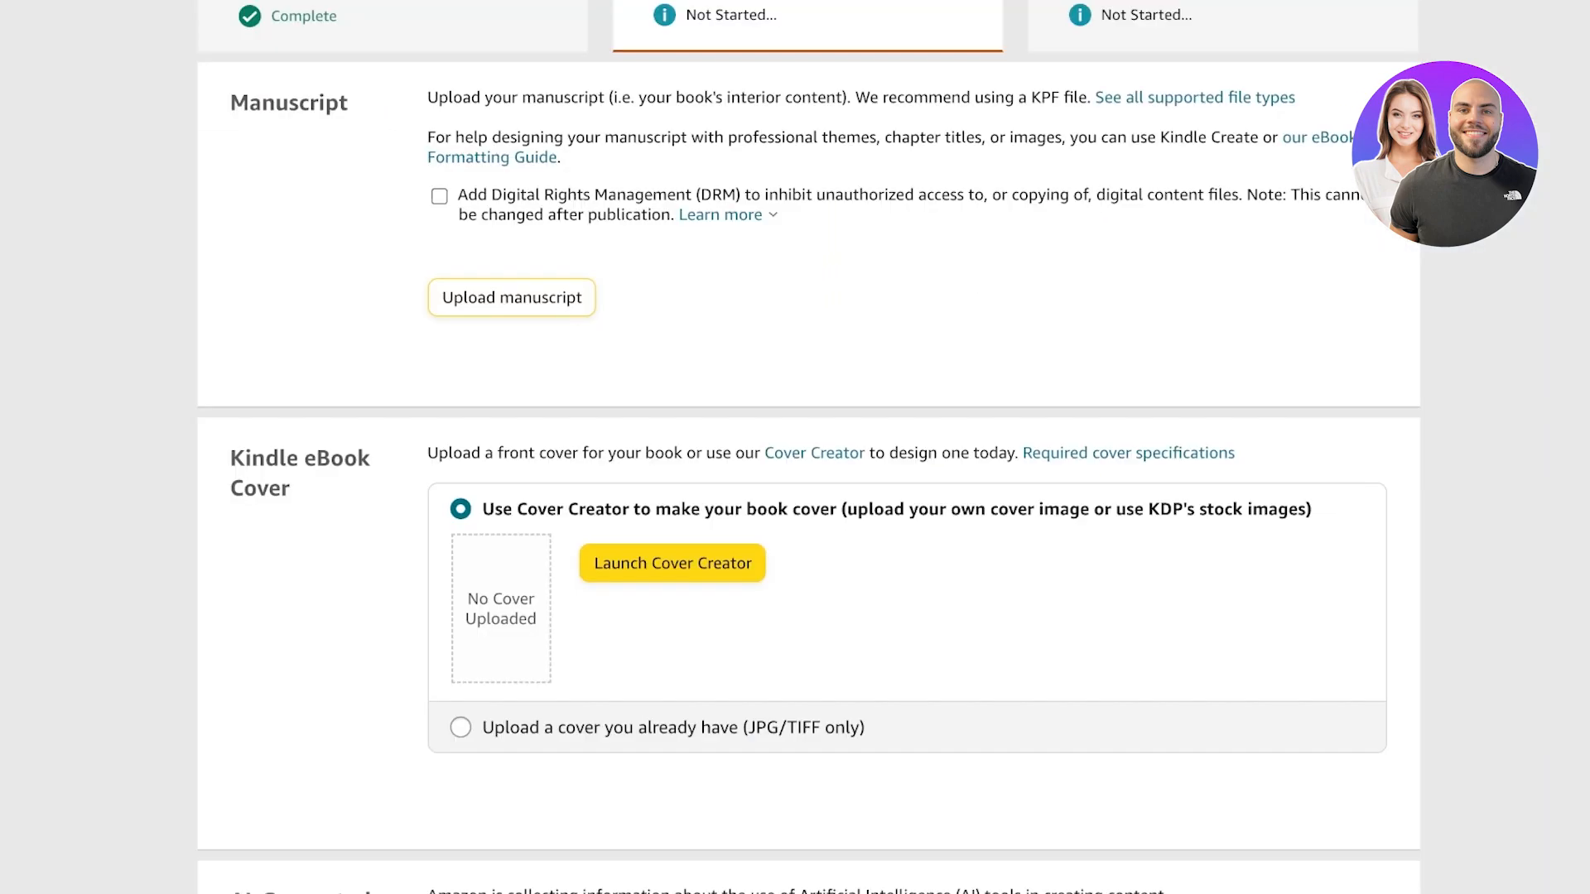
scroll(808, 447, "down", 4)
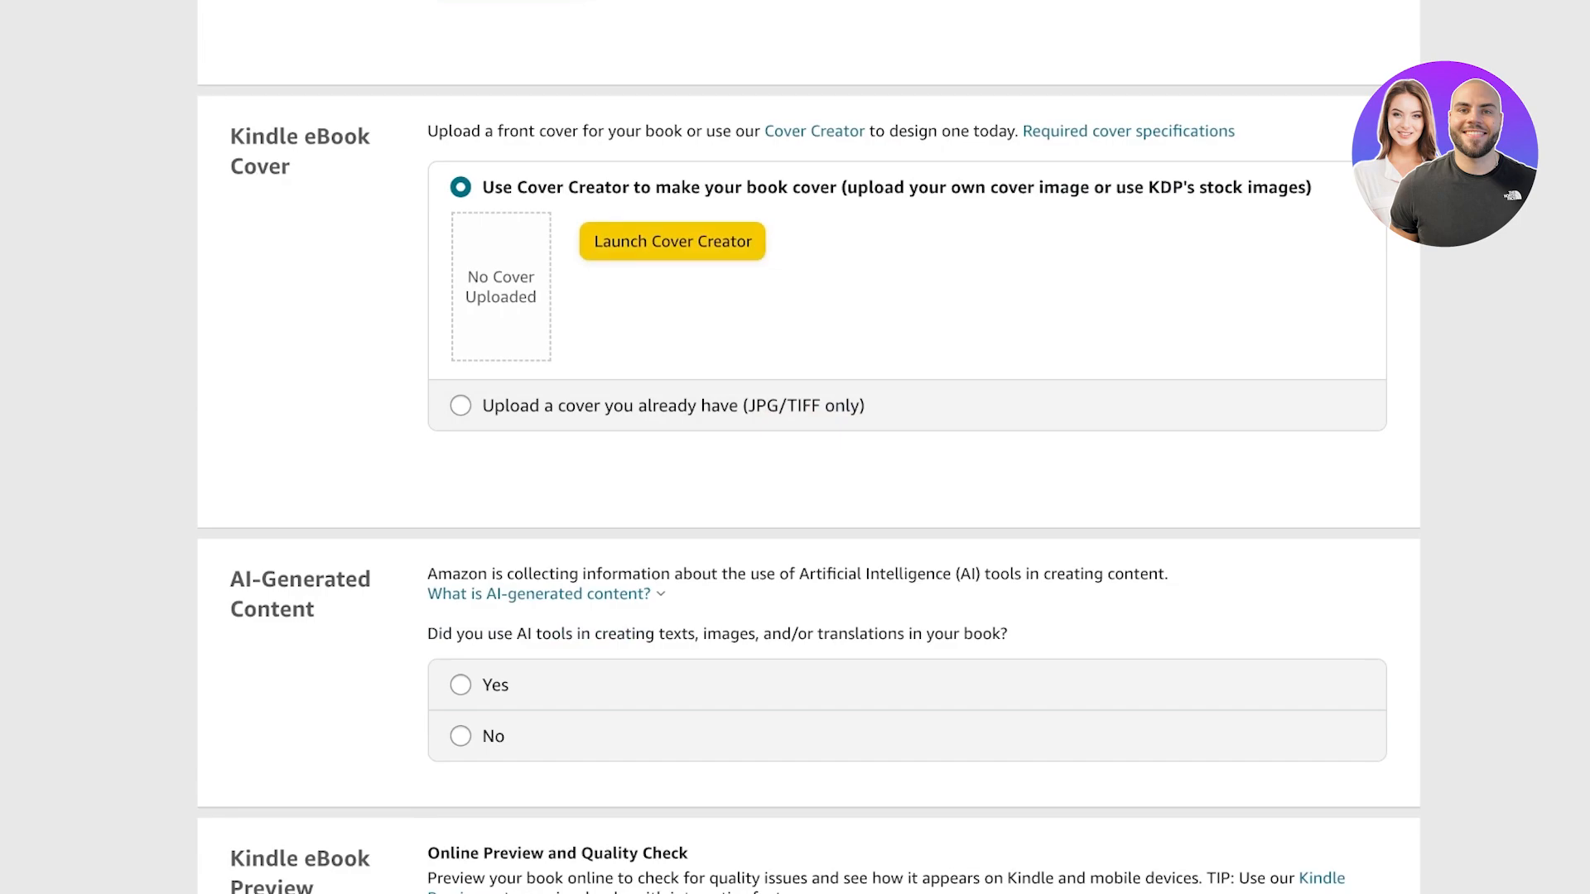
left_click(461, 406)
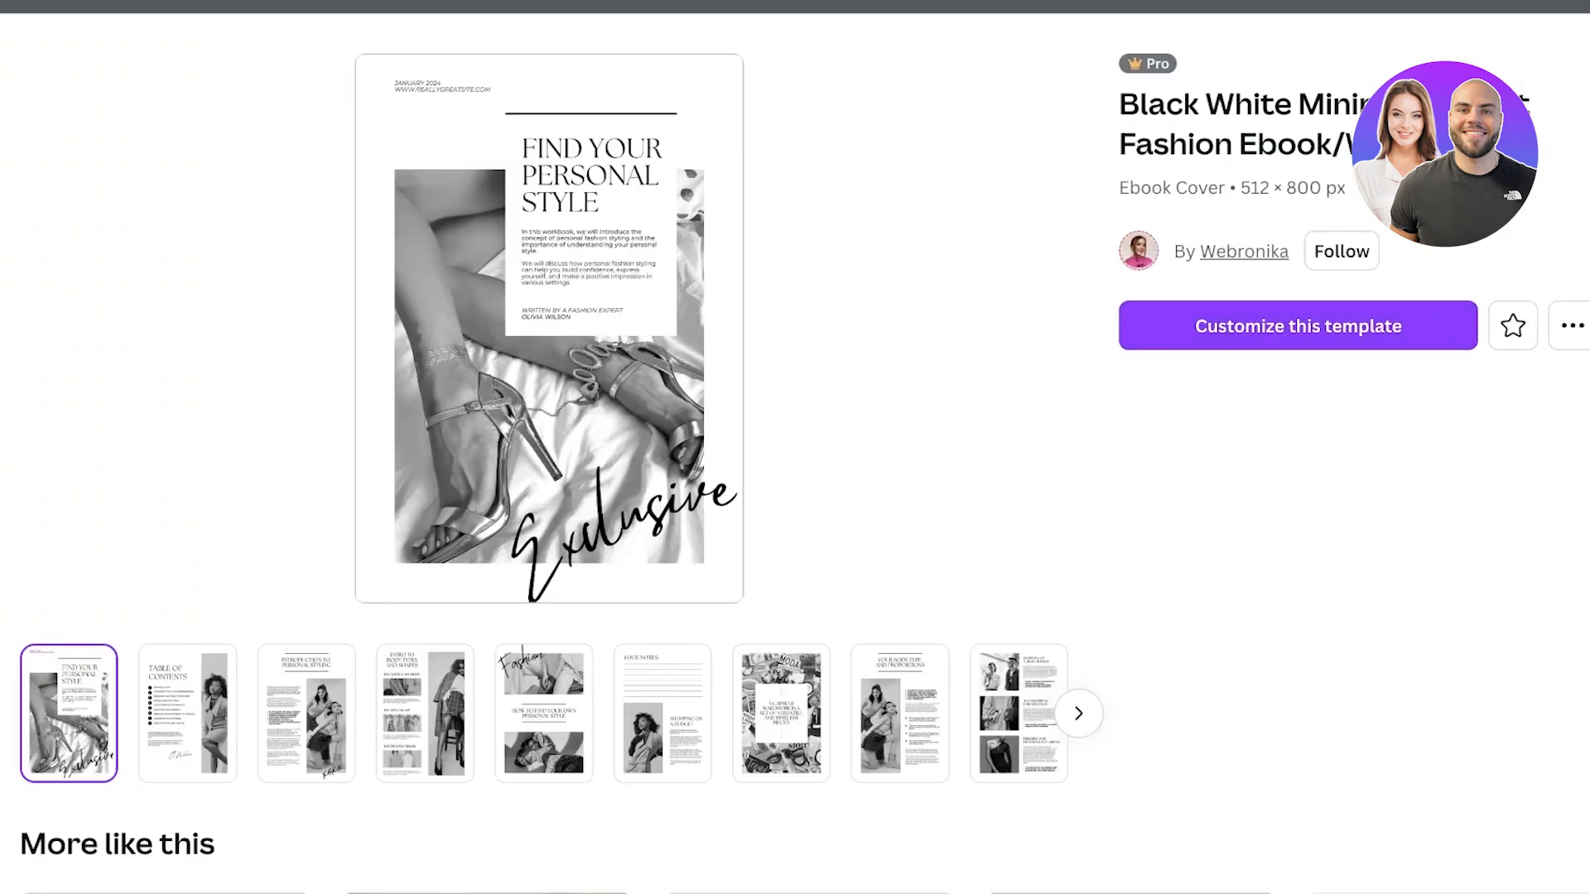
Switch to Canva, browse the ebook templates and open the "Illustrative Pink Romance eBook Cover" template for editing
key("Escape")
scroll(1245, 463, "down", 6)
scroll(1245, 463, "up", 6)
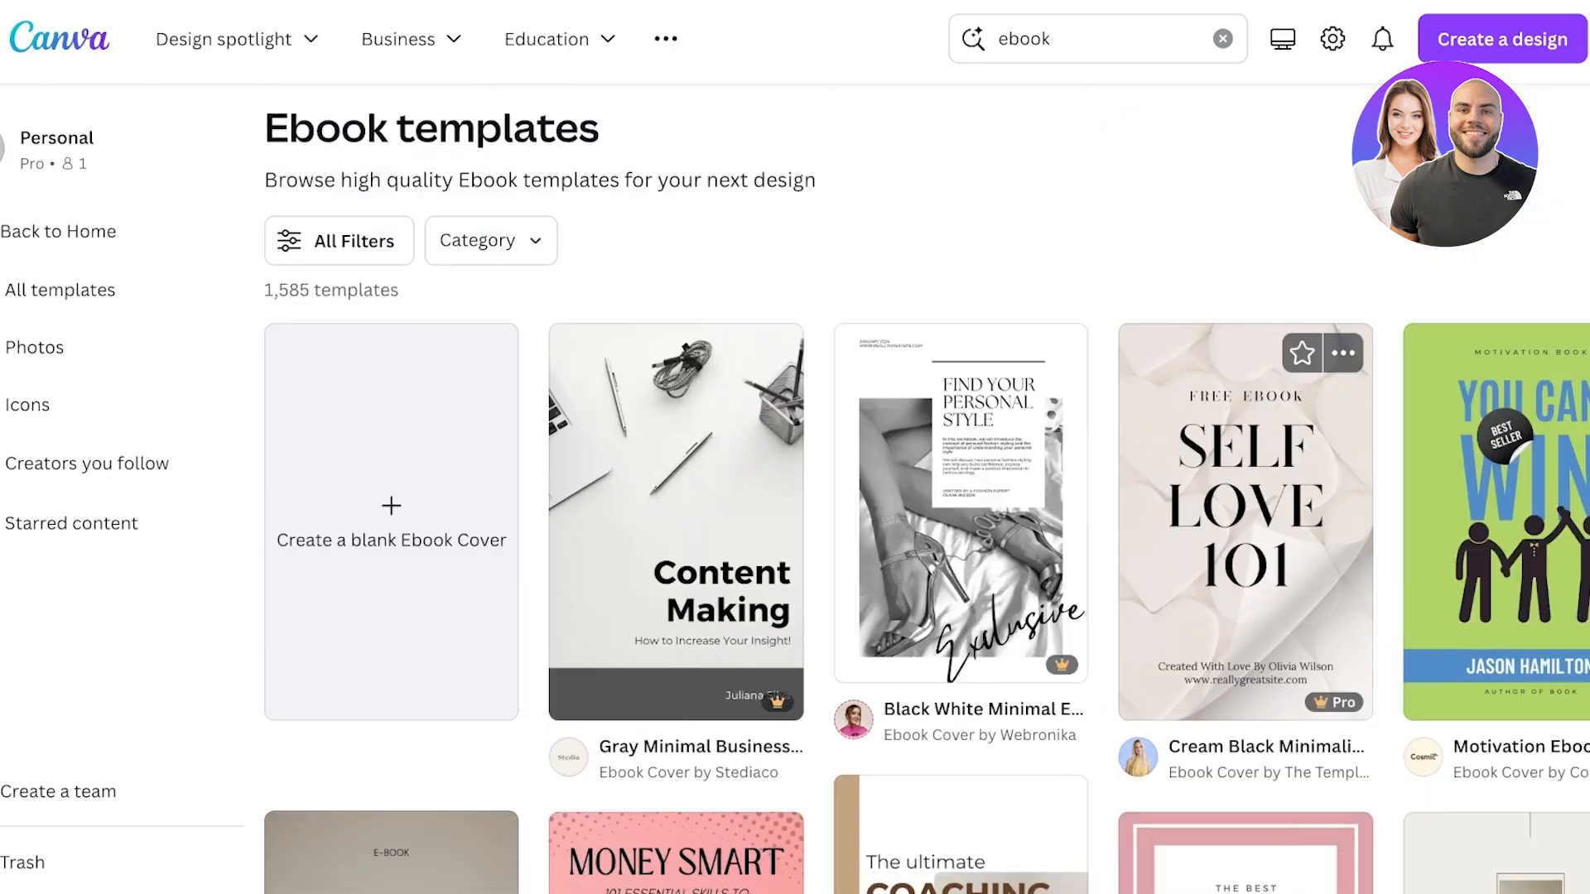
scroll(961, 464, "down", 20)
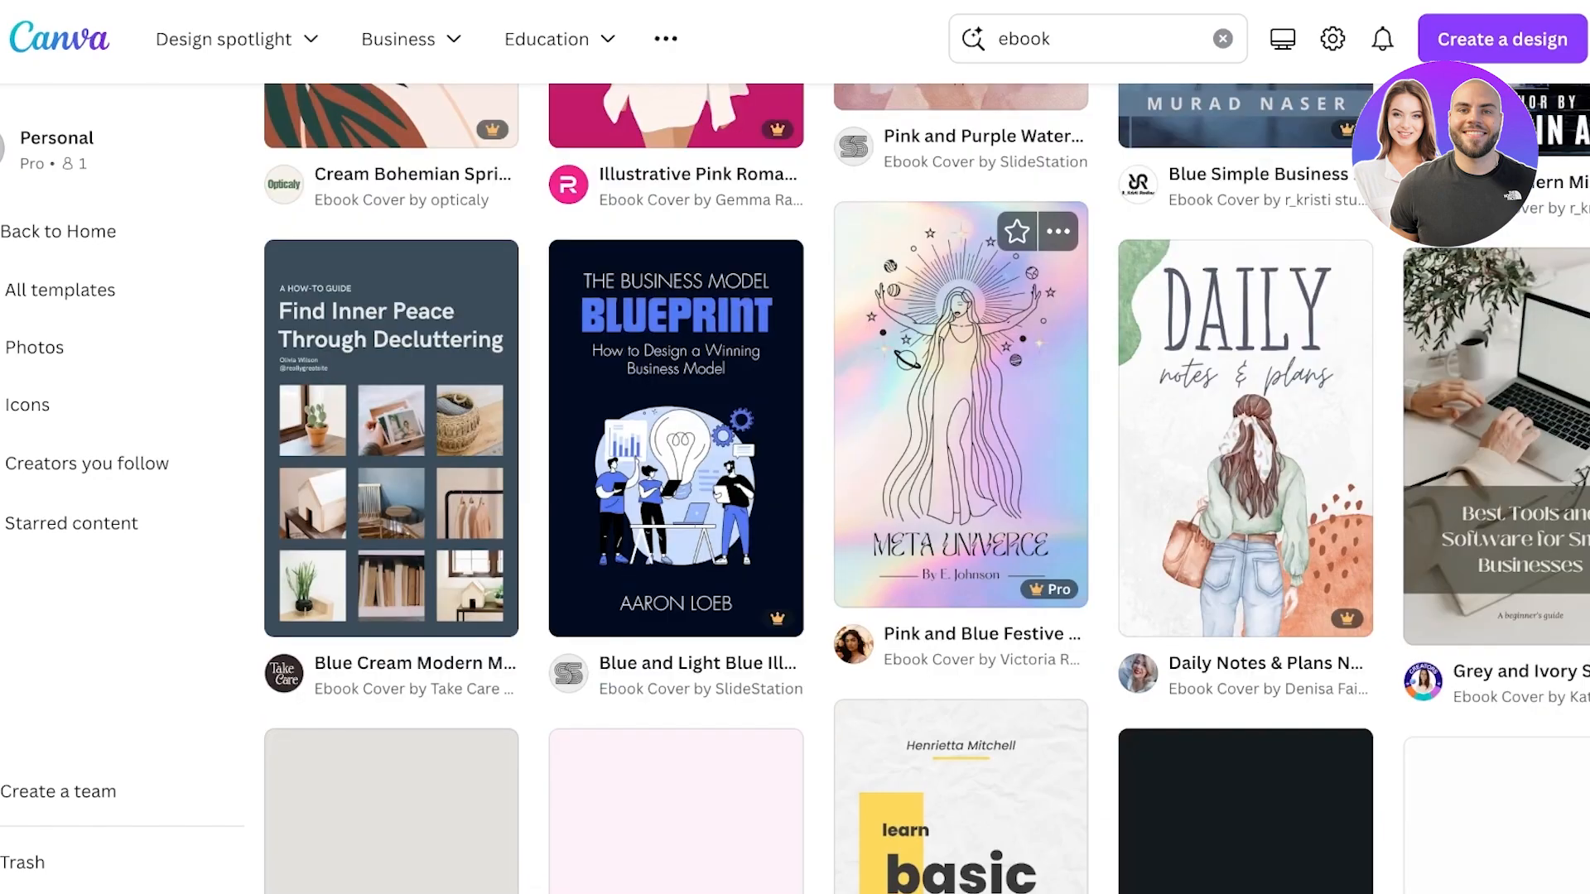
scroll(960, 413, "up", 7)
left_click(674, 530)
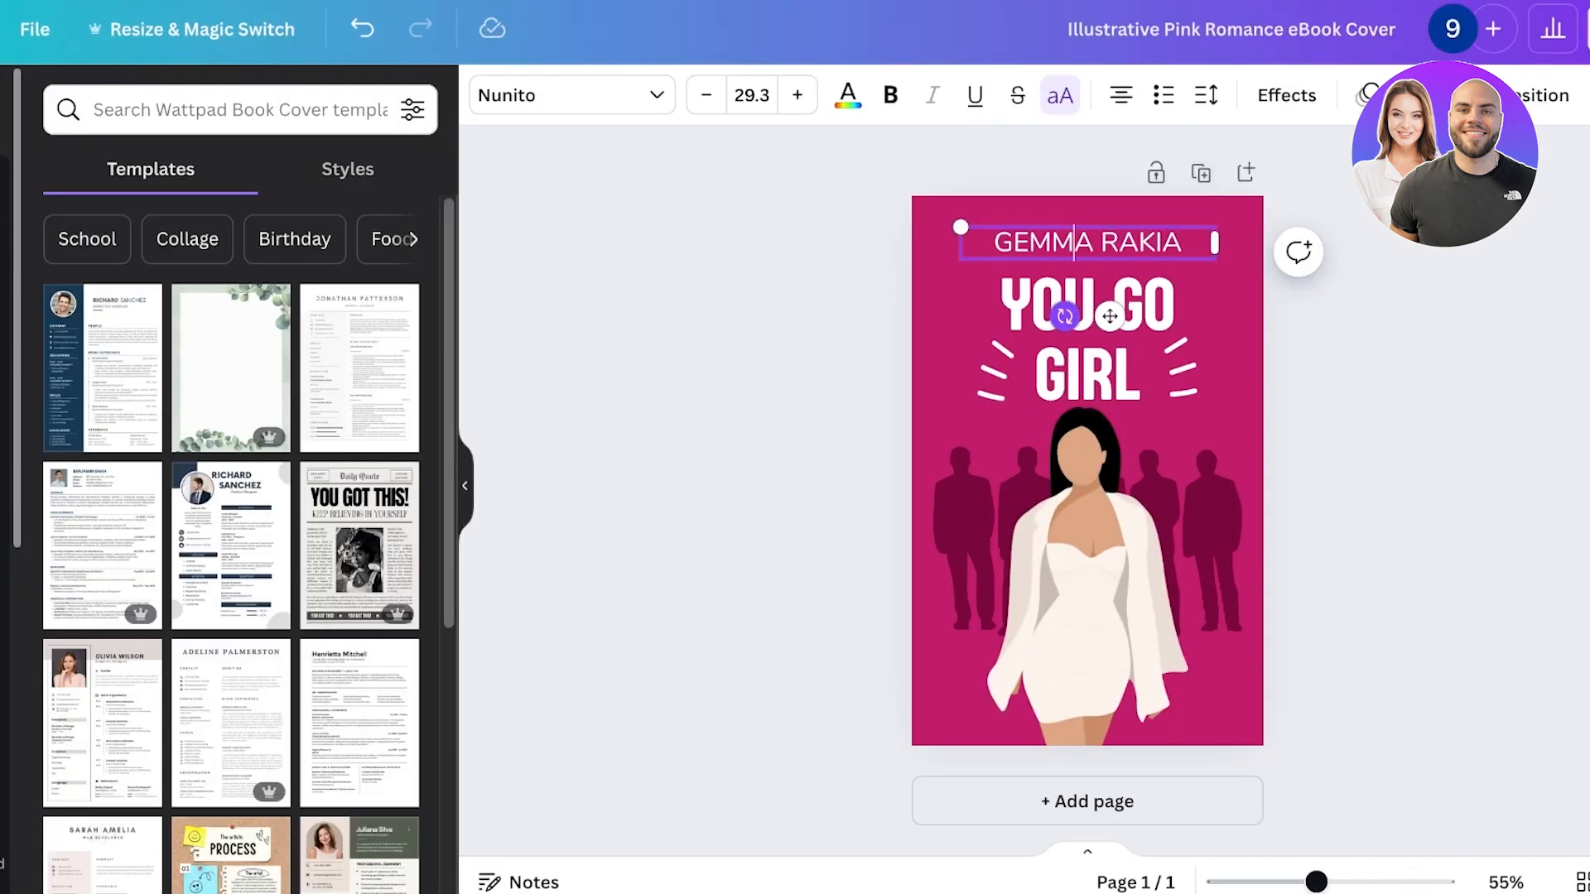
Replace the cover title "YOU GO GIRL" with "A GIRL IN THE CLOUDS", checking the wording against the Kindle eBook details
left_click(1080, 308)
left_click(1081, 308)
left_click(1081, 308)
triple_click(1081, 308)
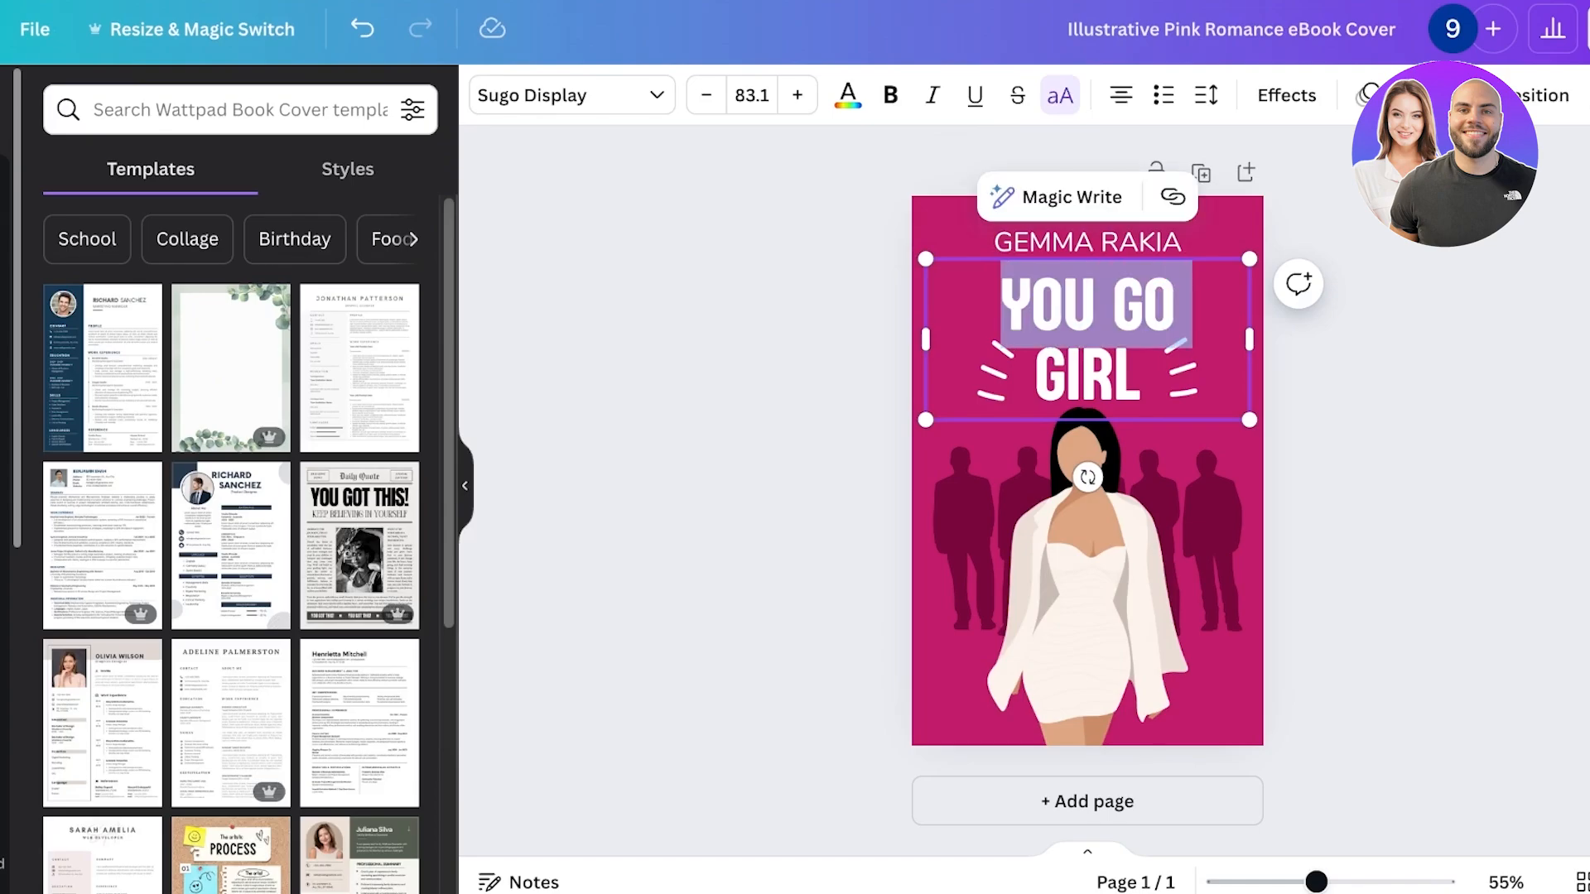
left_click(1081, 308)
key("ctrl+a")
key("BackSpace")
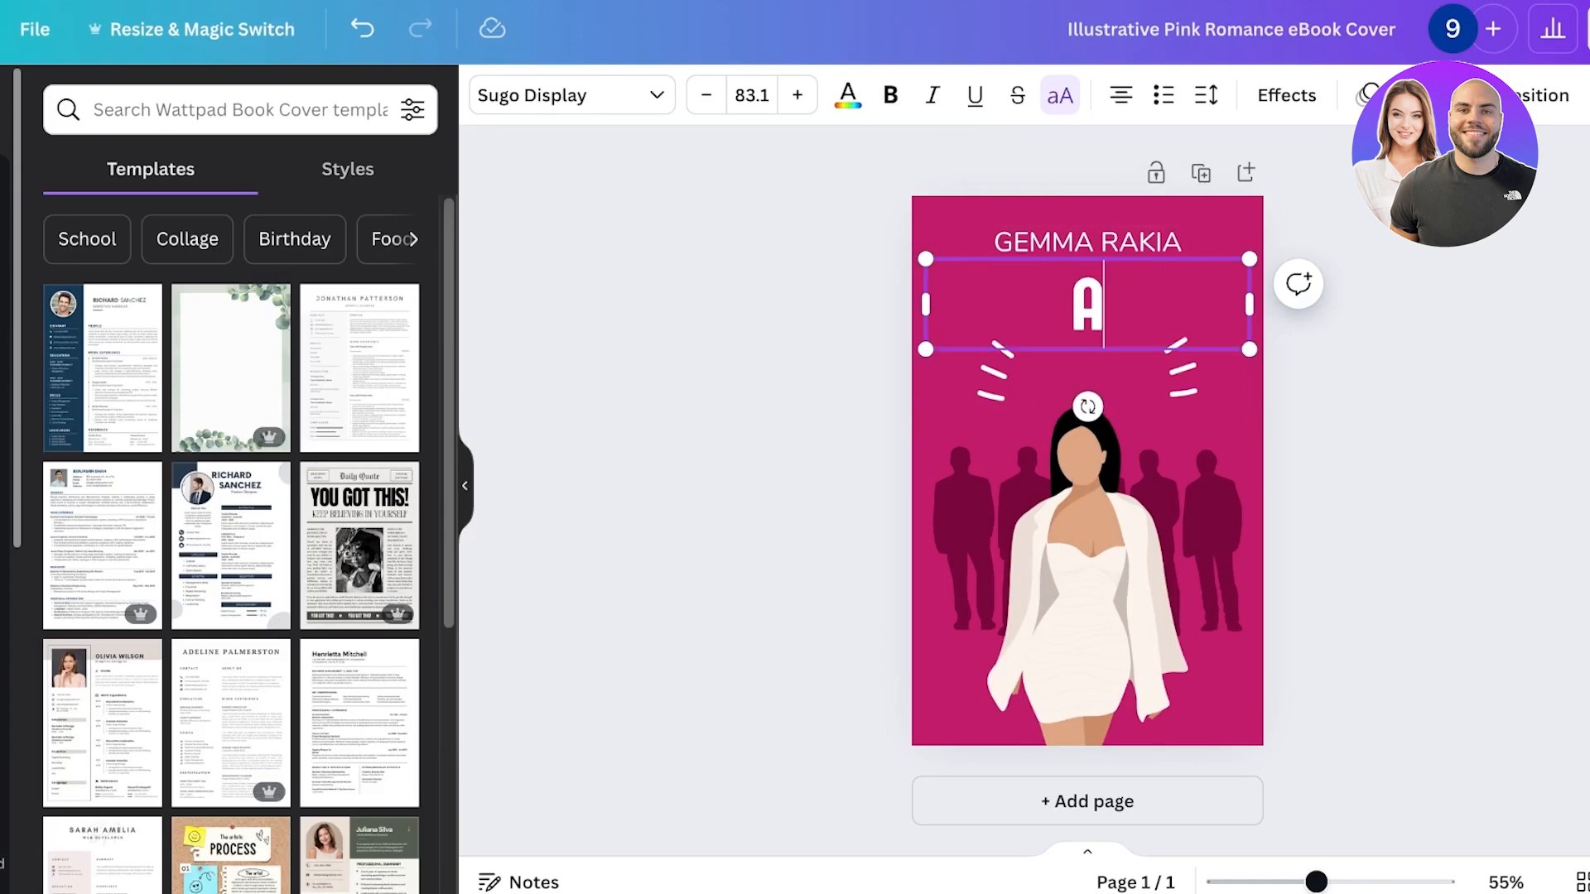
type("A girl in the Clouds")
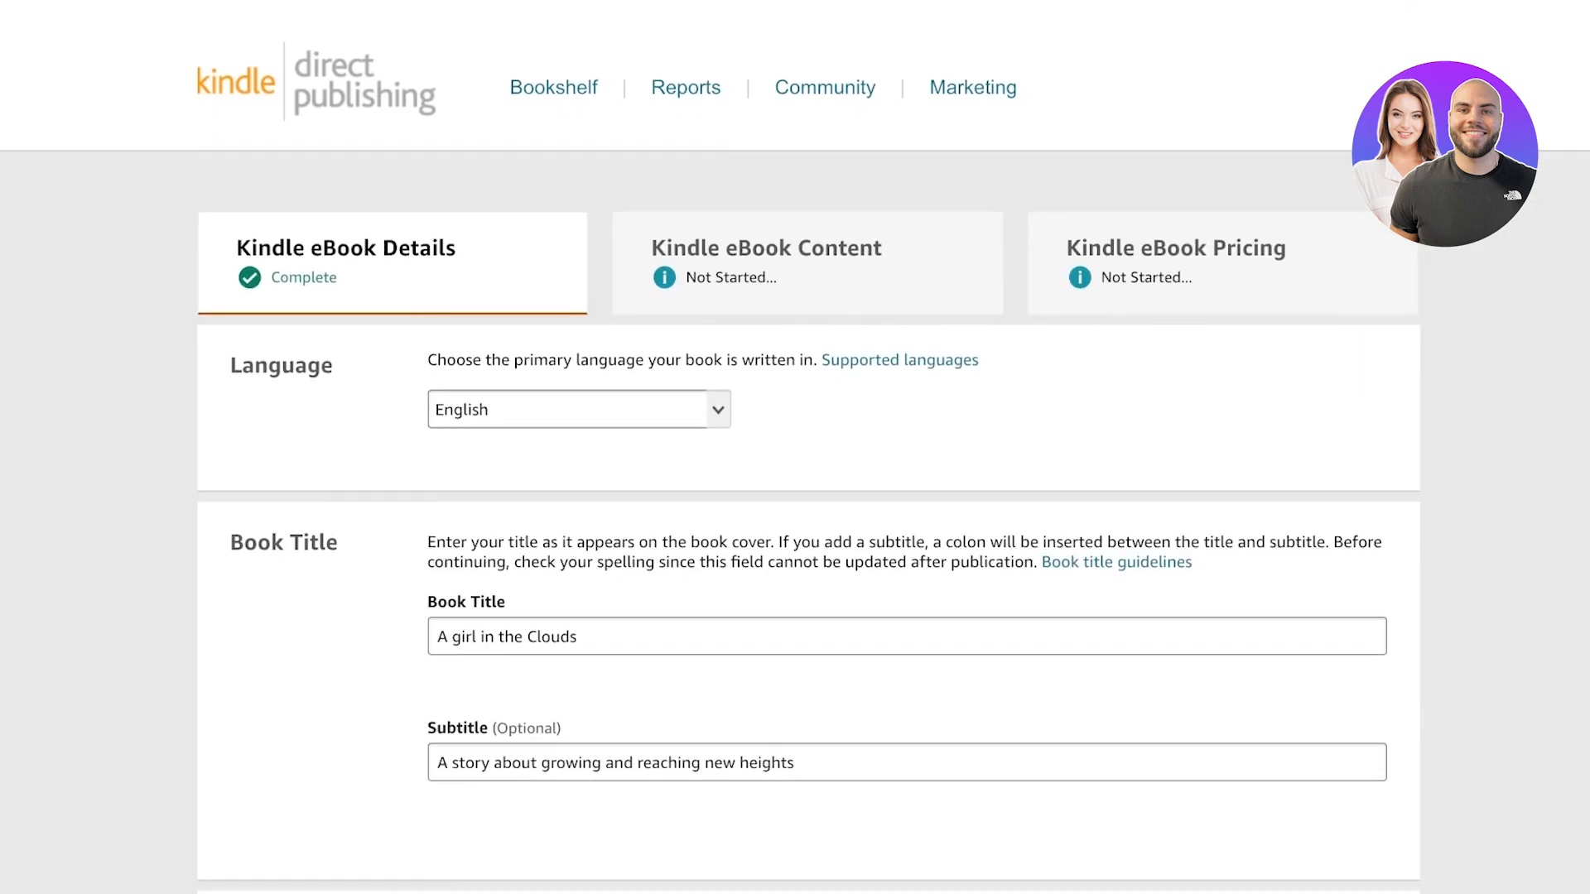
scroll(795, 447, "down", 20)
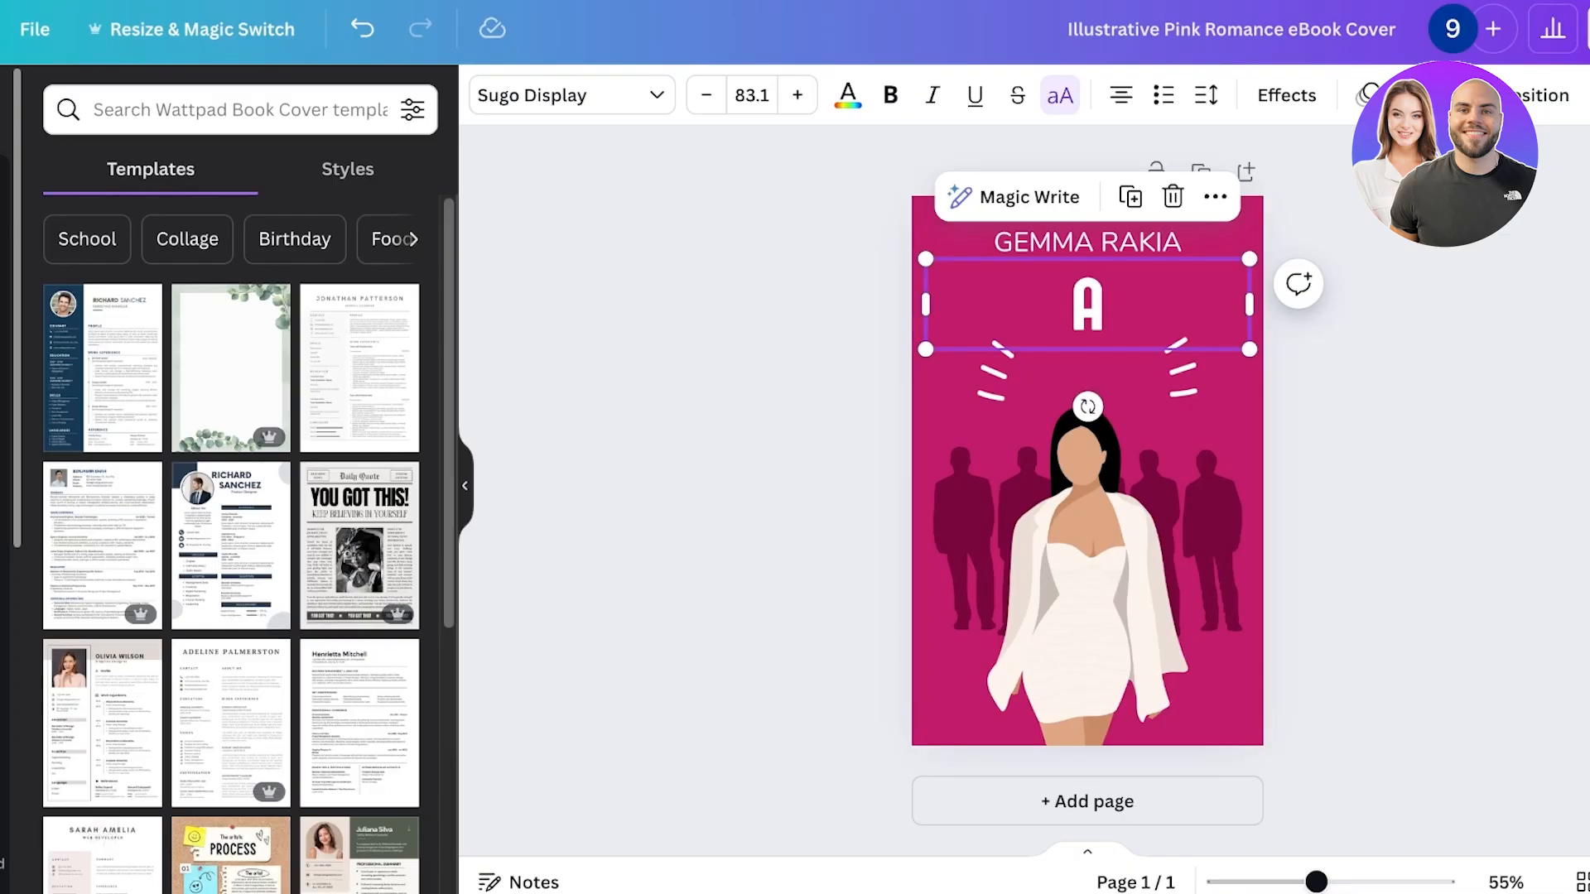
type("GIRL IN H")
key("BackSpace")
type("T")
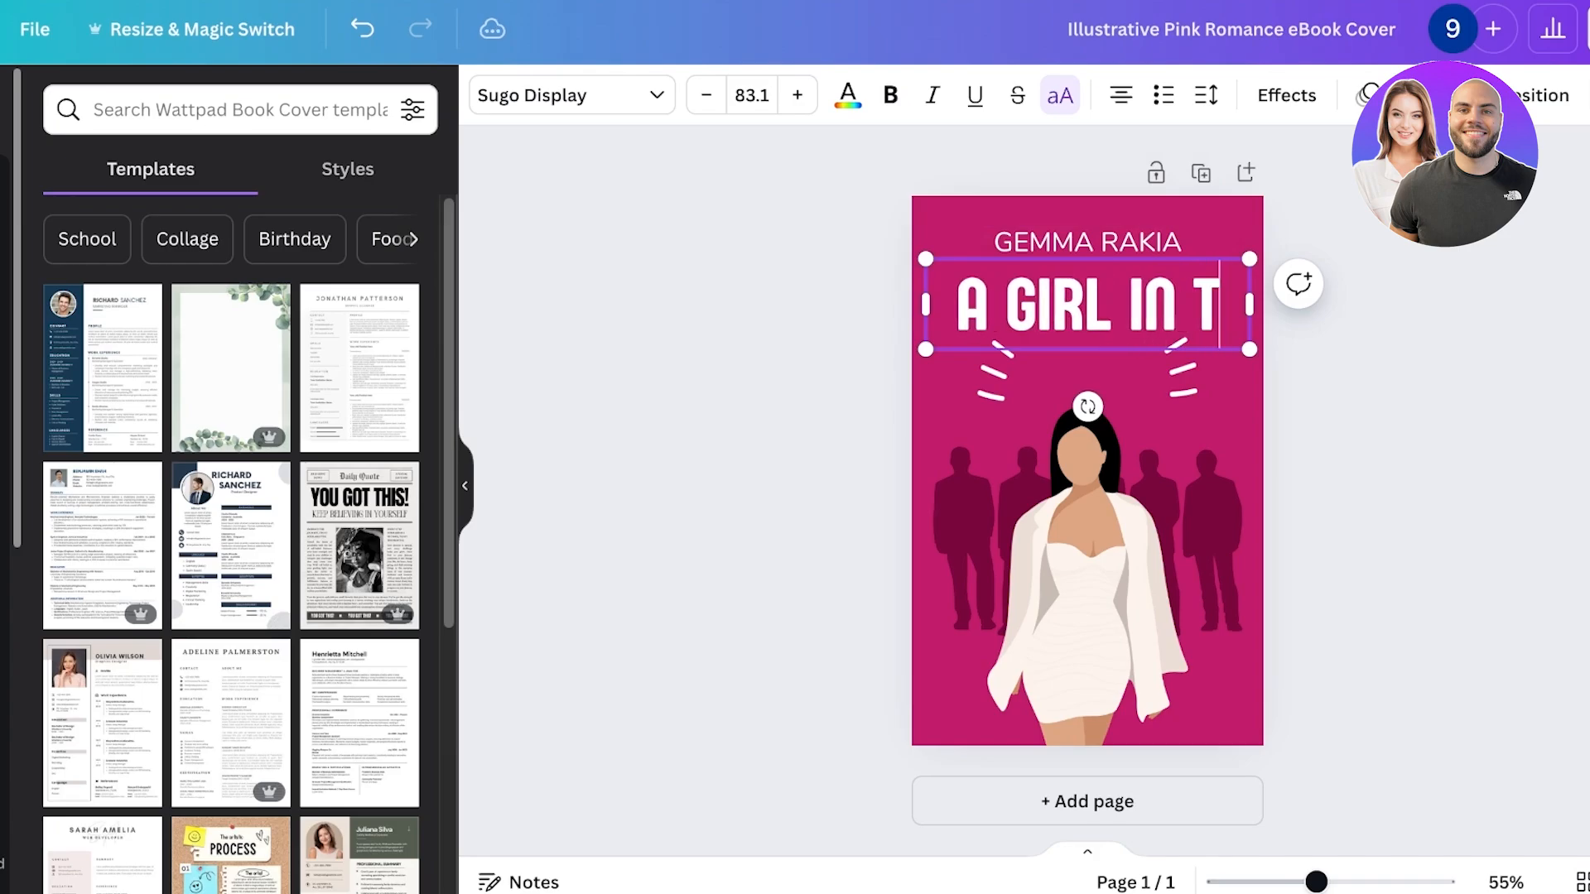
type("HE CLOUDS")
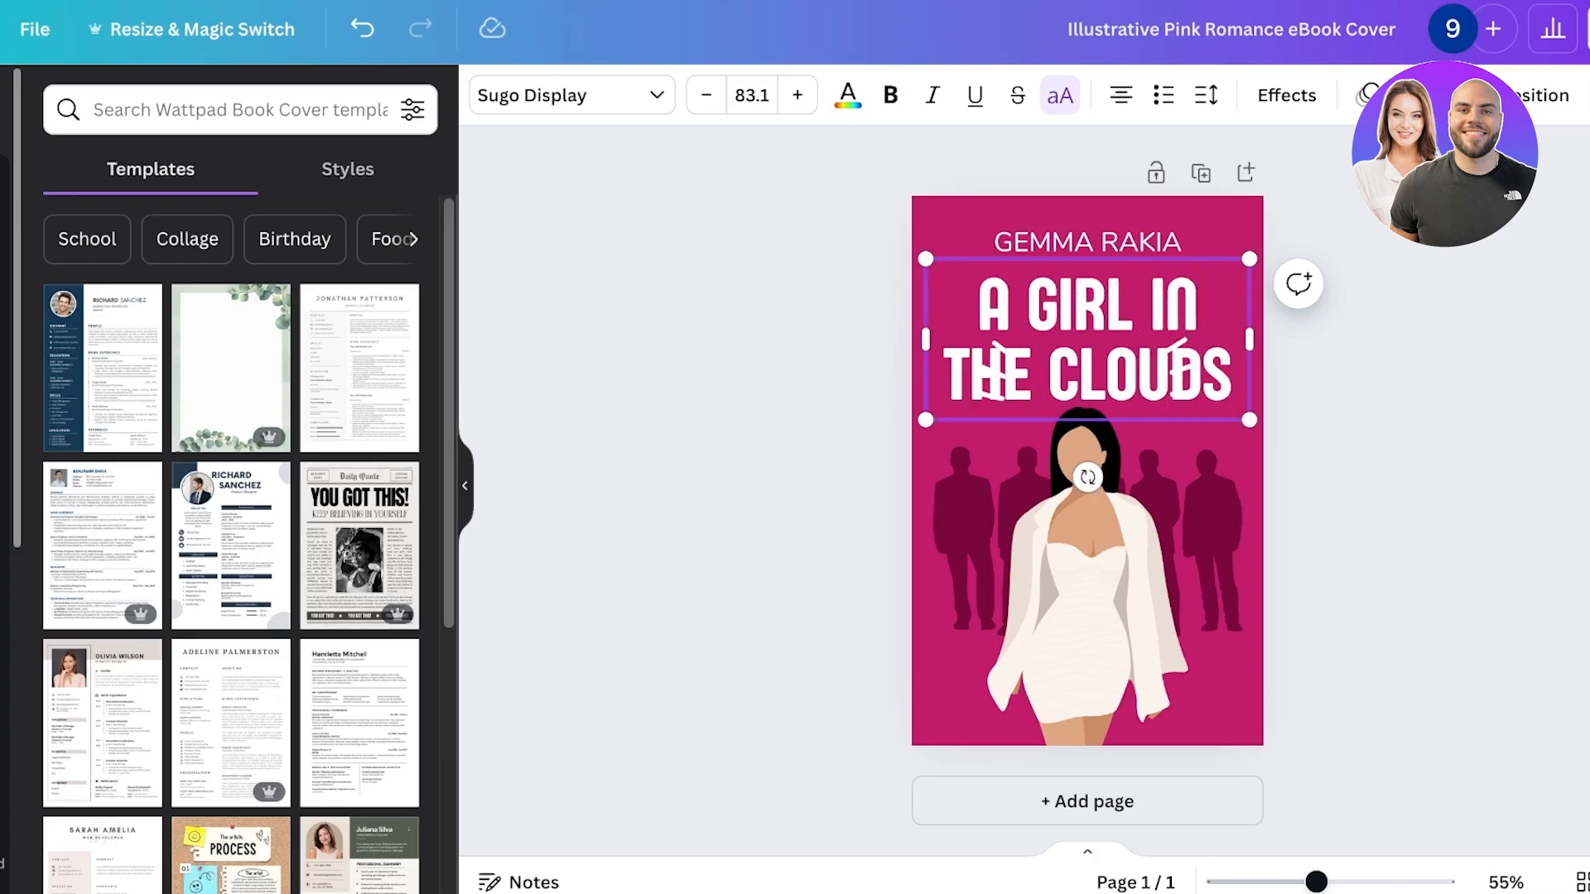
Shrink the title to a font size of about 30.7 and place it between the white accent strokes
left_click_drag(1249, 420, 1087, 366)
key("shift+Left")
key("shift+Left")
key("shift+Left")
key("shift+Left")
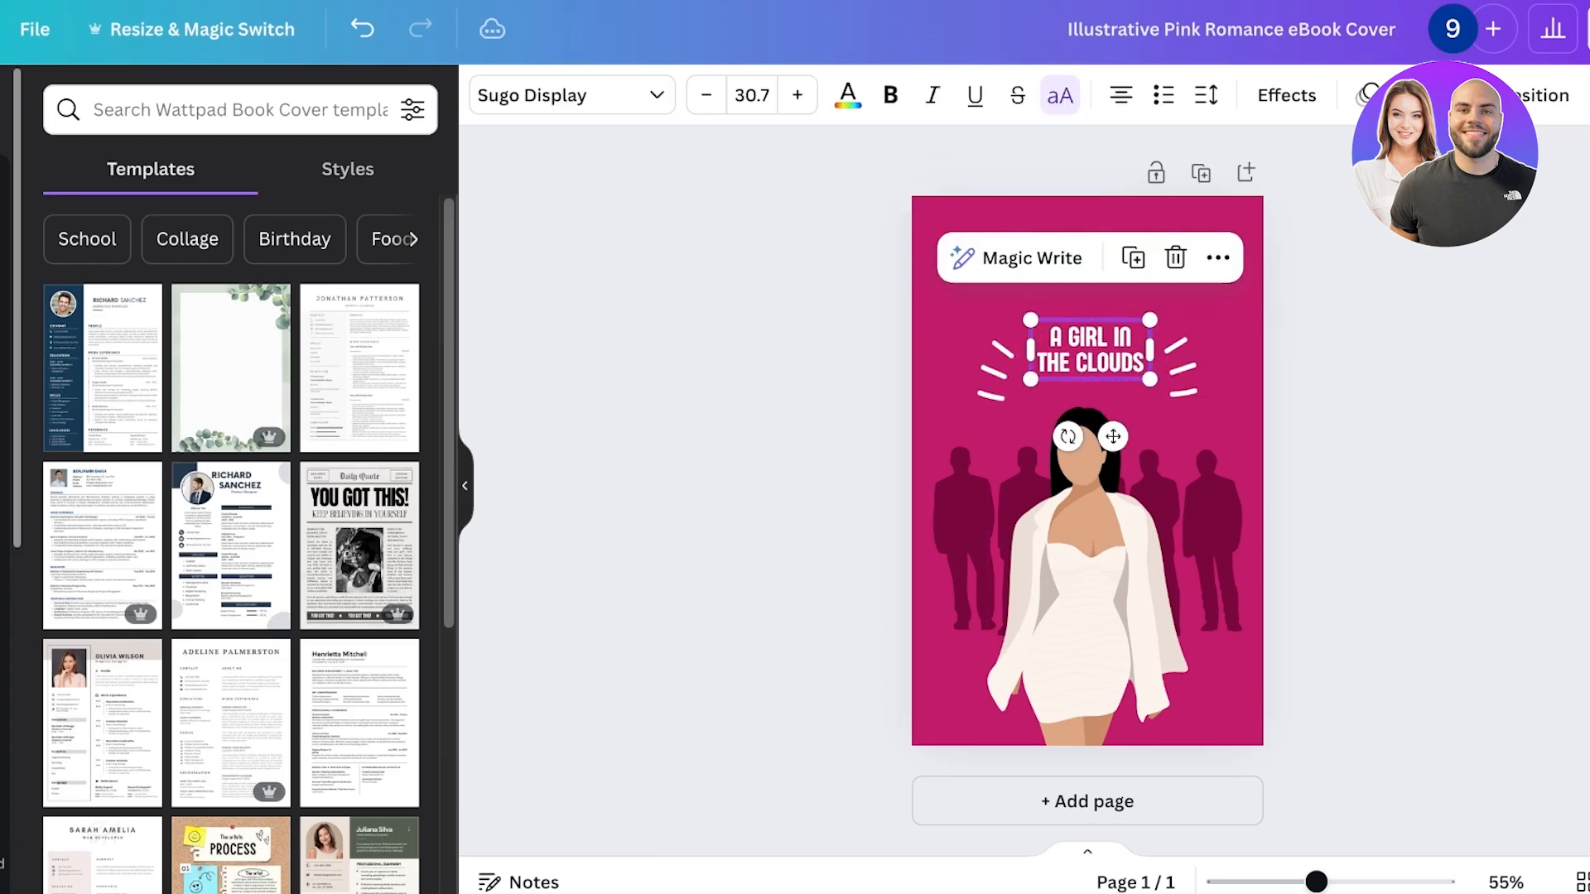
Delete the background silhouettes and the woman illustration from the cover
left_click(1085, 538)
left_click(960, 513)
key("Delete")
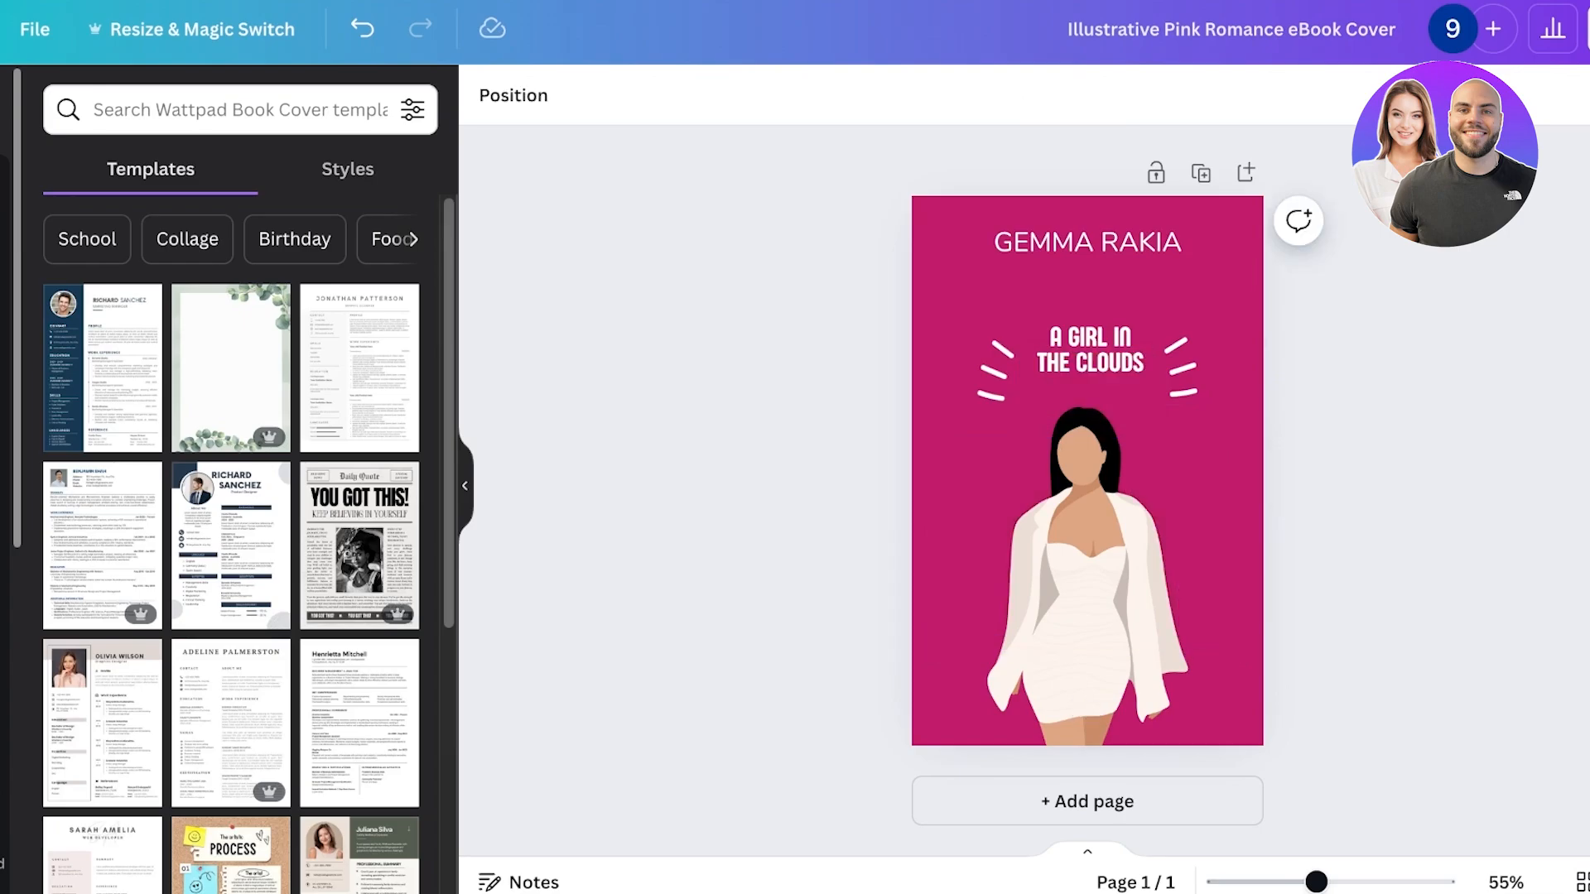
left_click(1085, 539)
key("Delete")
Replace the sample author name with the book author's full name, and move the title slightly down, centred on the cover
double_click(1087, 242)
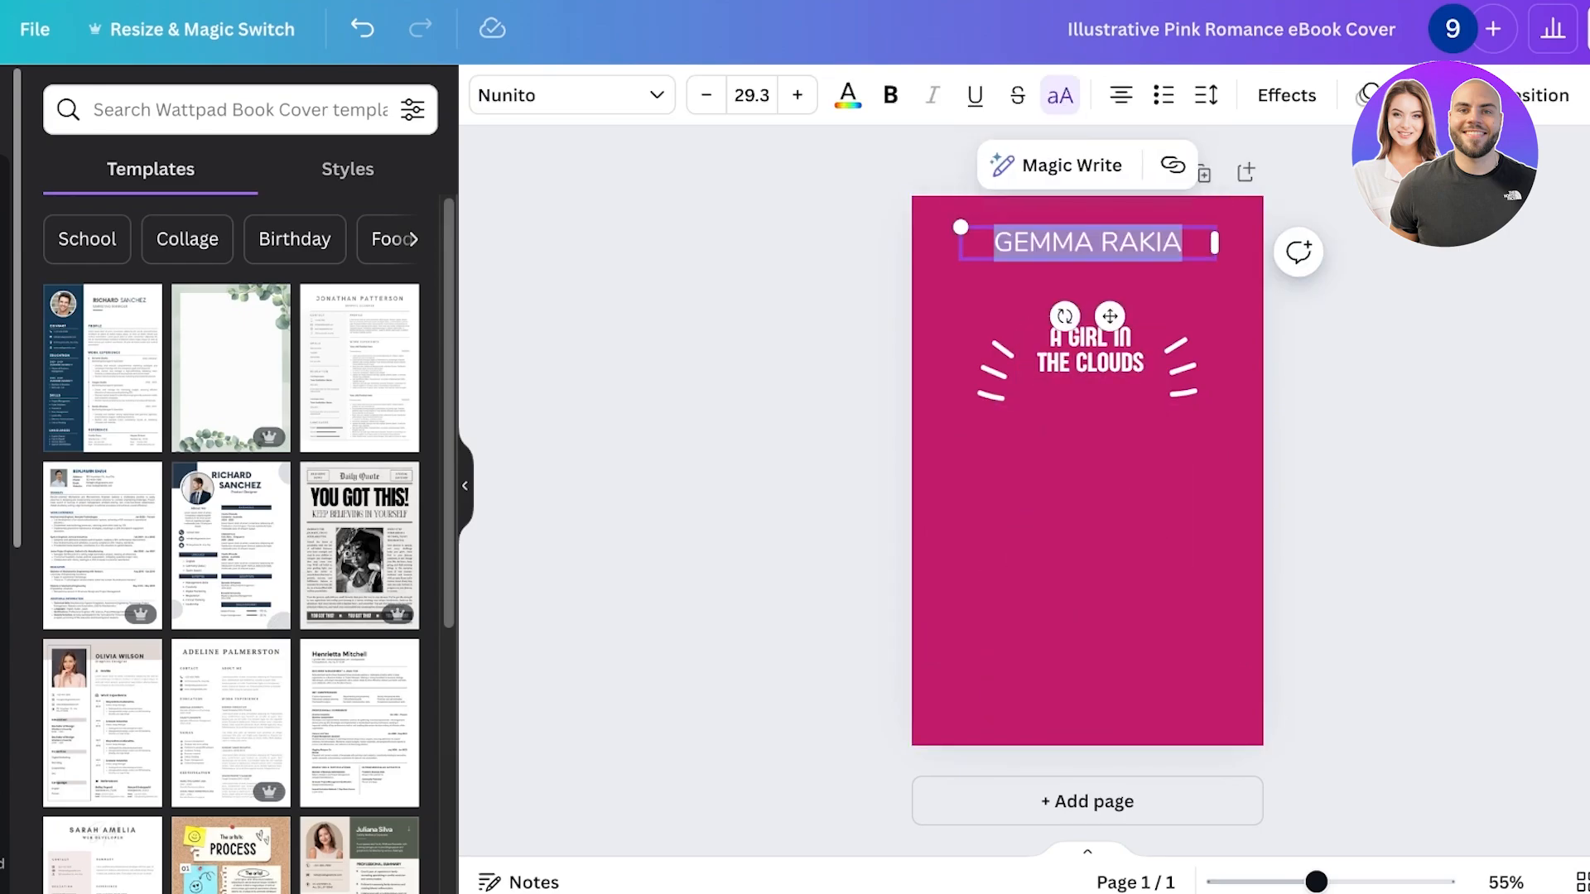
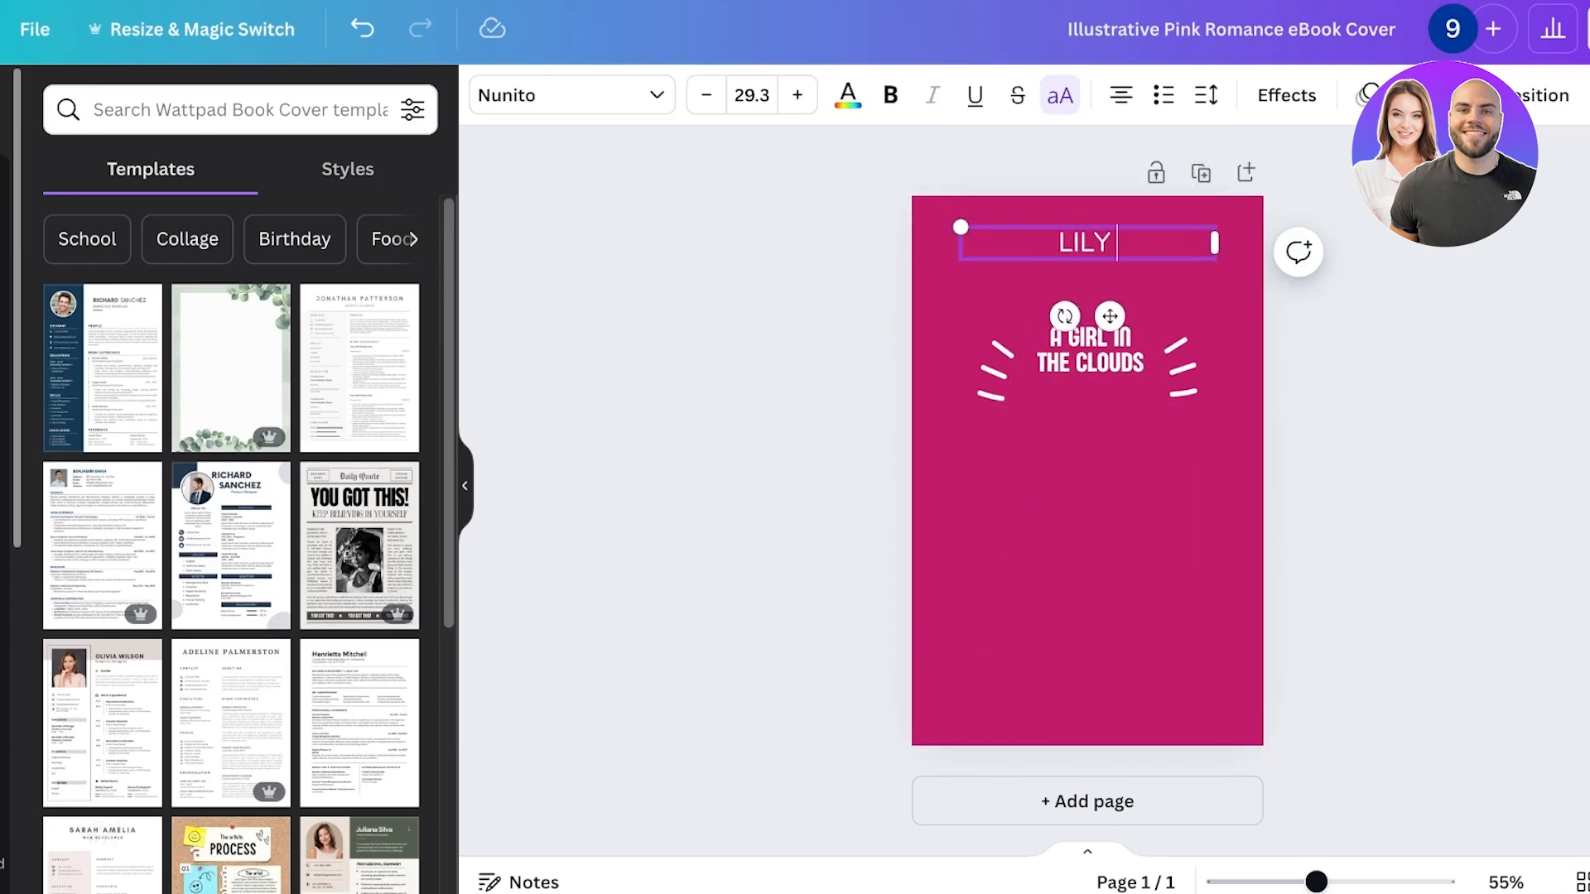
left_click(1089, 350)
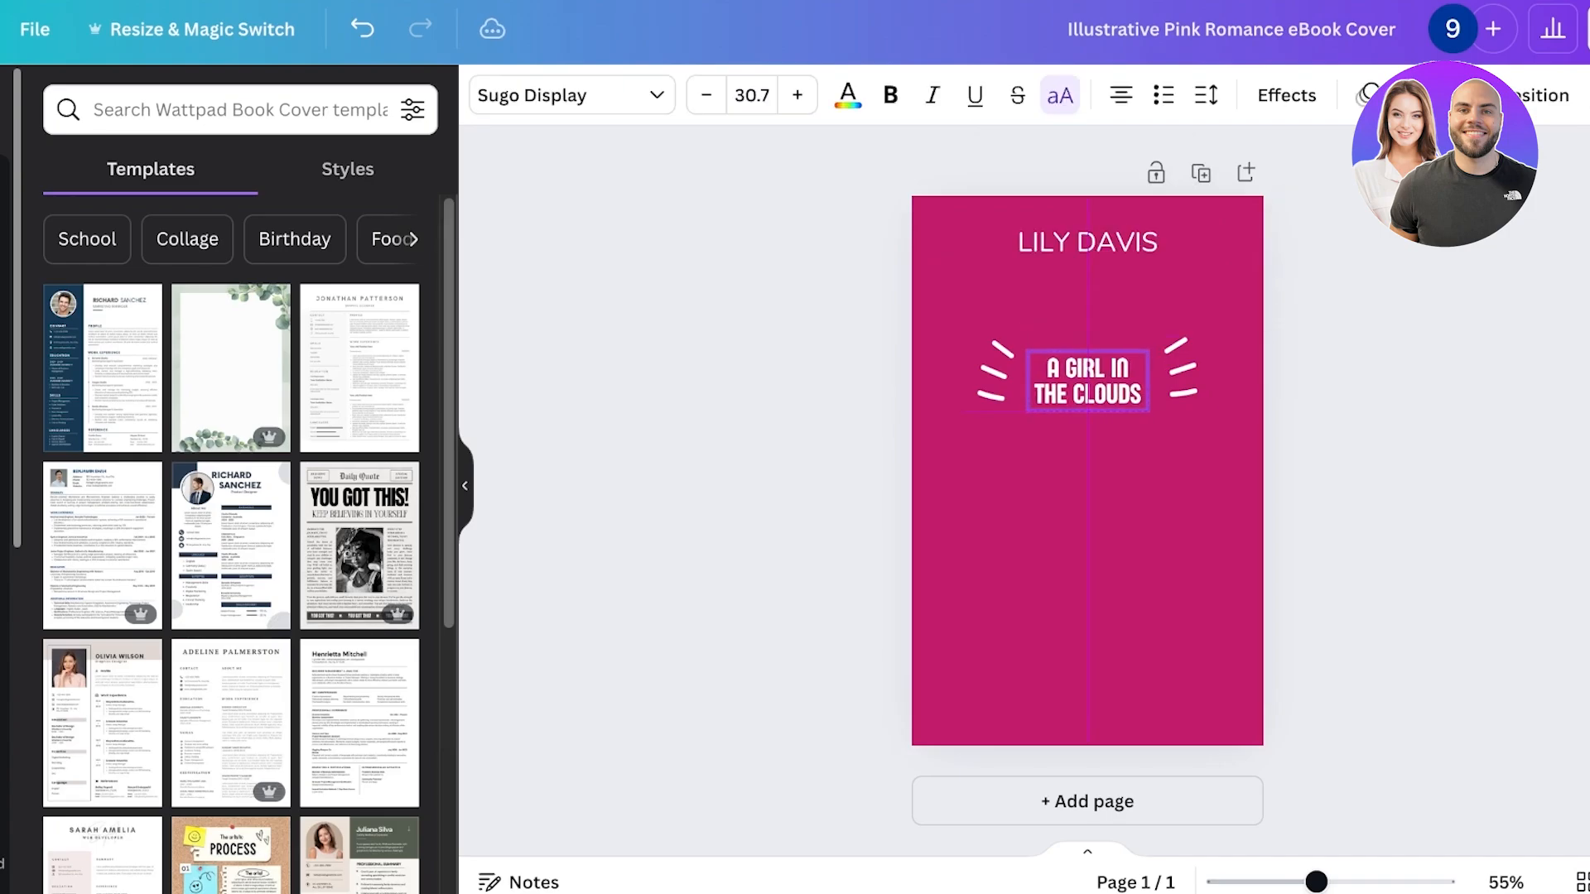
Change the cover's background colour from magenta to the dark turquoise default solid colour
left_click(1087, 579)
left_click(489, 95)
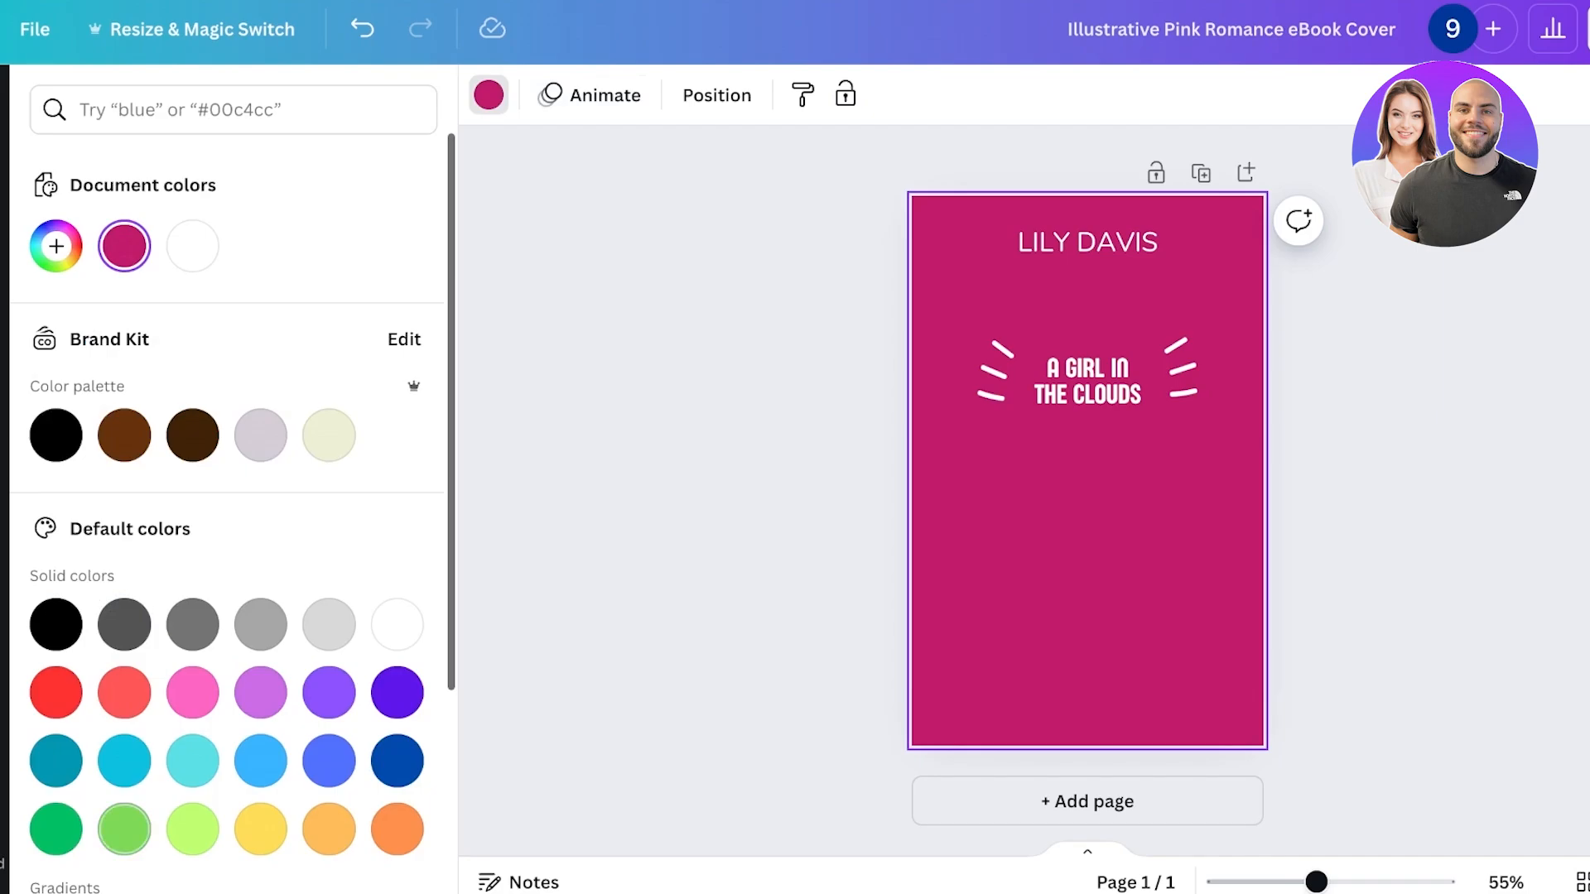
left_click(56, 760)
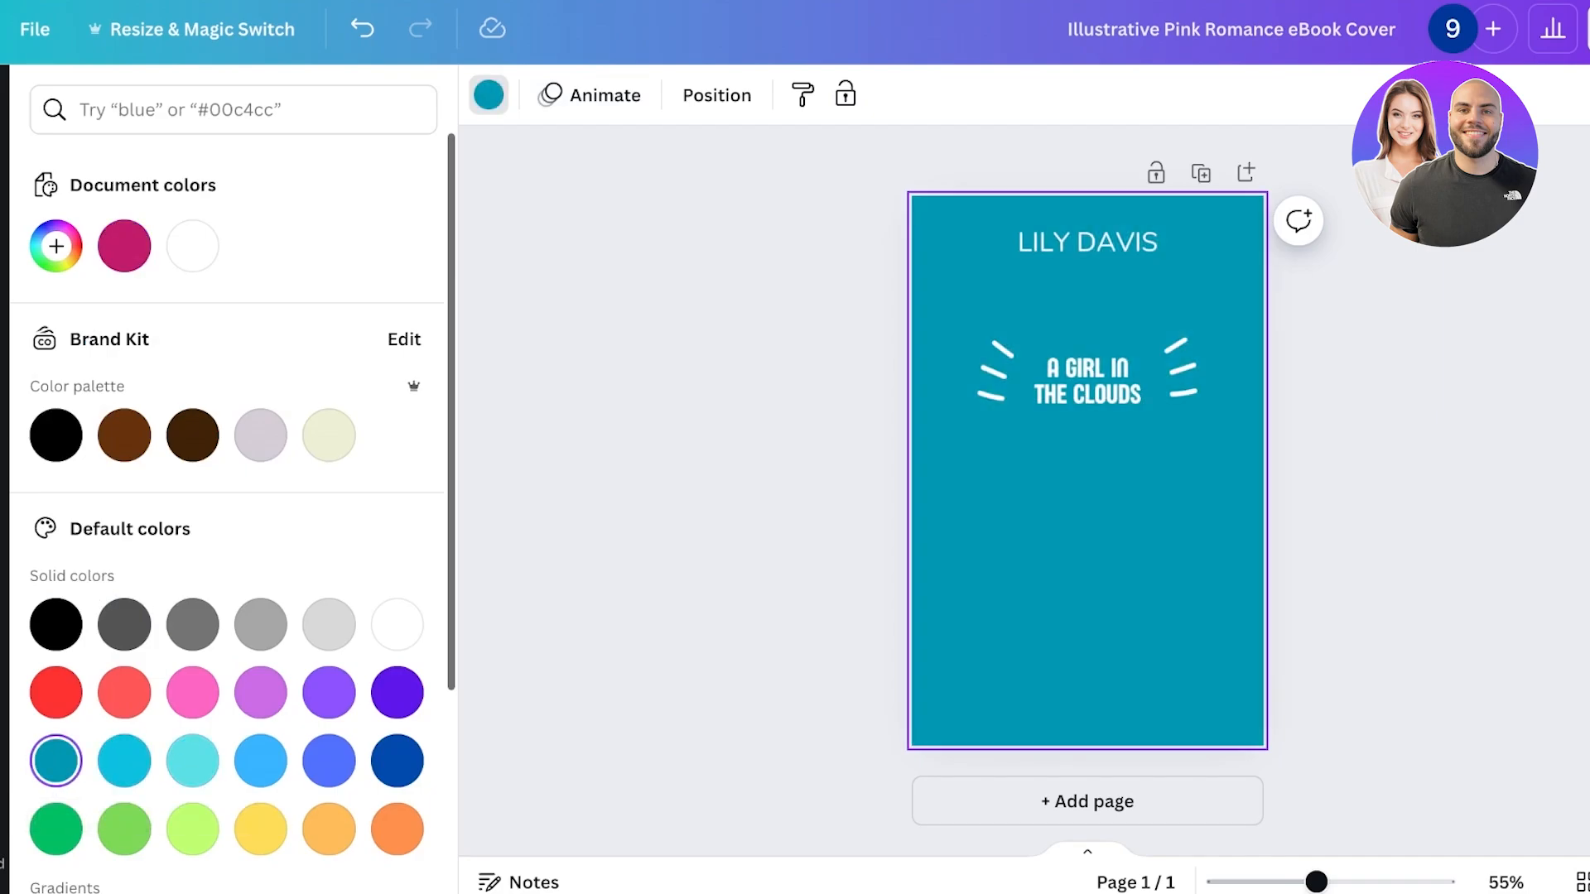
Search the graphics for "girl" and place the watercolour girl with a blue hat and flower basket along the cover's lower edge
type("girl")
key("Return")
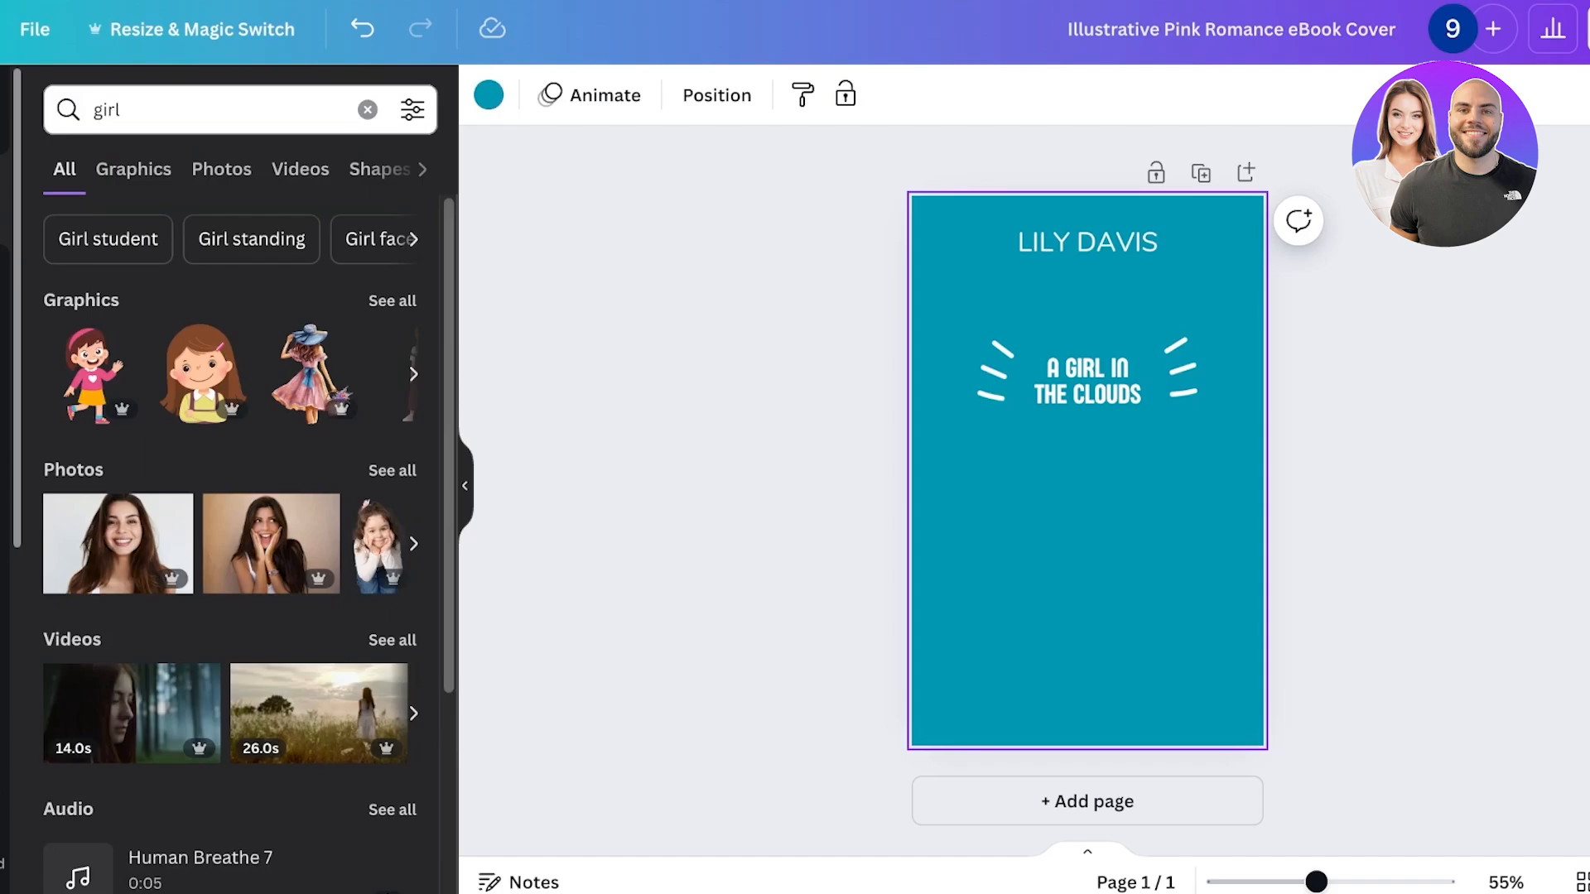
left_click(133, 169)
left_click(355, 344)
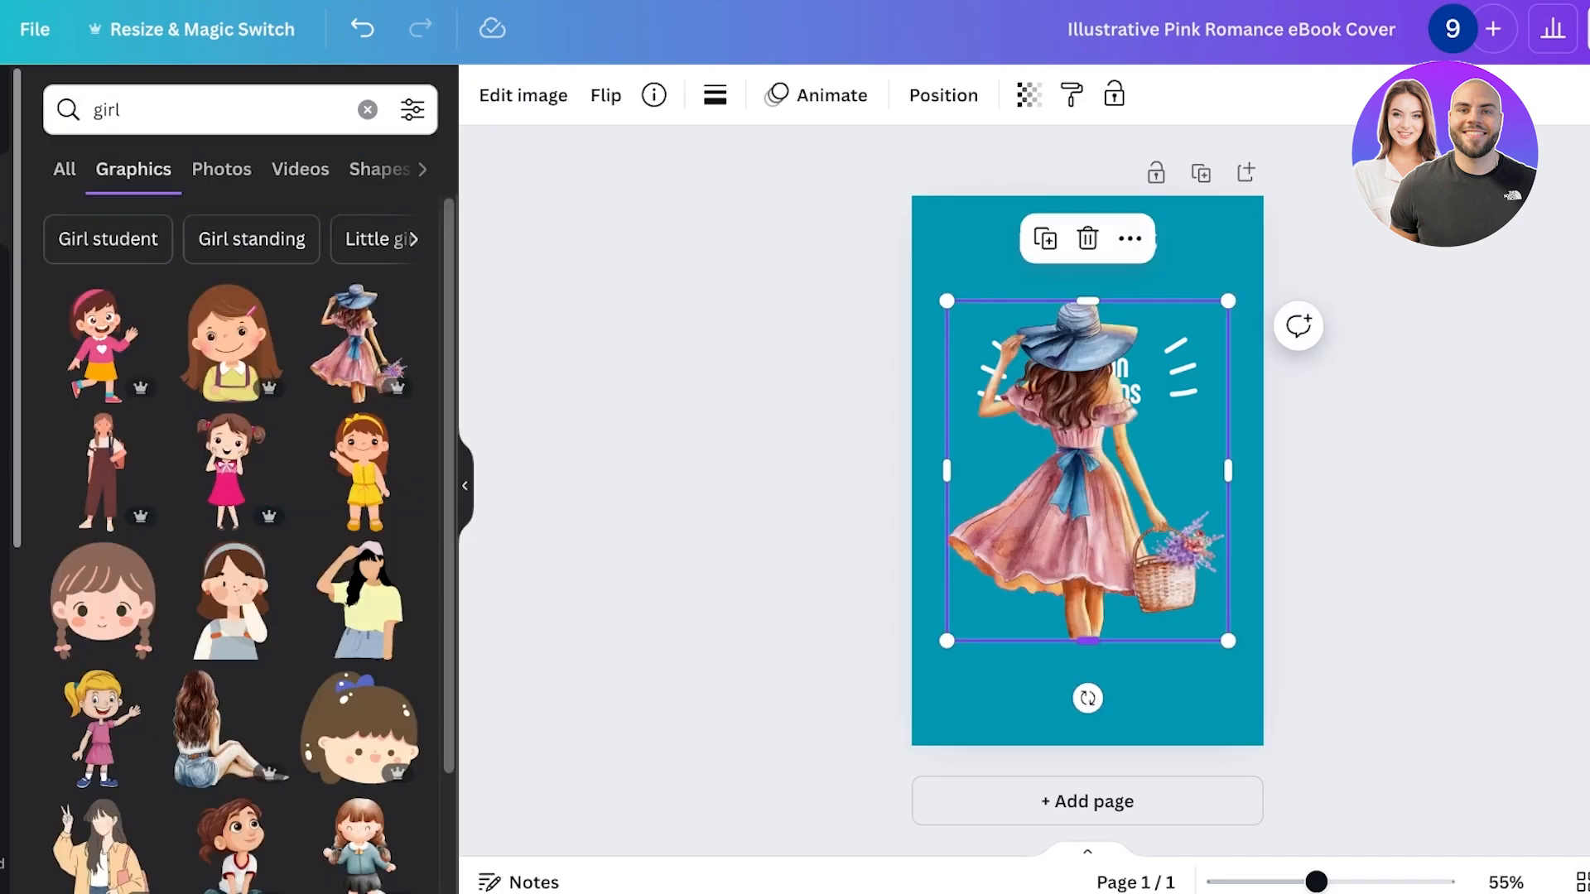
left_click_drag(1087, 575, 1087, 601)
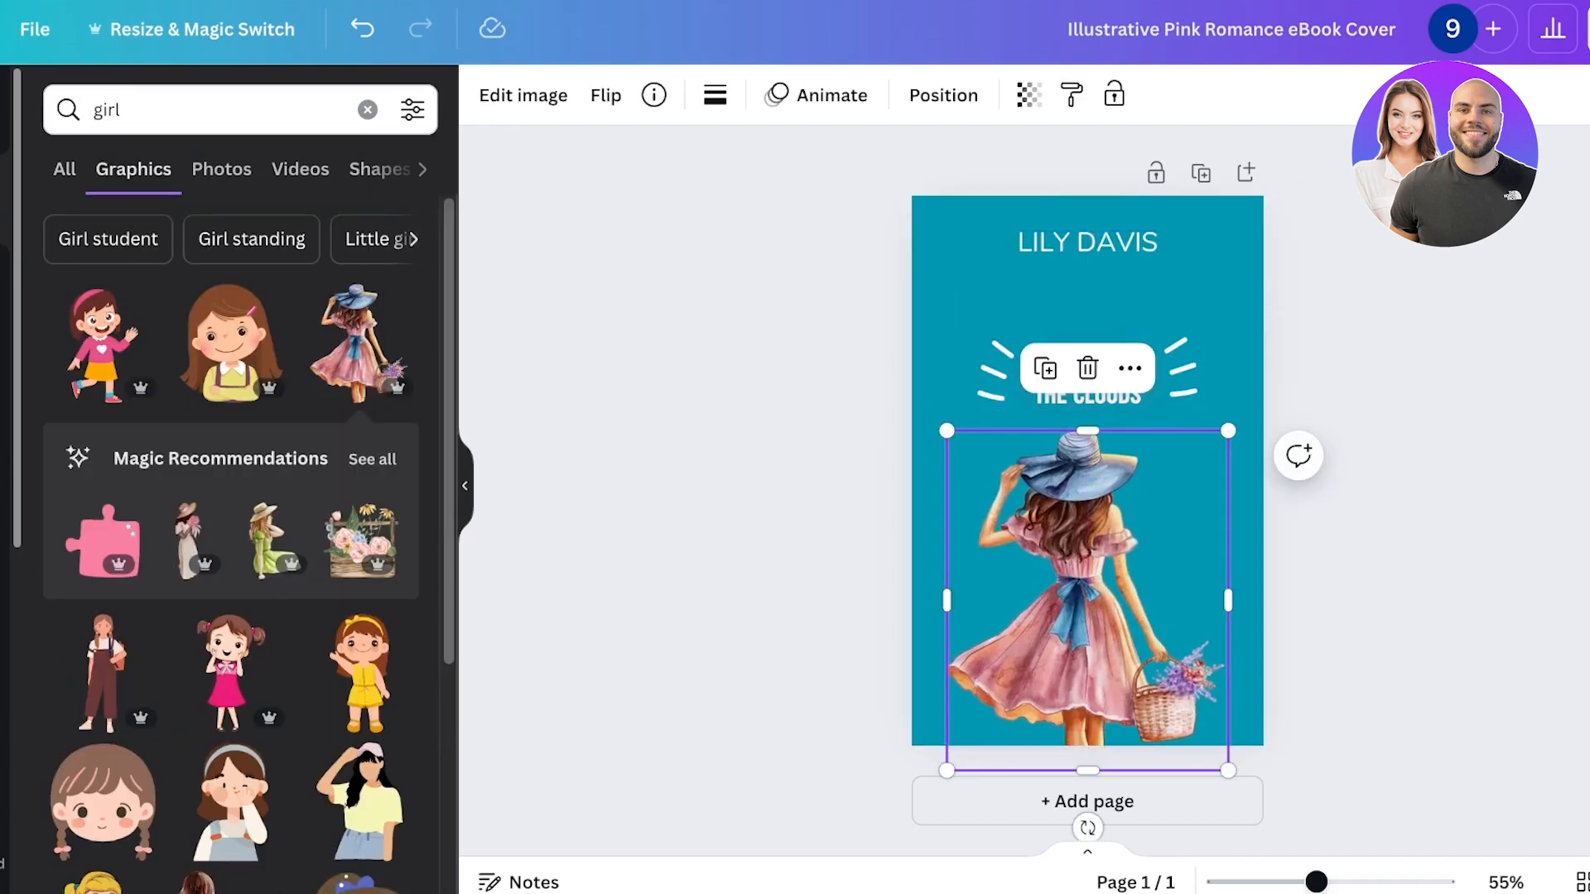
Add an enlarged copy of the watercolour girl, spread it across the cover's width and layer it behind the title and original girl
left_click_drag(947, 431, 1016, 496)
left_click_drag(1246, 447, 1328, 351)
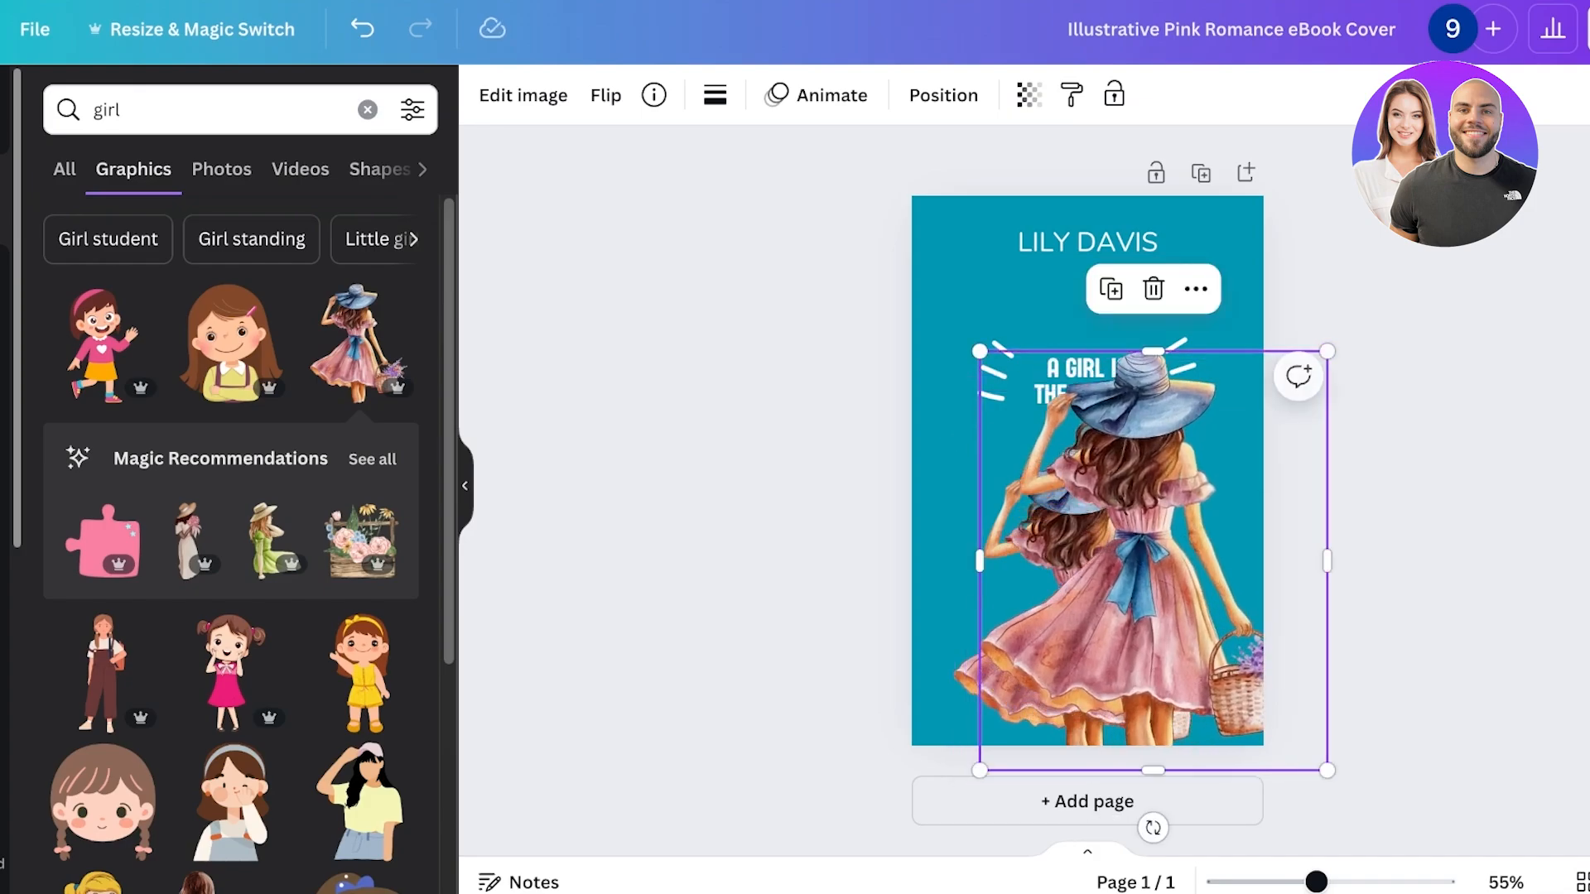
left_click_drag(1159, 497, 1095, 496)
right_click(1060, 497)
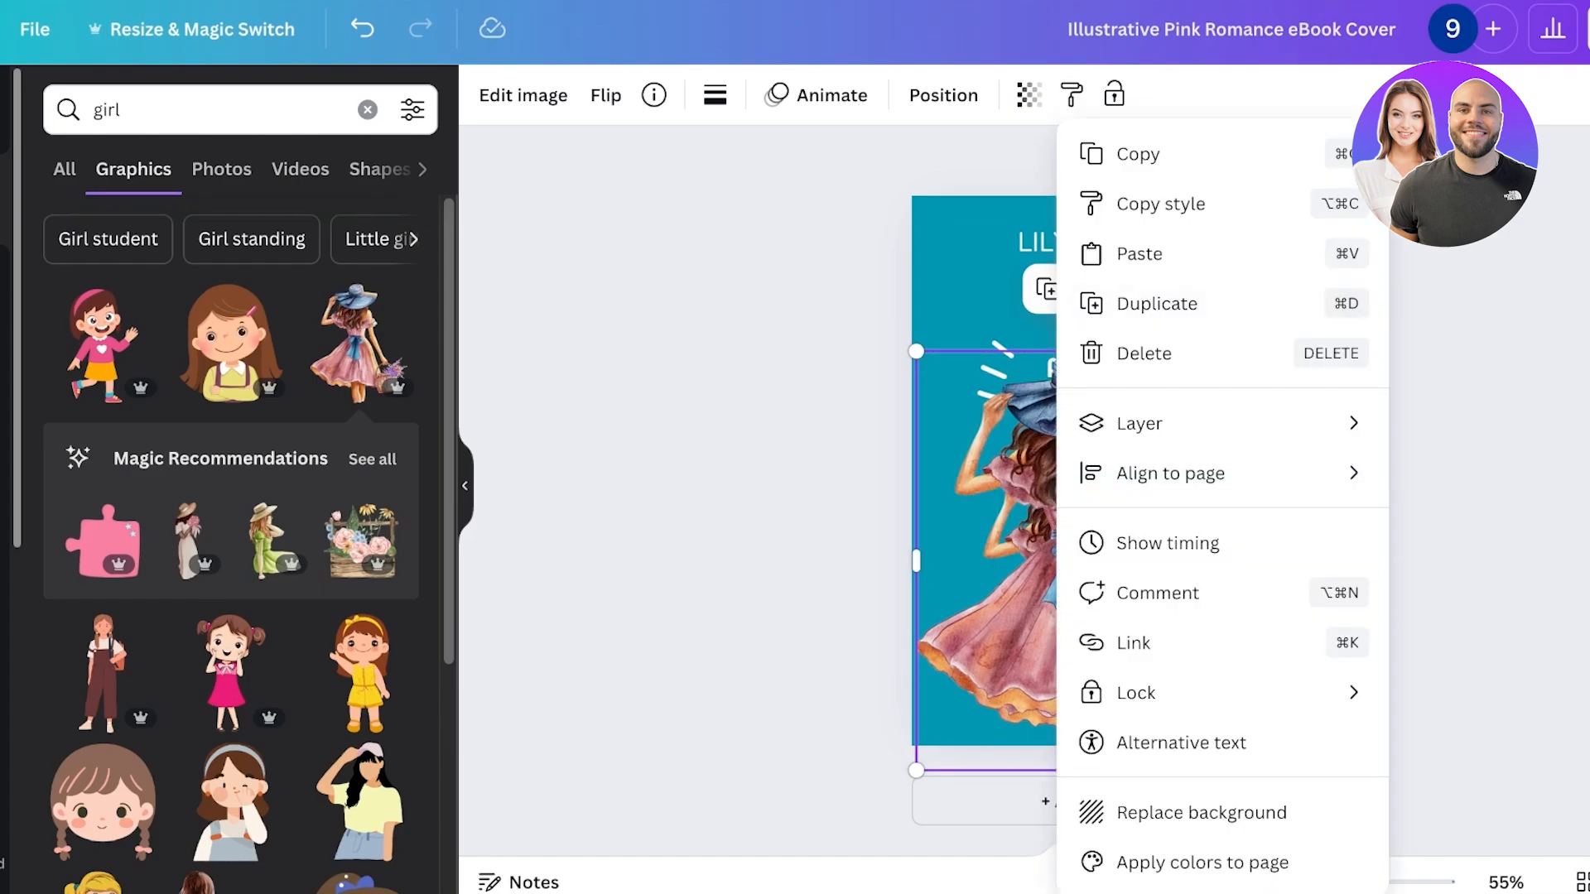
mouse_move(1080, 423)
left_click(1035, 571)
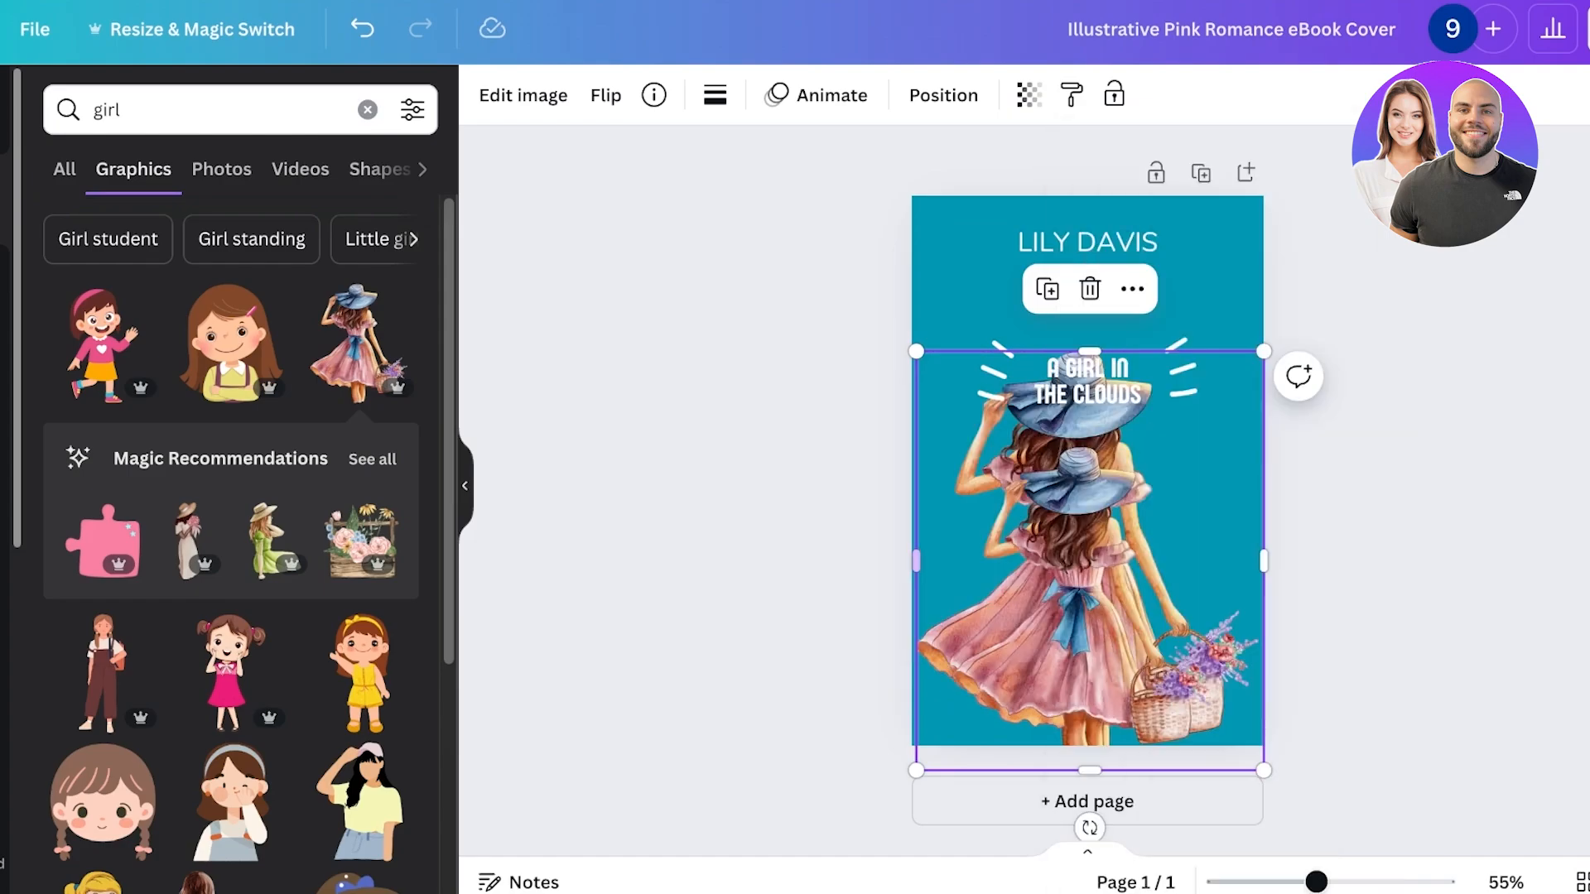
Set the transparency of the enlarged girl behind the title to 9
left_click(1028, 95)
left_click_drag(951, 197, 816, 197)
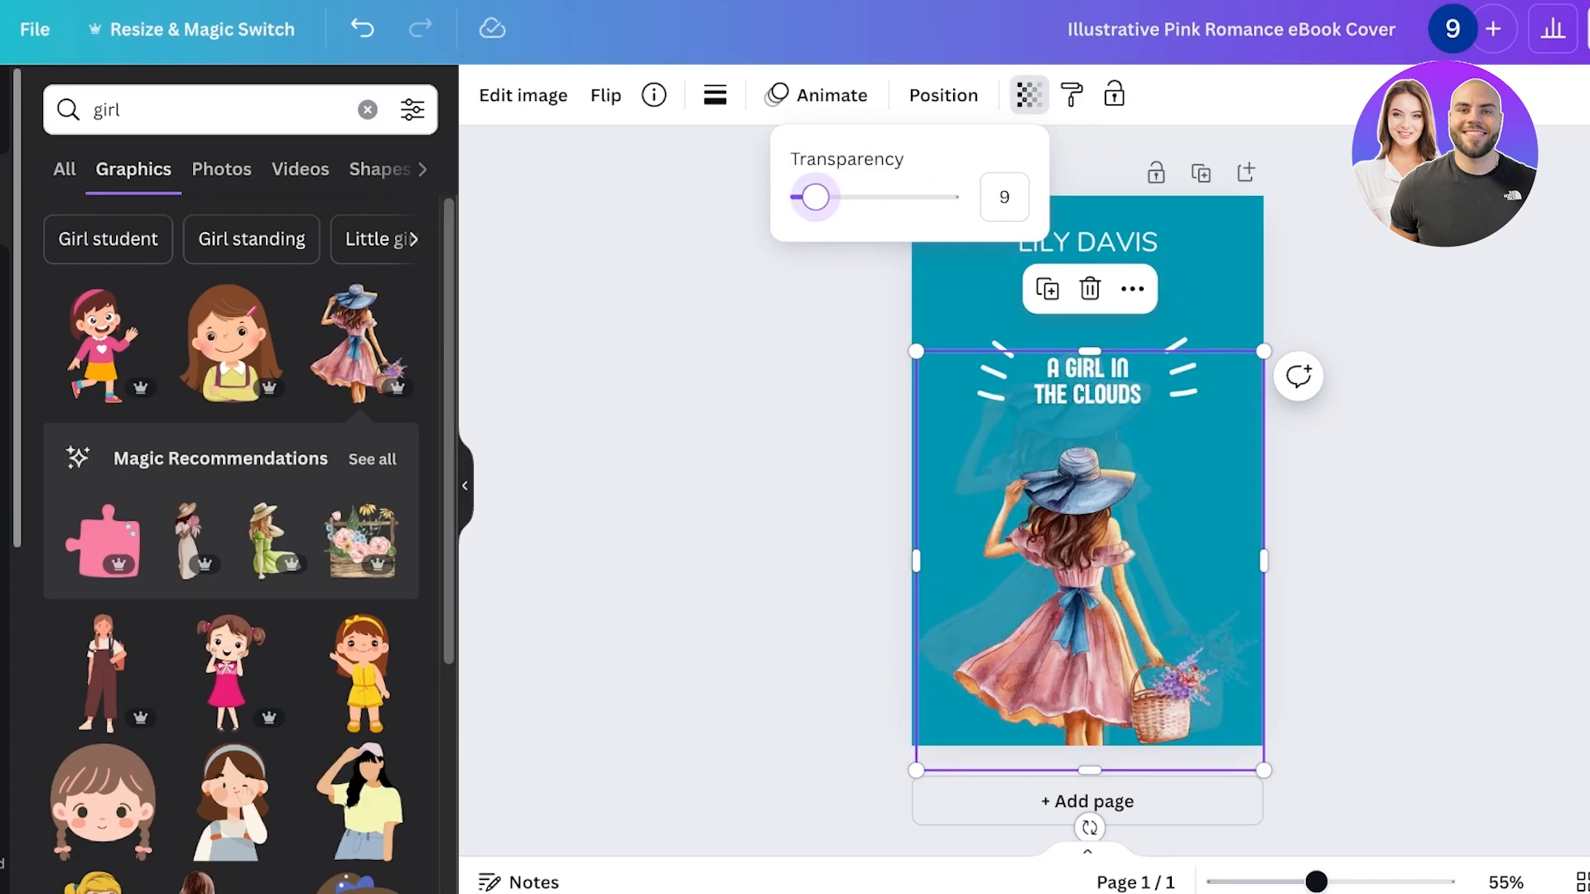
left_click(755, 324)
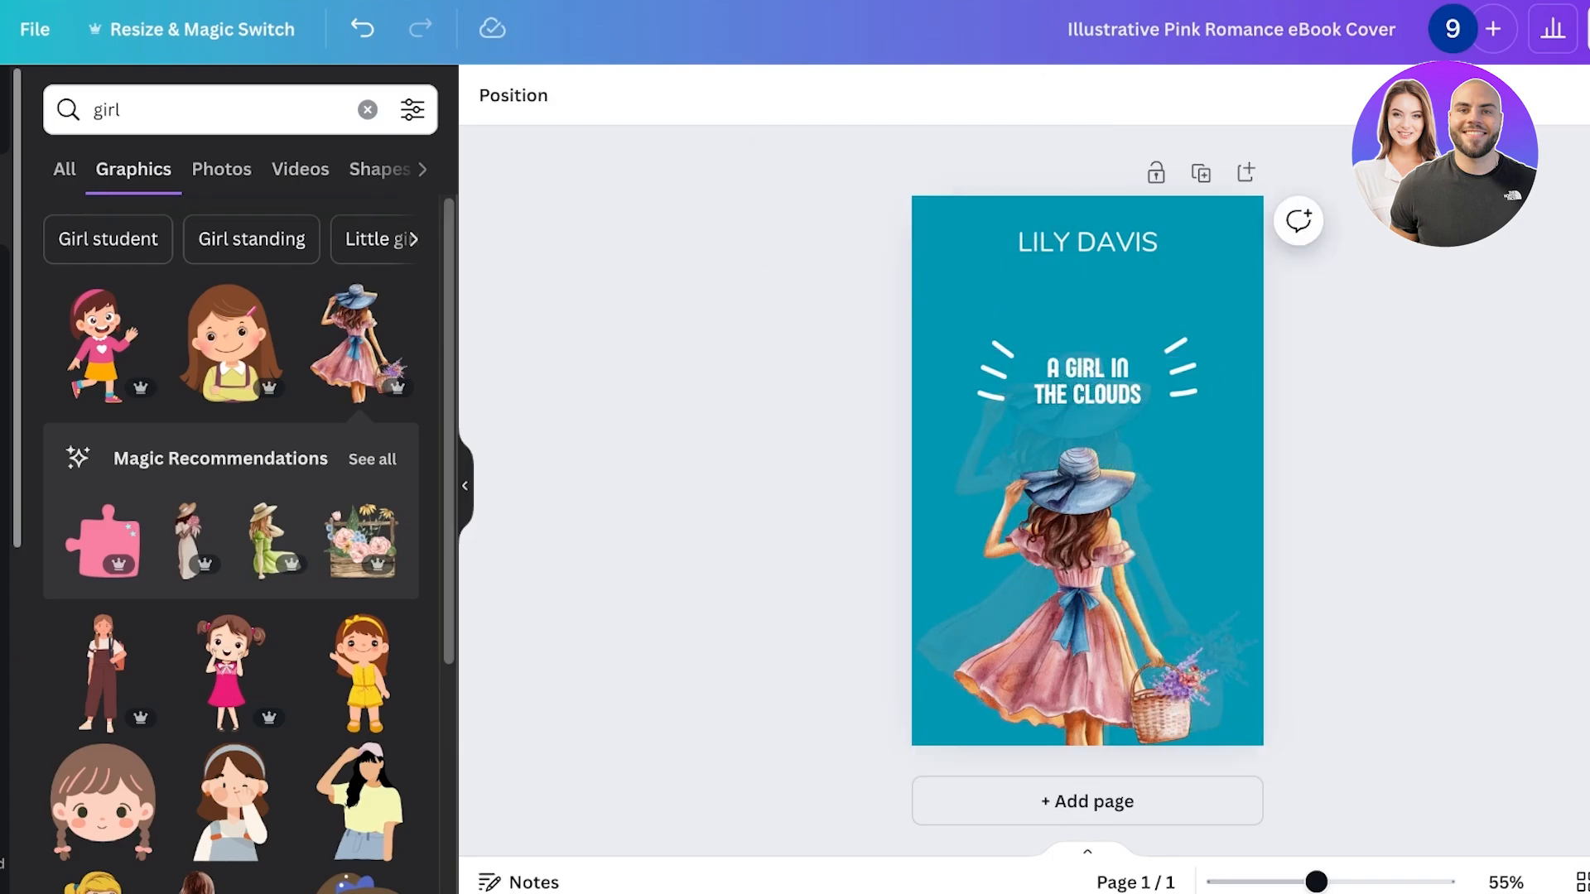
Enlarge the faded background girl until her hat reaches just below the author name, and recentre her on the cover
left_click(1159, 539)
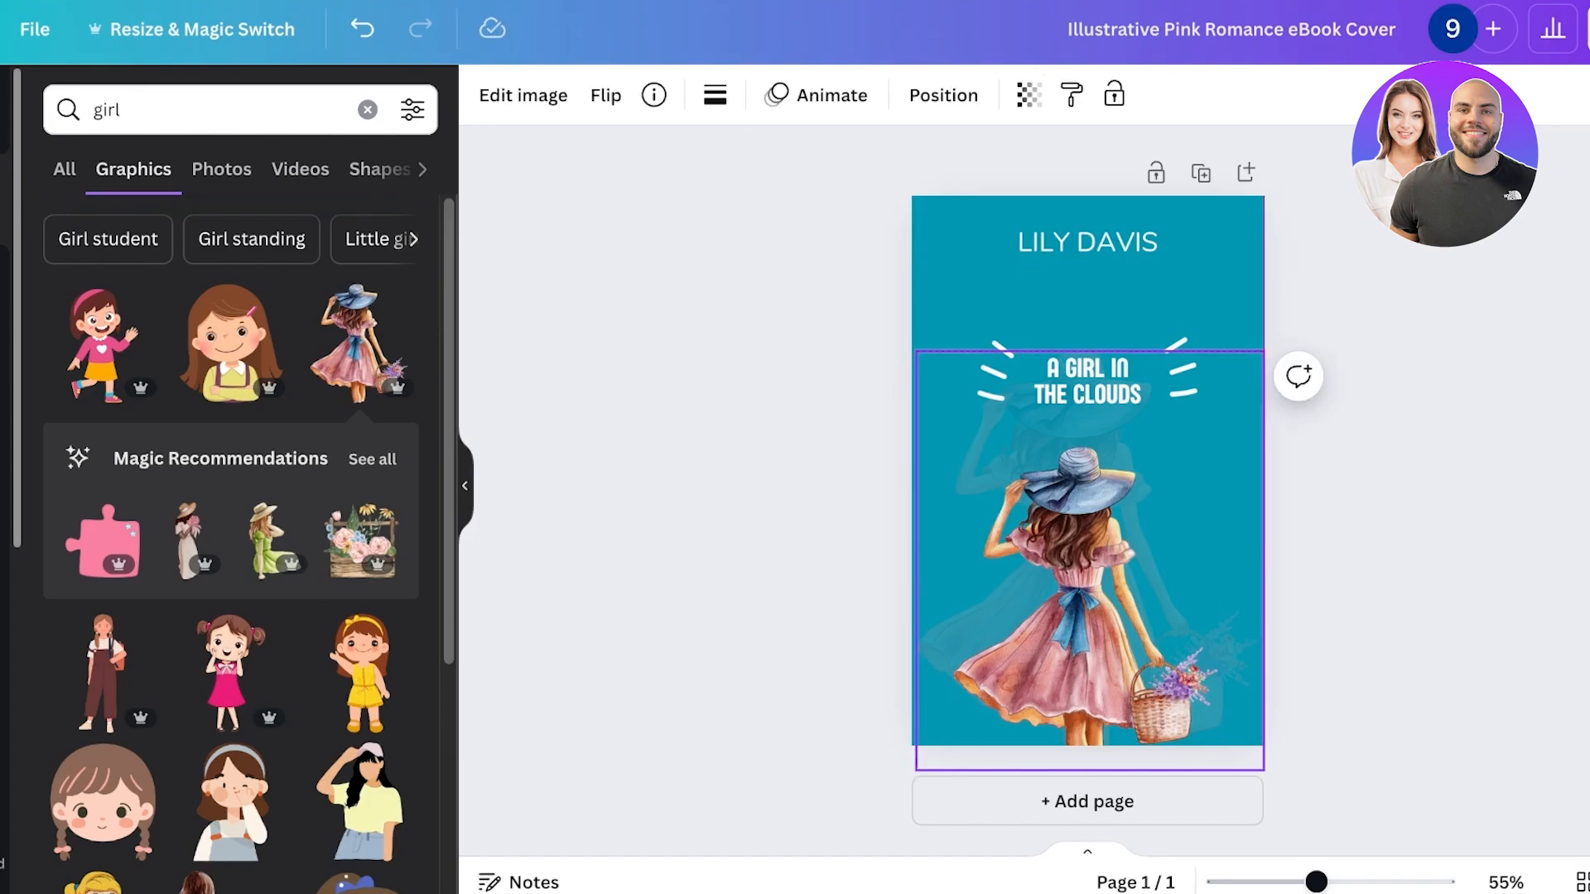
left_click_drag(1263, 351, 1332, 267)
left_click_drag(1159, 497, 1122, 496)
left_click(1390, 497)
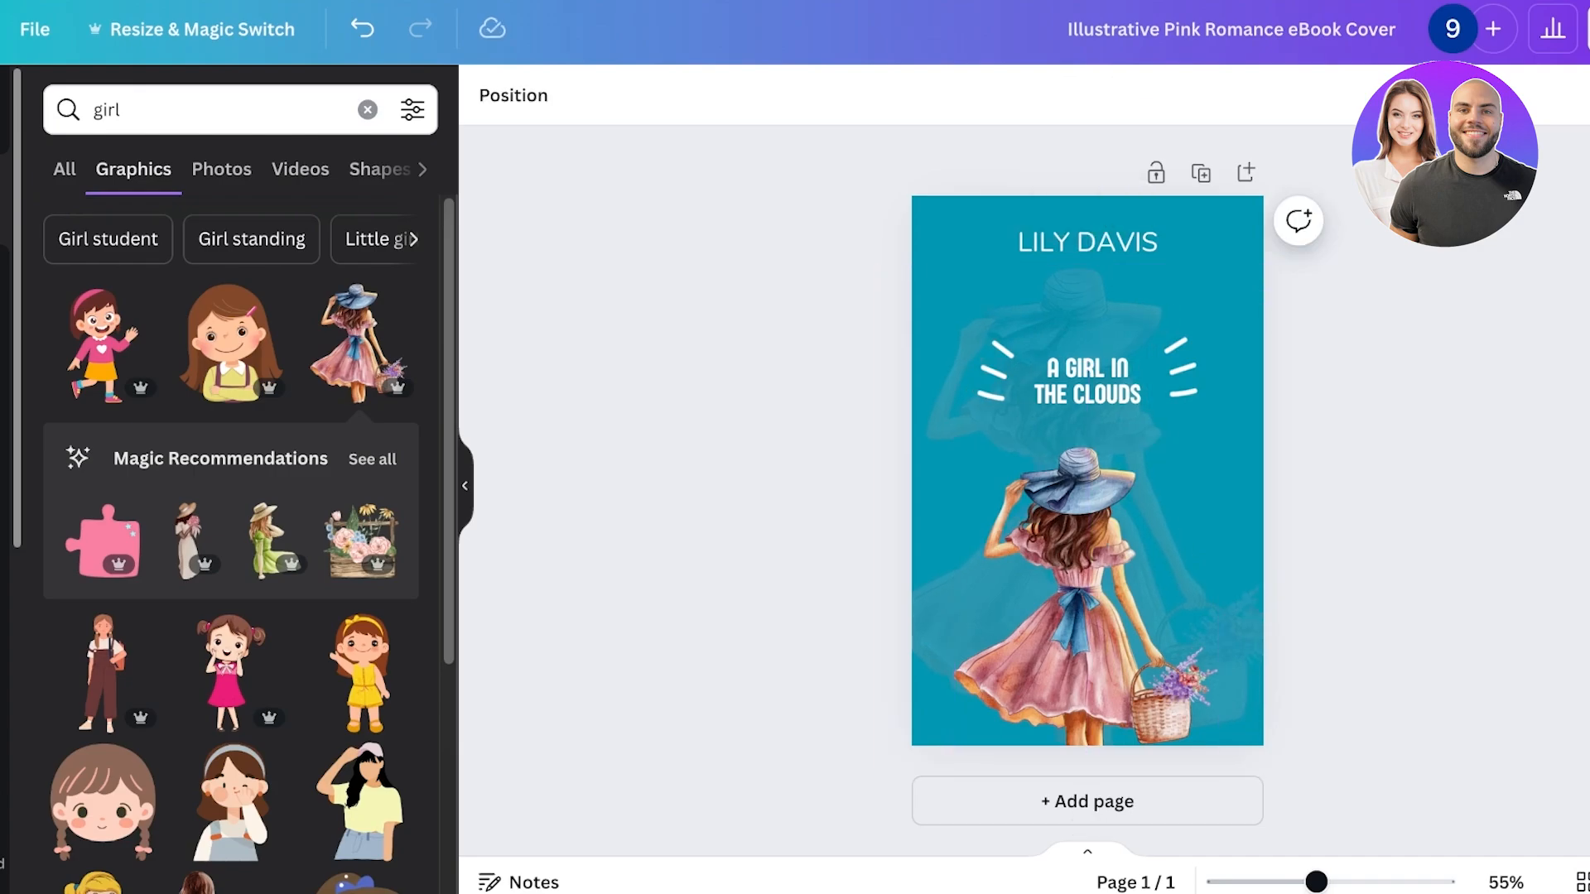
Open the cover design's sharing and download options, and return to the cover section of the Kindle eBook Content page
scroll(232, 497, "down", 4)
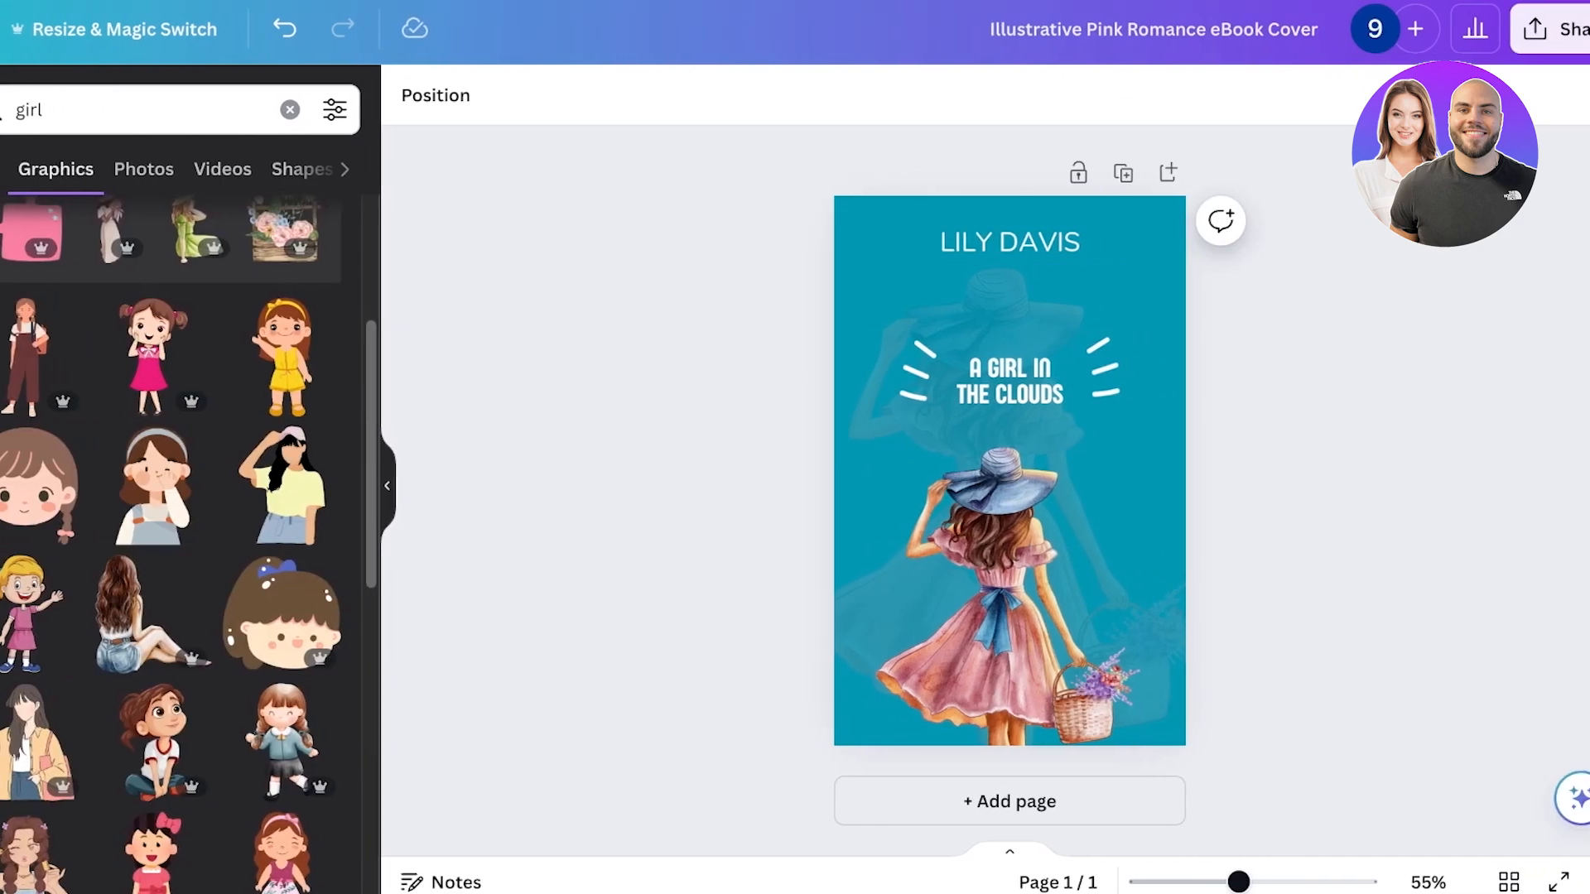
left_click(1526, 29)
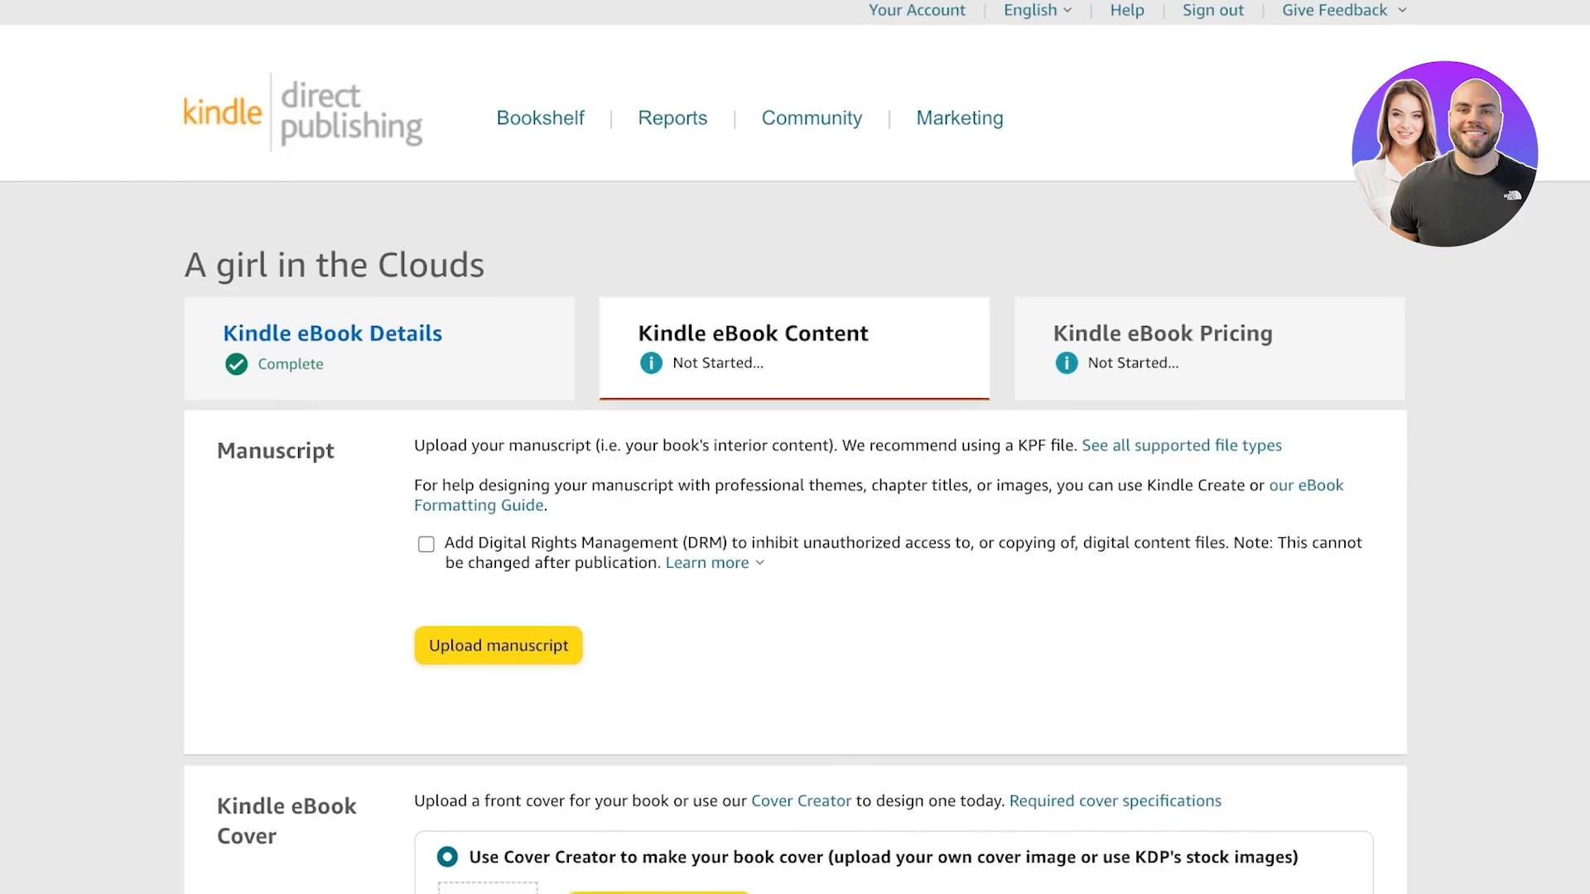
scroll(794, 447, "down", 12)
scroll(795, 447, "up", 3)
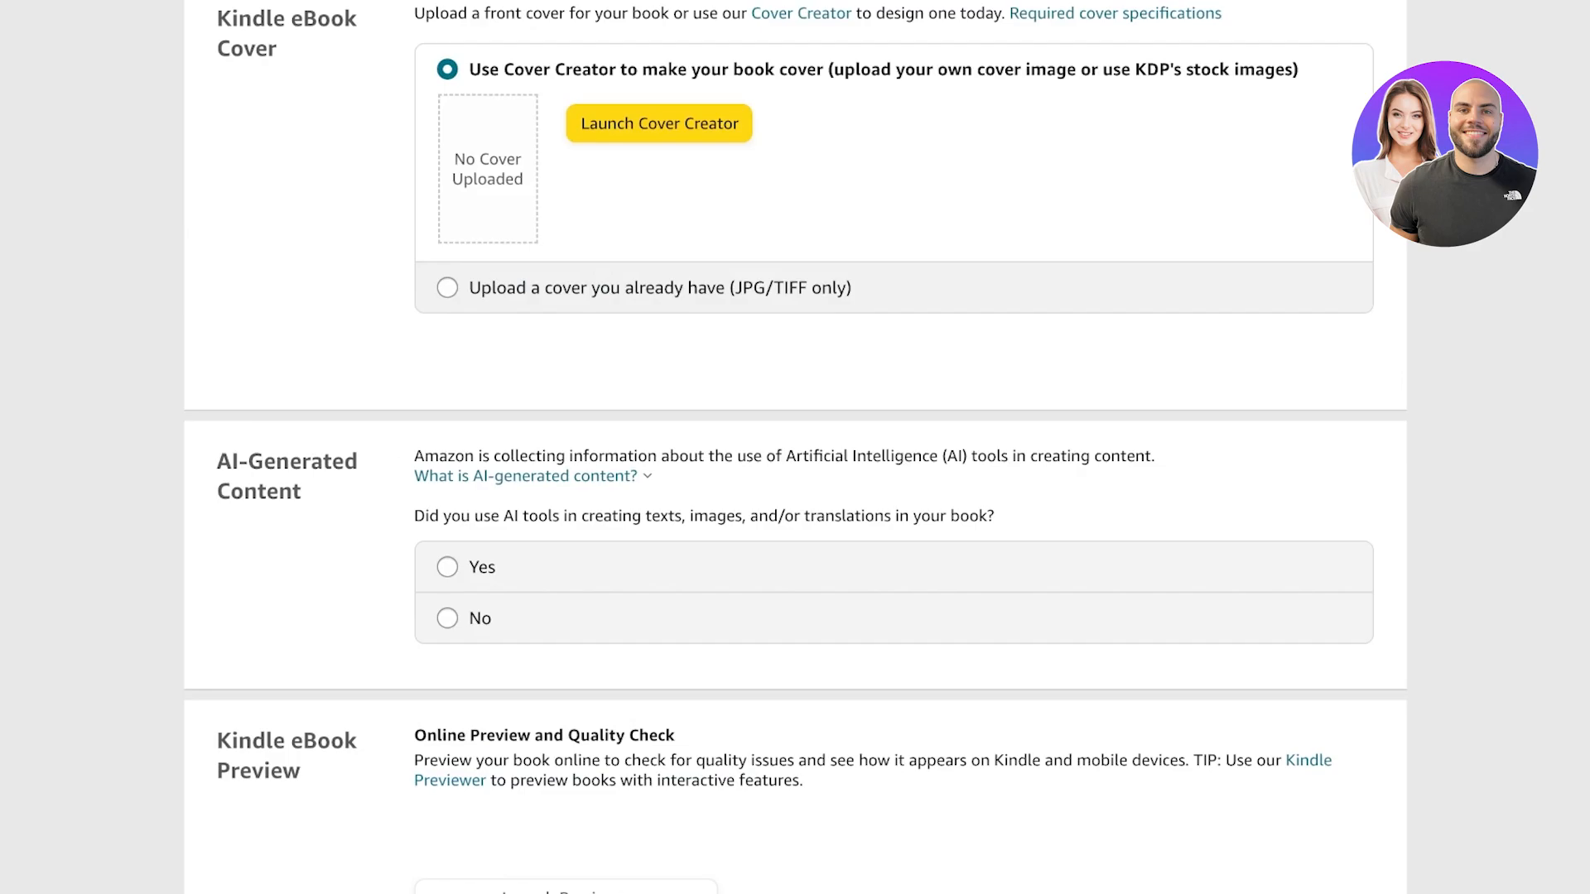
Answer No to the question about AI tool use in the book, and save the Kindle eBook Content page as a draft
scroll(894, 397, "down", 2)
left_click(447, 447)
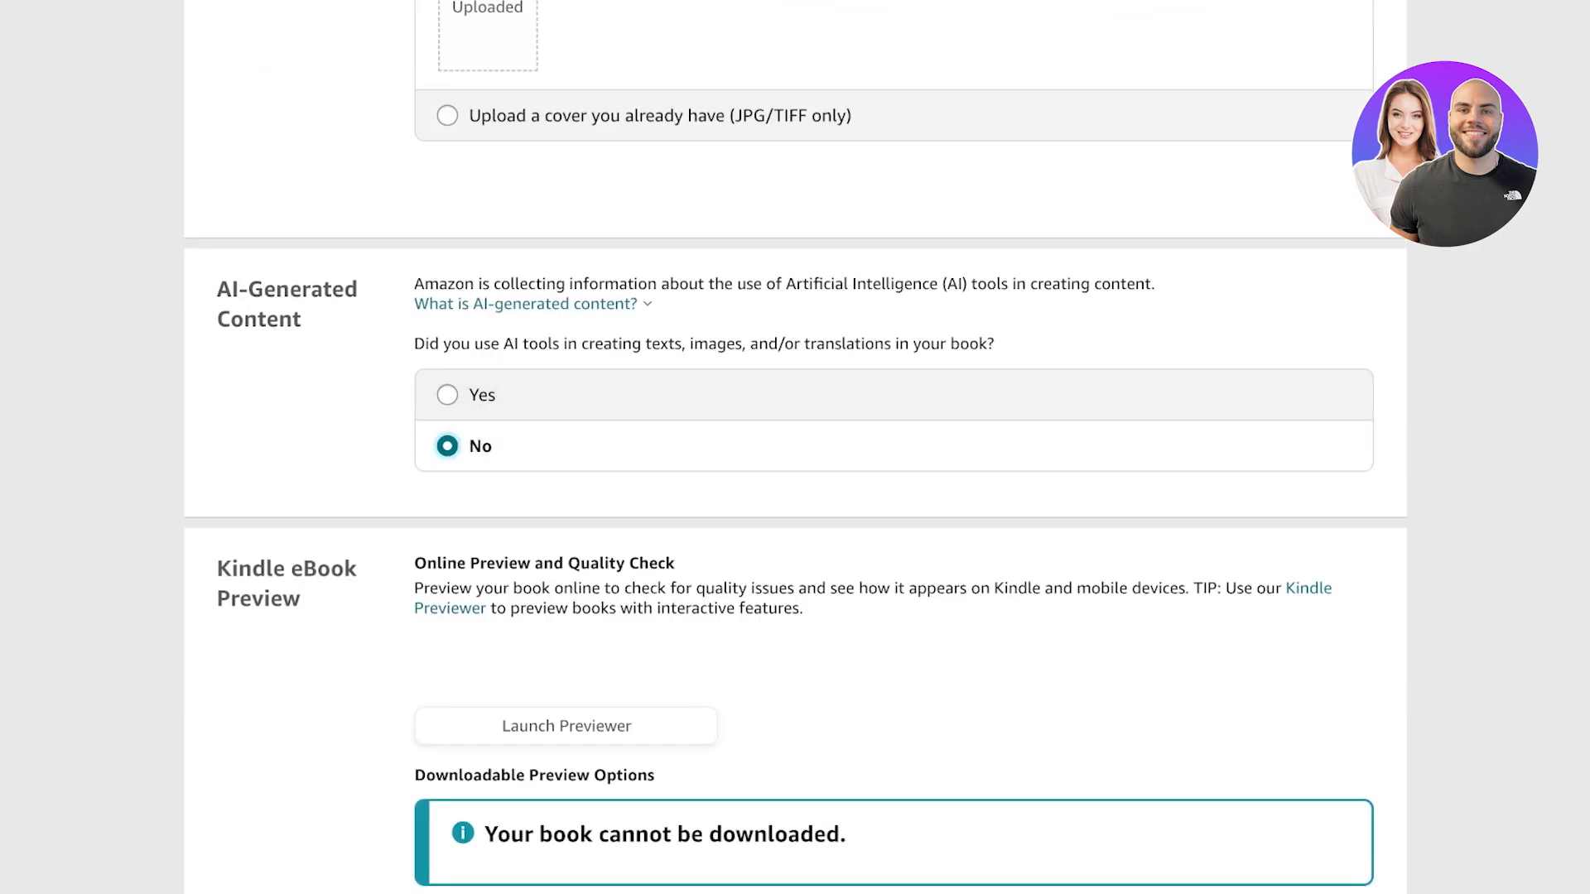
scroll(795, 447, "down", 1)
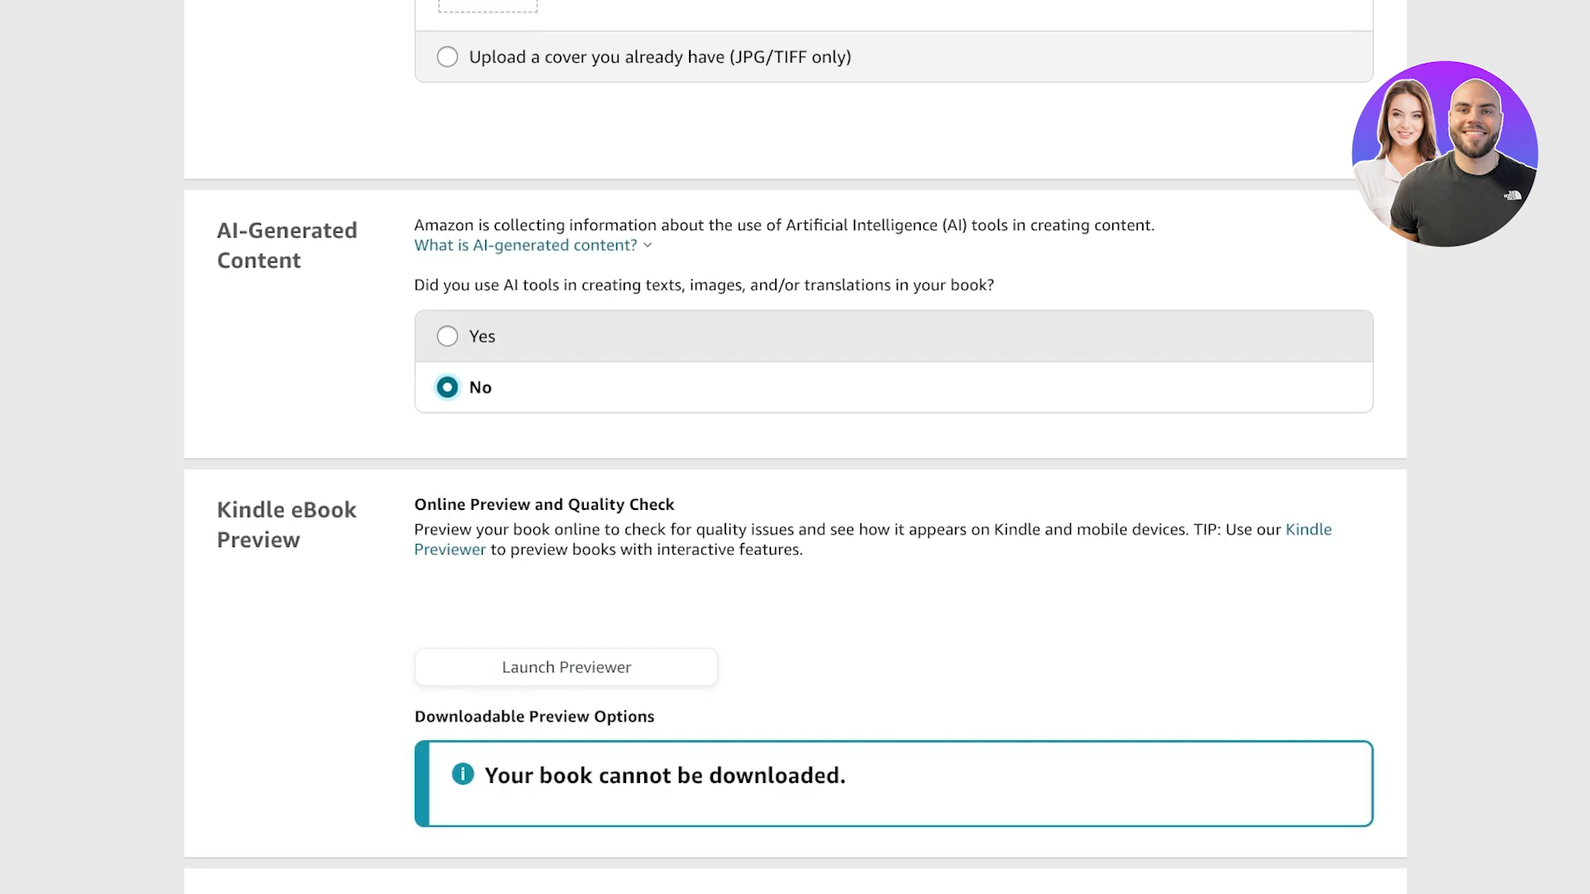
scroll(795, 447, "down", 3)
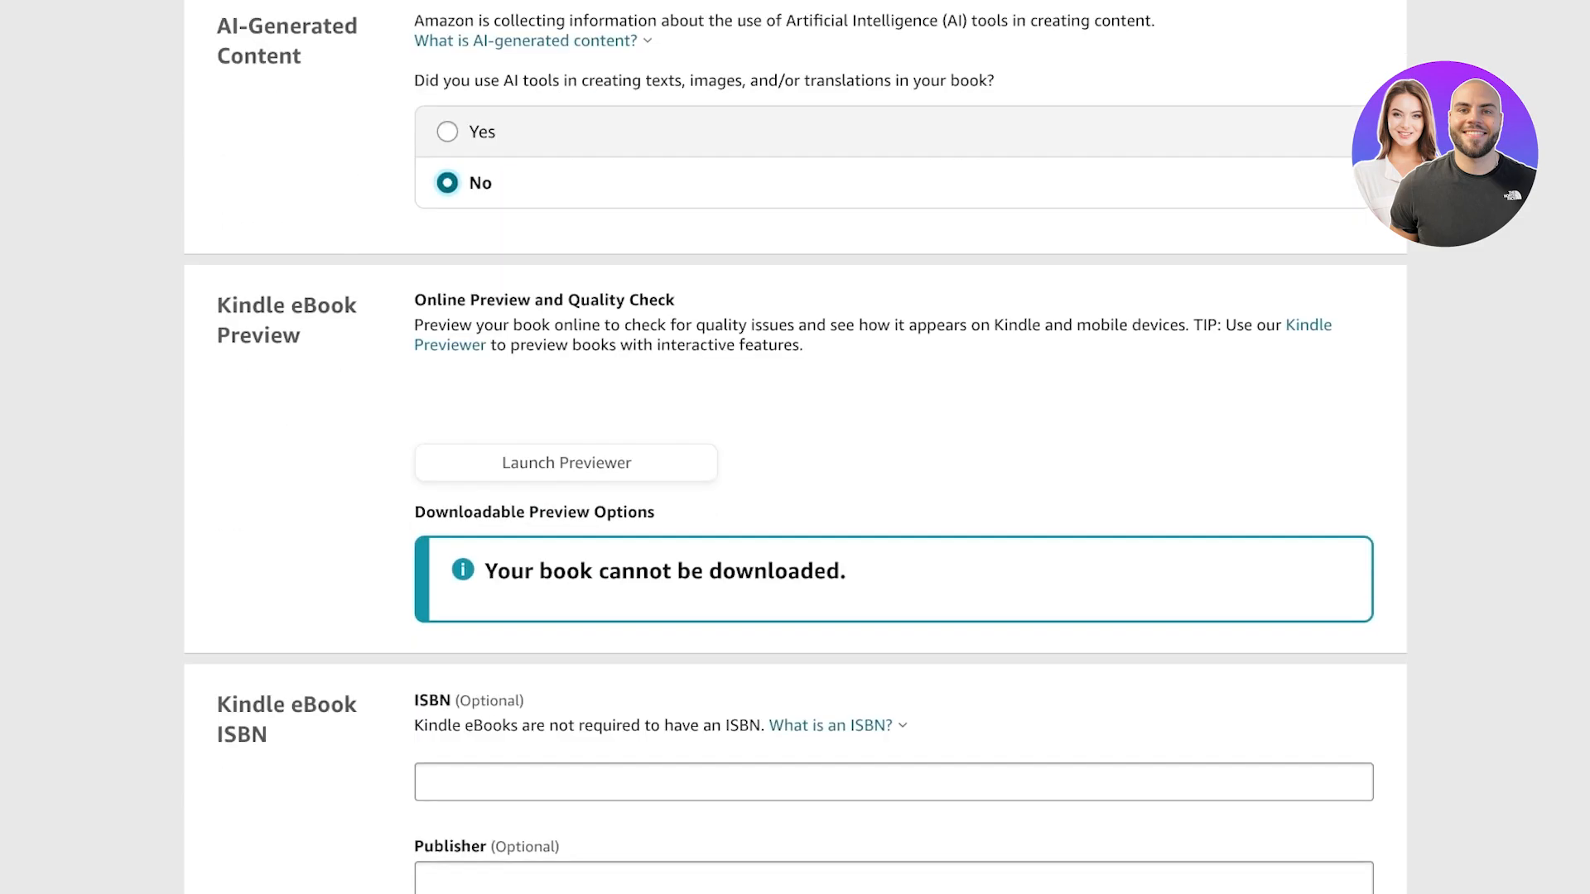
scroll(795, 447, "down", 2)
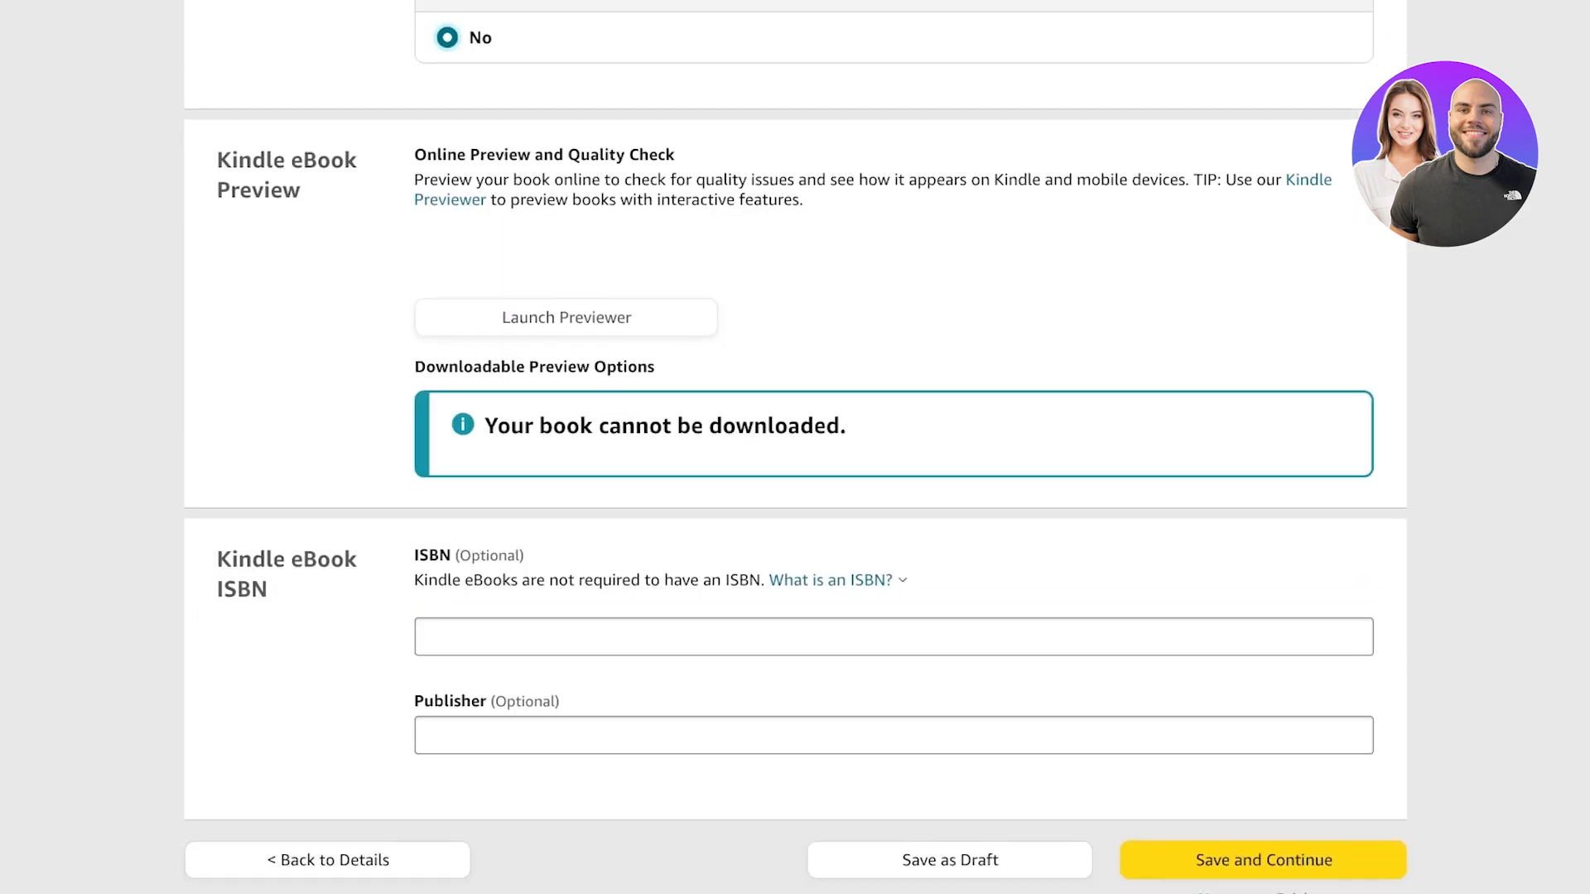
scroll(795, 448, "down", 3)
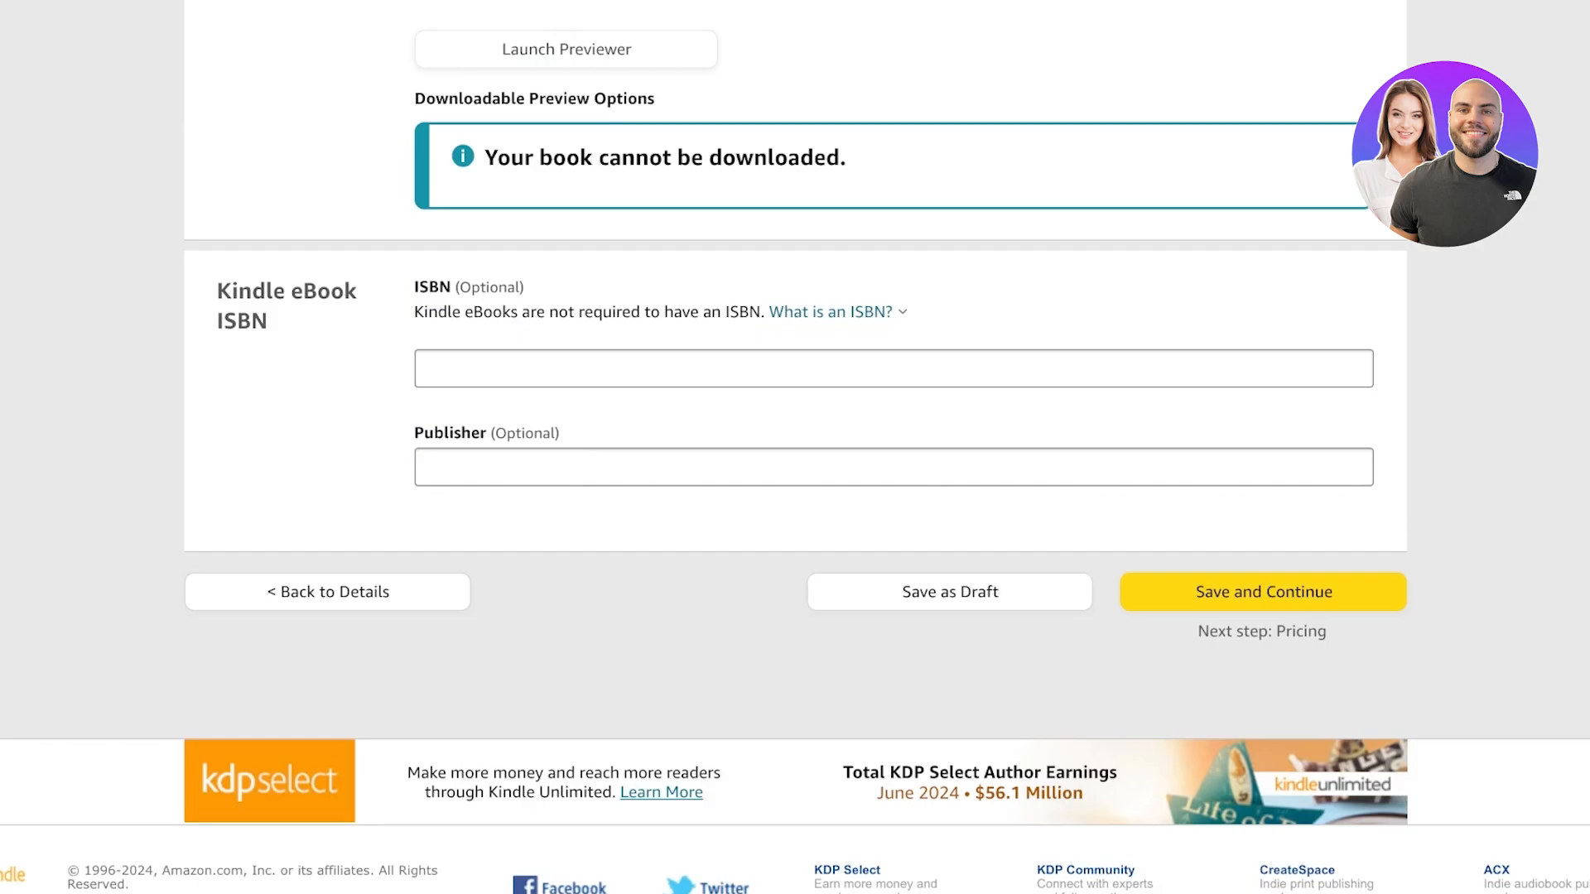
left_click(1263, 592)
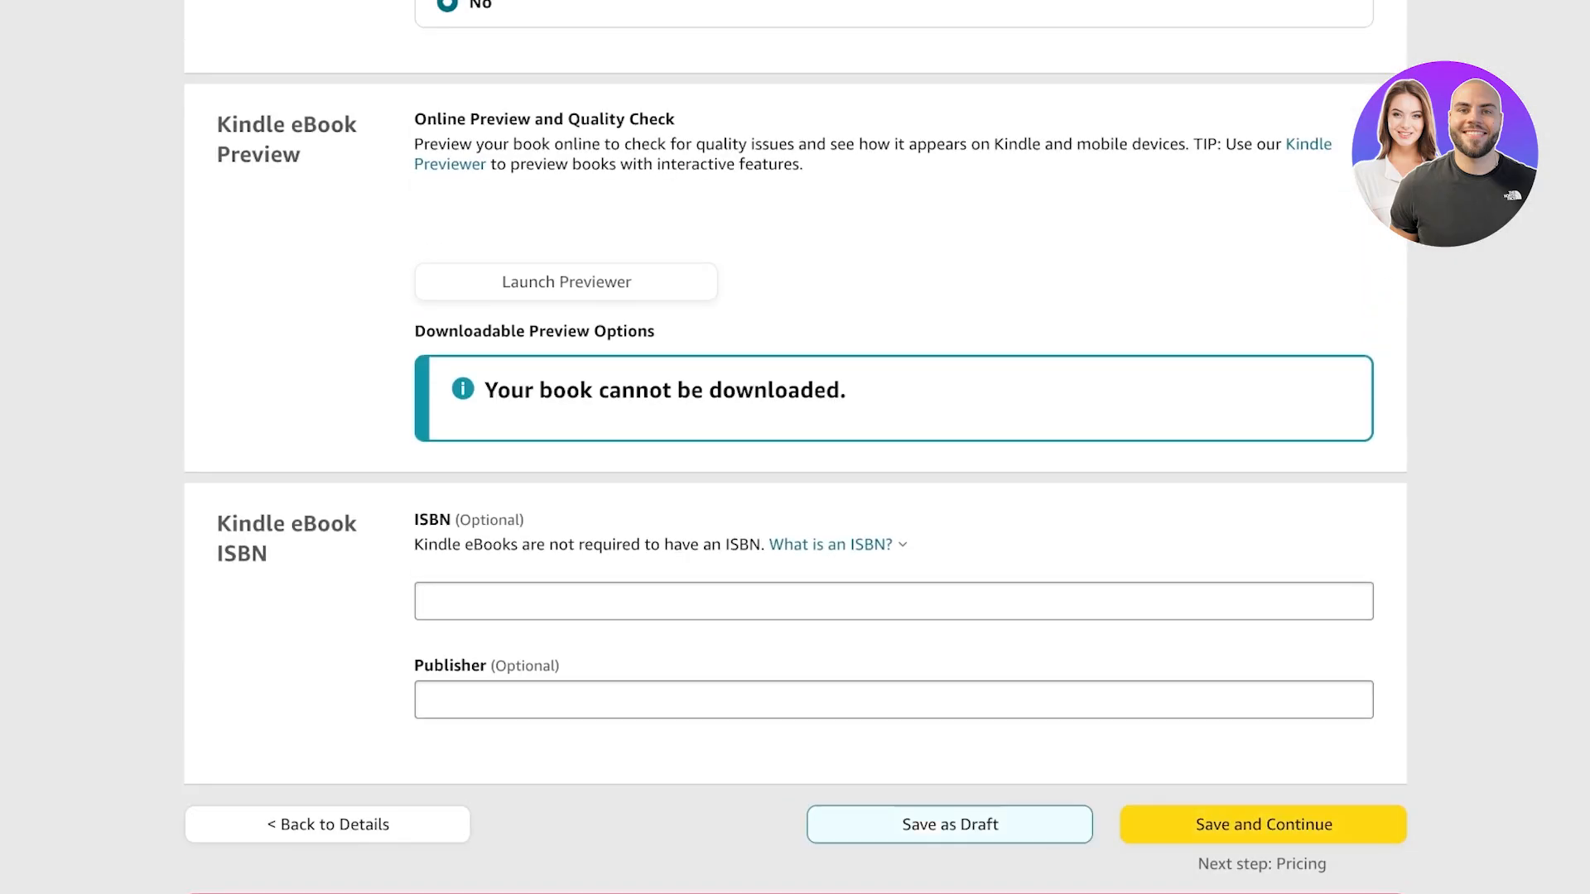
left_click(1254, 825)
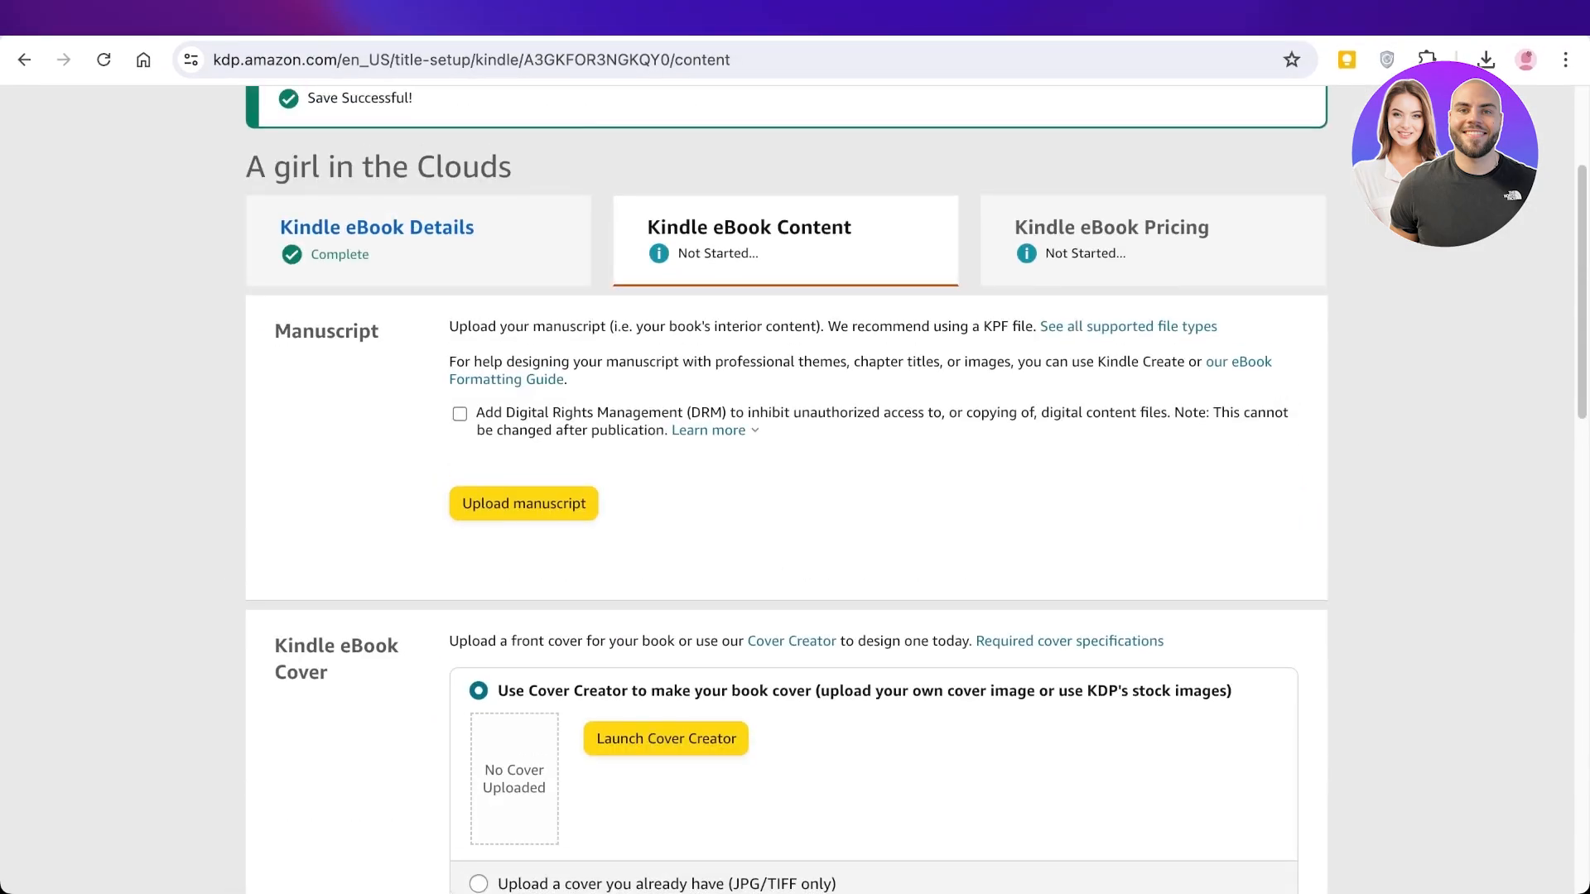
scroll(794, 807, "up", 3)
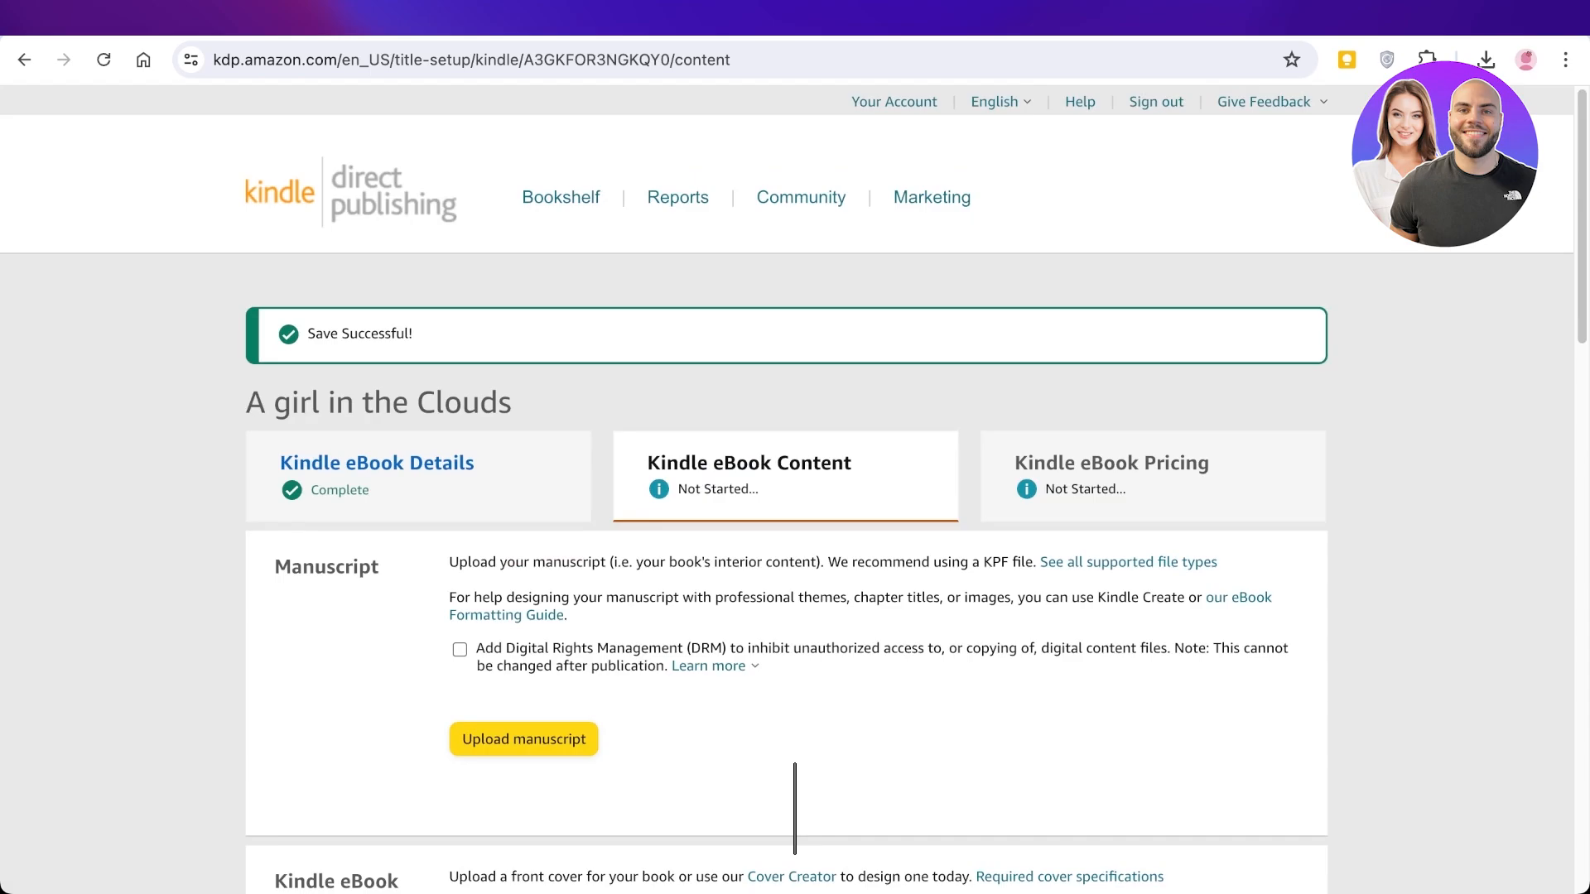